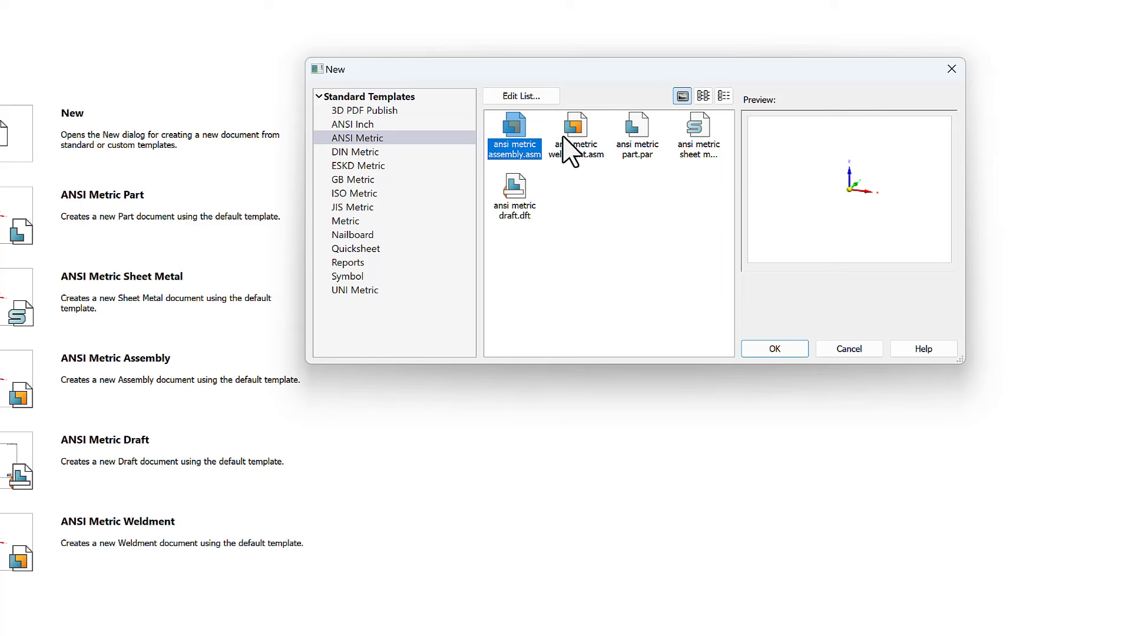
Create a new part document from the ANSI Metric part template
{"action": "left_click", "coordinate": [637, 152]}
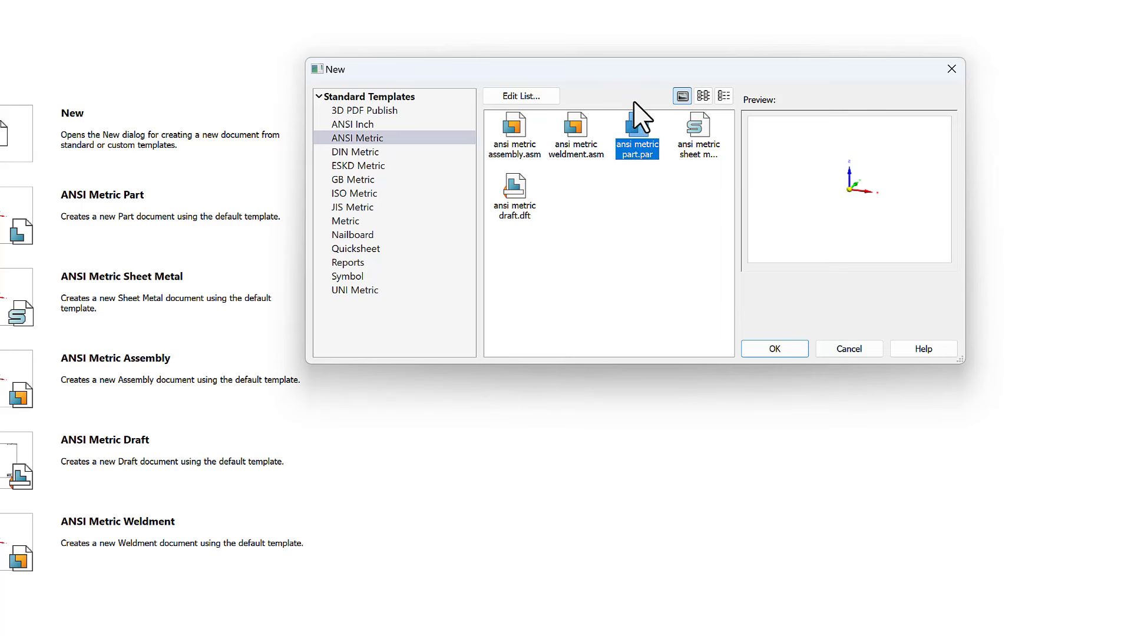
{"action": "left_click", "coordinate": [772, 348]}
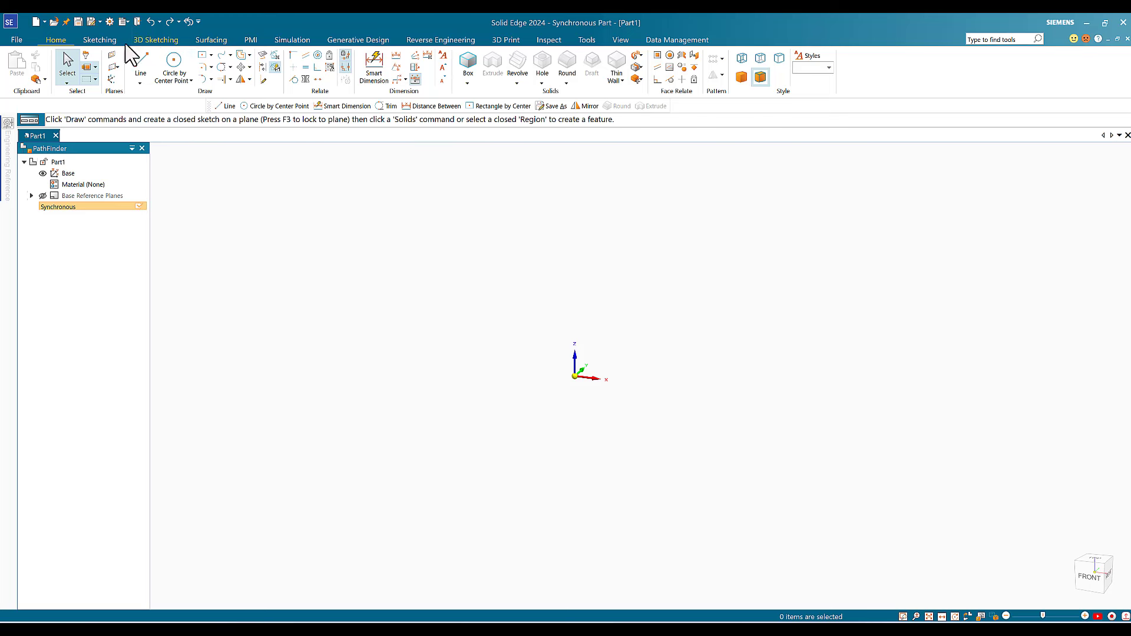
{"action": "left_click", "coordinate": [175, 66]}
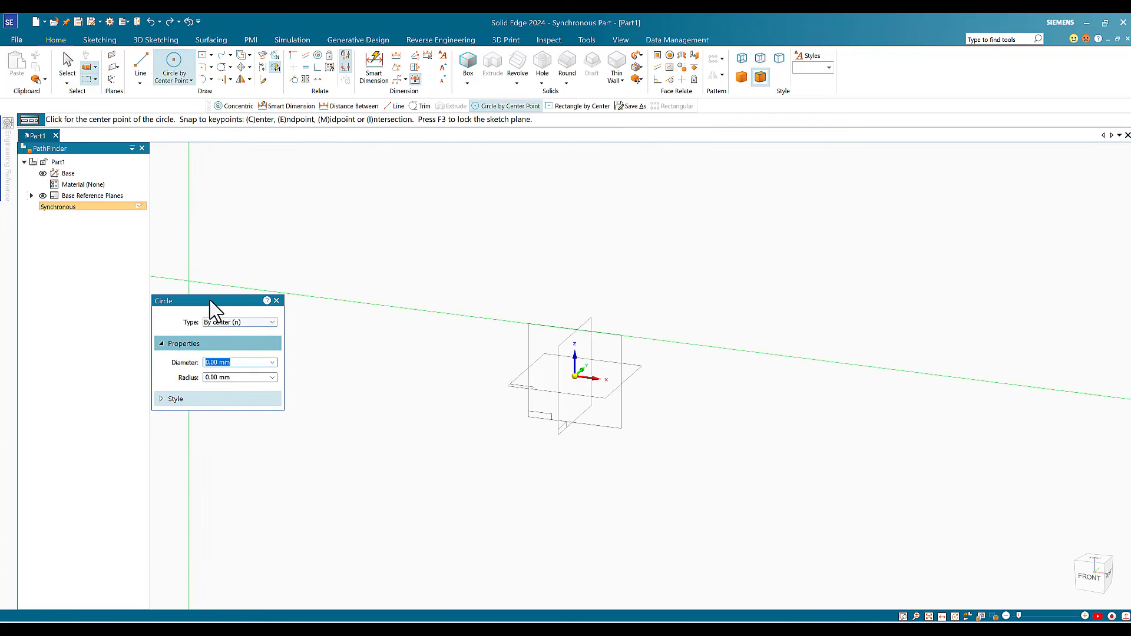
{"action": "left_click_drag", "start_coordinate": [209, 300], "coordinate": [261, 233]}
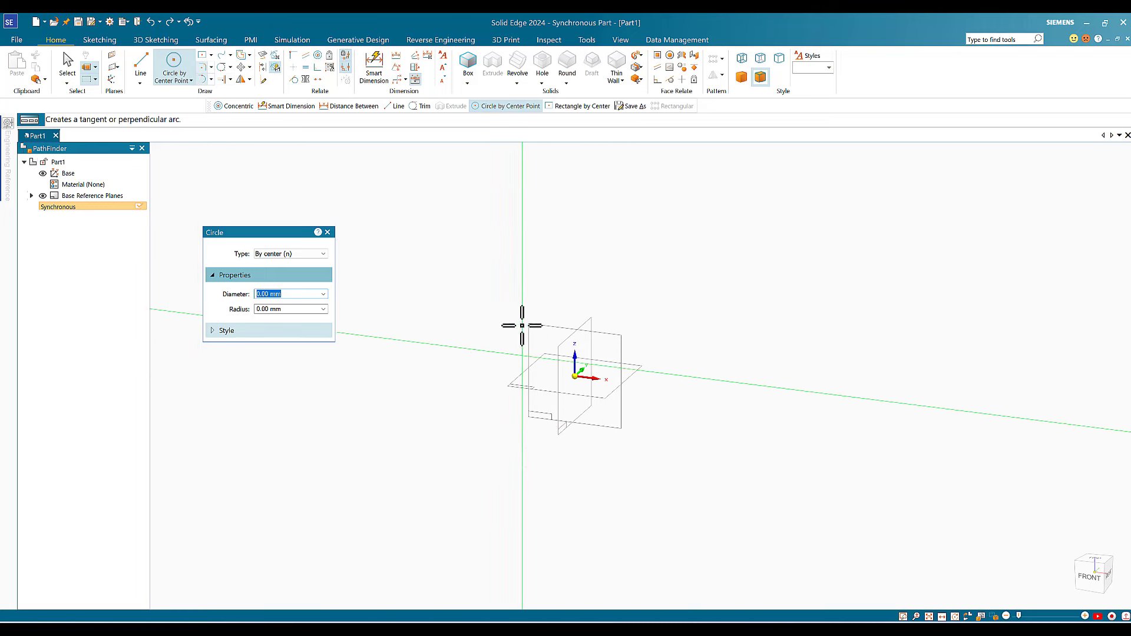
{"action": "left_click", "coordinate": [326, 233]}
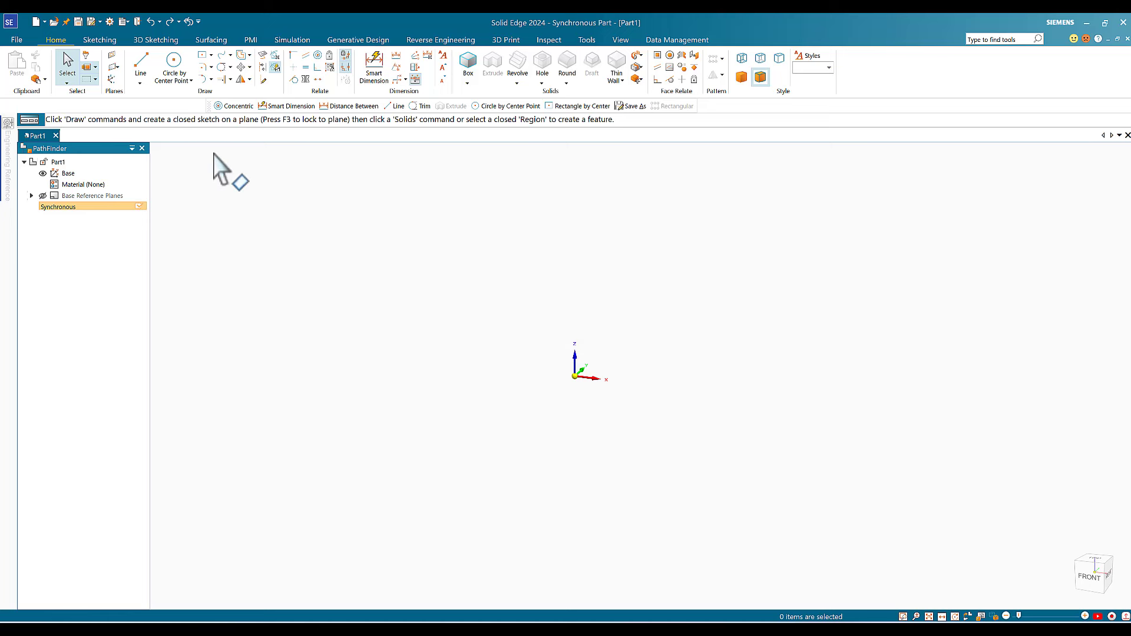
Start a Circle by Center Point sketch locked to the Front (xz) plane and orient the view to face that plane
{"action": "left_click", "coordinate": [177, 79]}
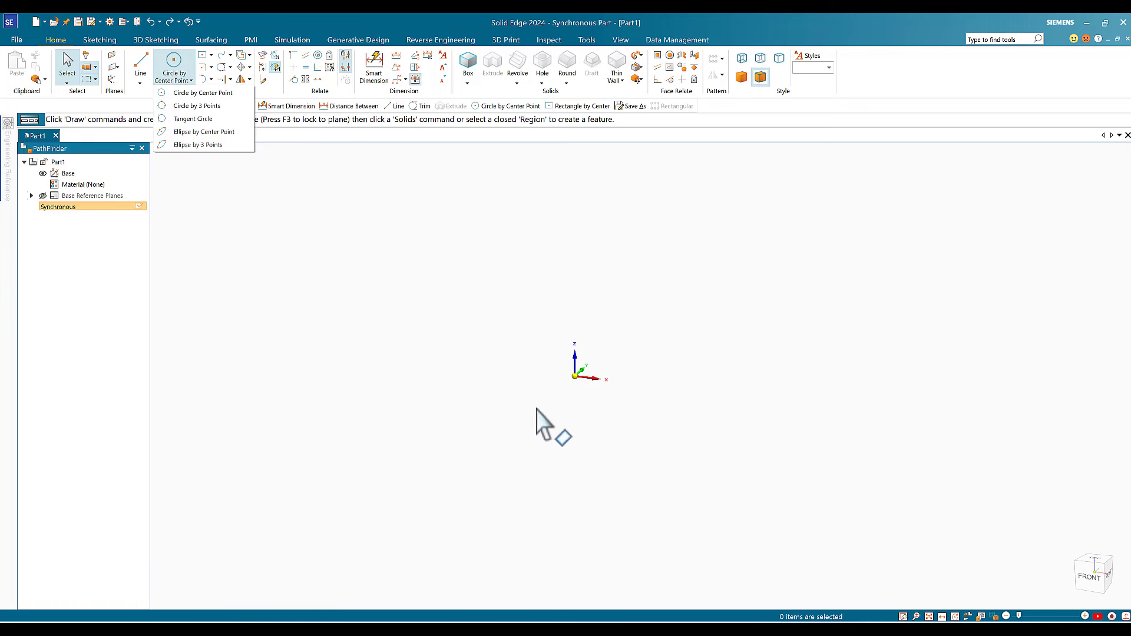
{"action": "left_click", "coordinate": [203, 96]}
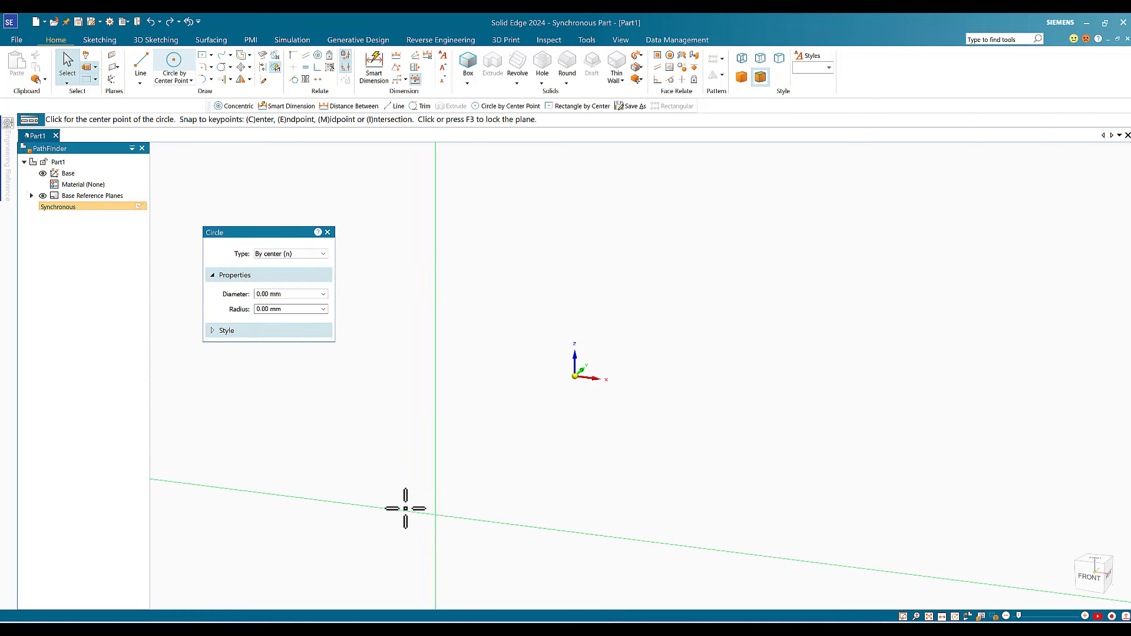
{"action": "left_click", "coordinate": [173, 65]}
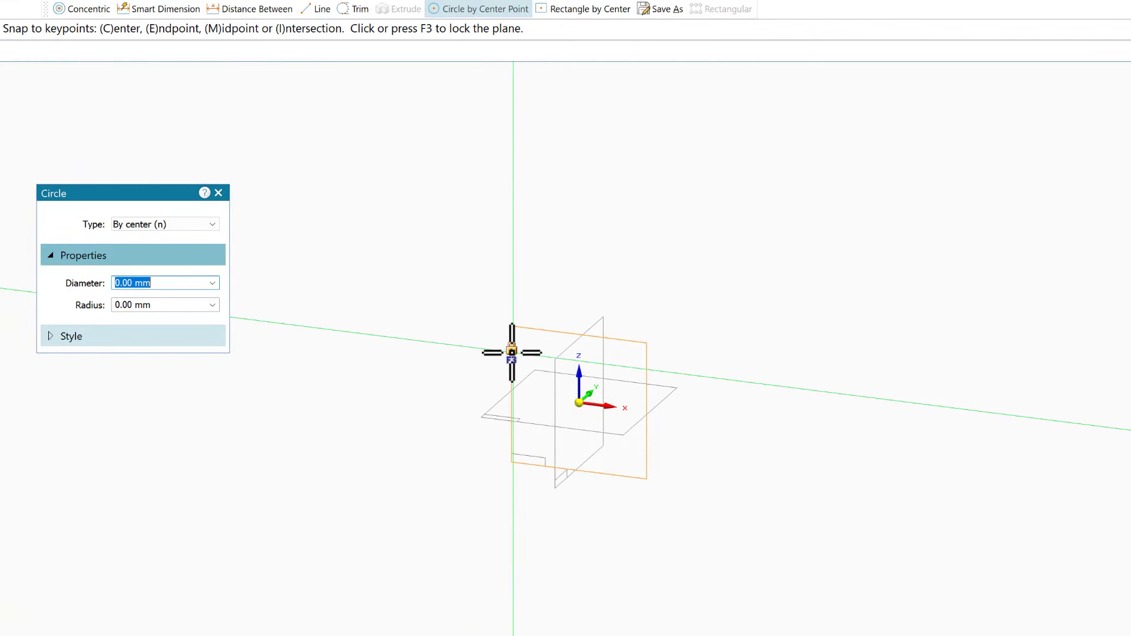
{"action": "left_click", "coordinate": [494, 406]}
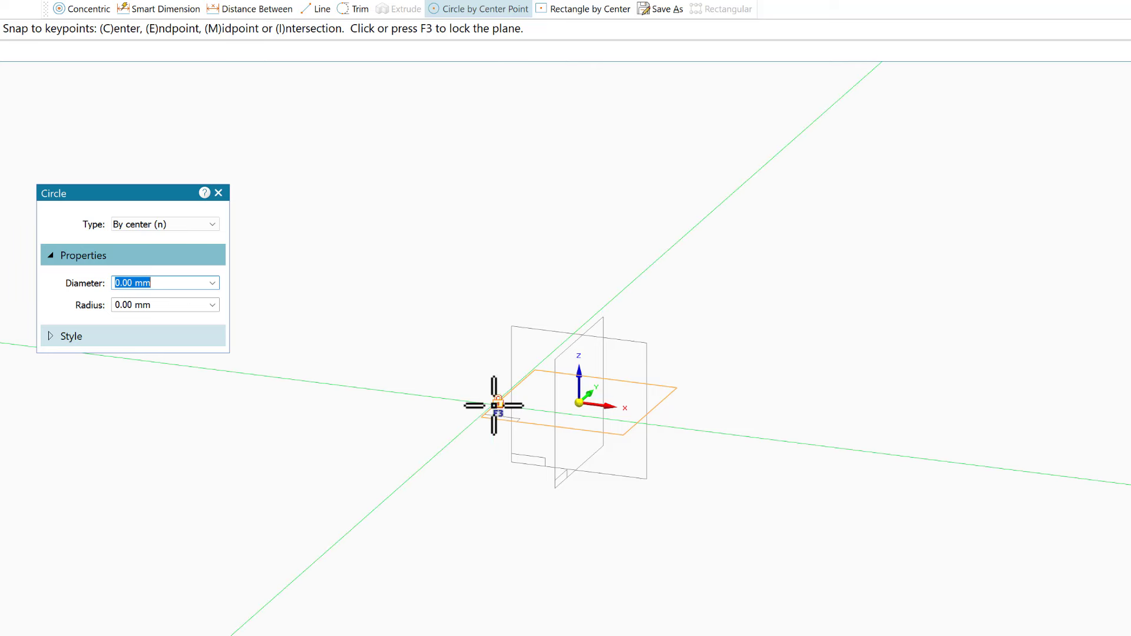
{"action": "left_click", "coordinate": [554, 472]}
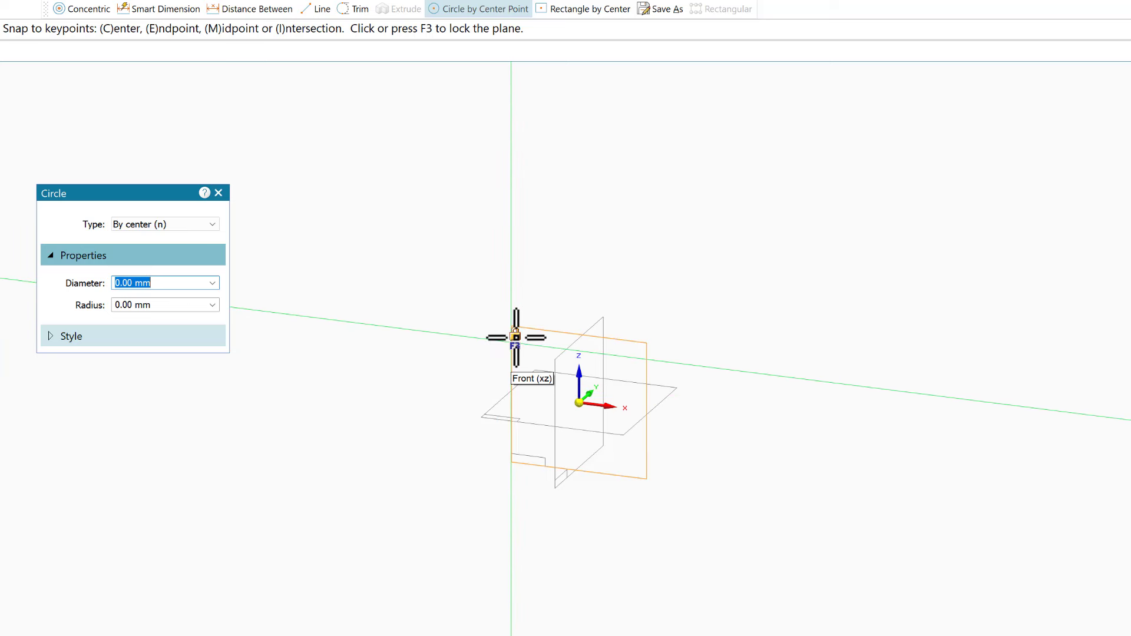
{"action": "left_click", "coordinate": [516, 337]}
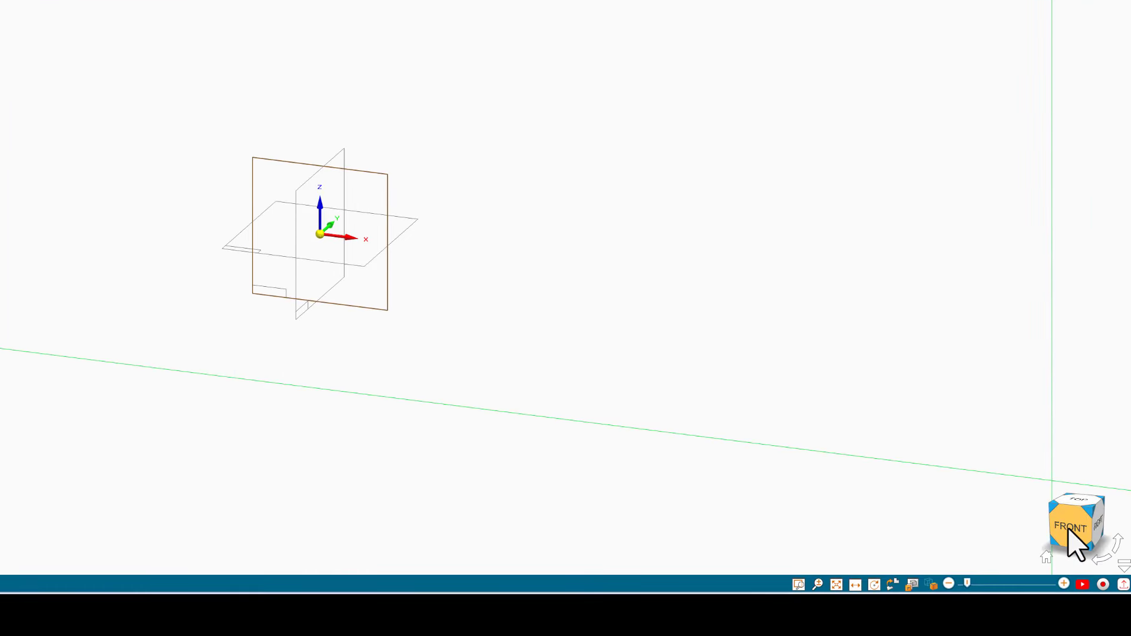
{"action": "left_click", "coordinate": [1069, 529]}
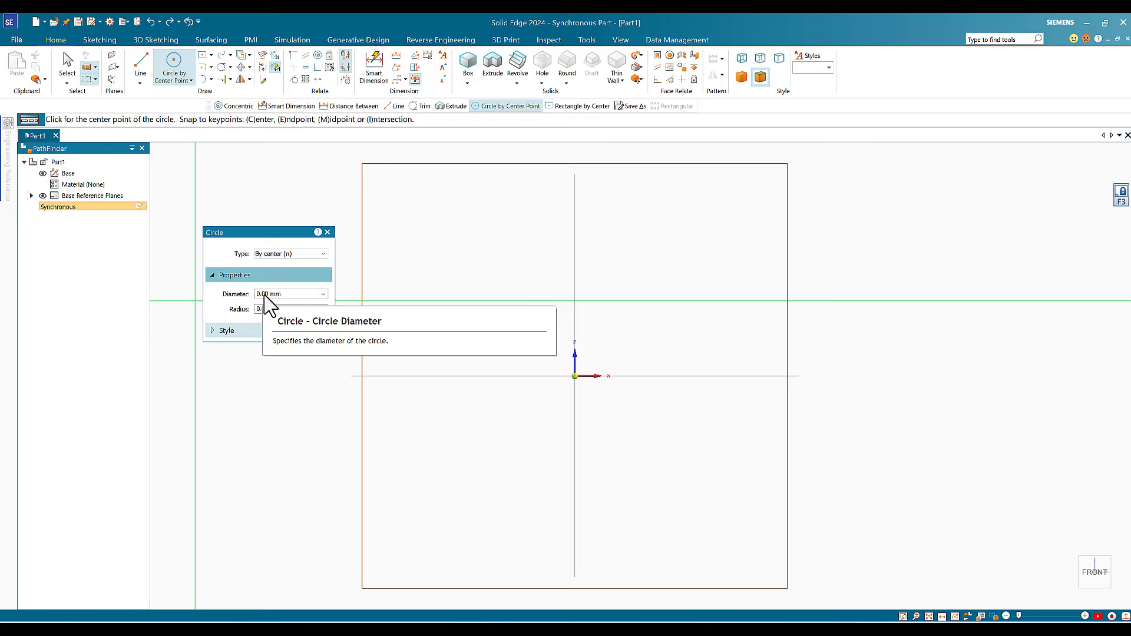
Draw two concentric circles centred on the origin with diameters of 30 mm and 15 mm
{"action": "left_click", "coordinate": [270, 295]}
{"action": "key", "text": "ctrl+a"}
{"action": "type", "text": "30"}
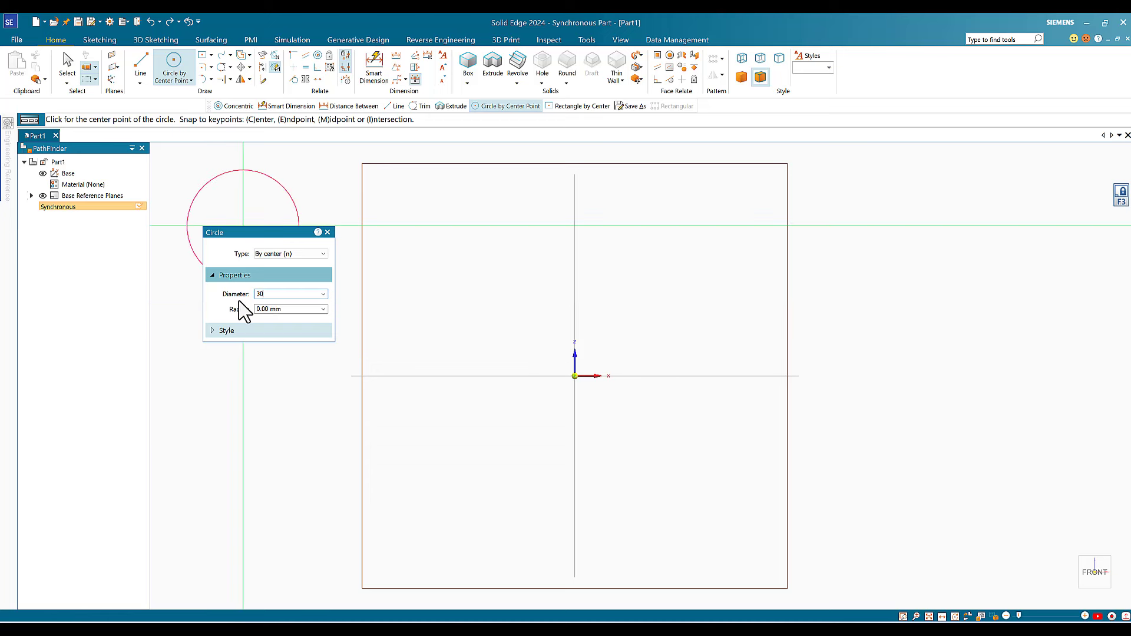
{"action": "left_click", "coordinate": [575, 376]}
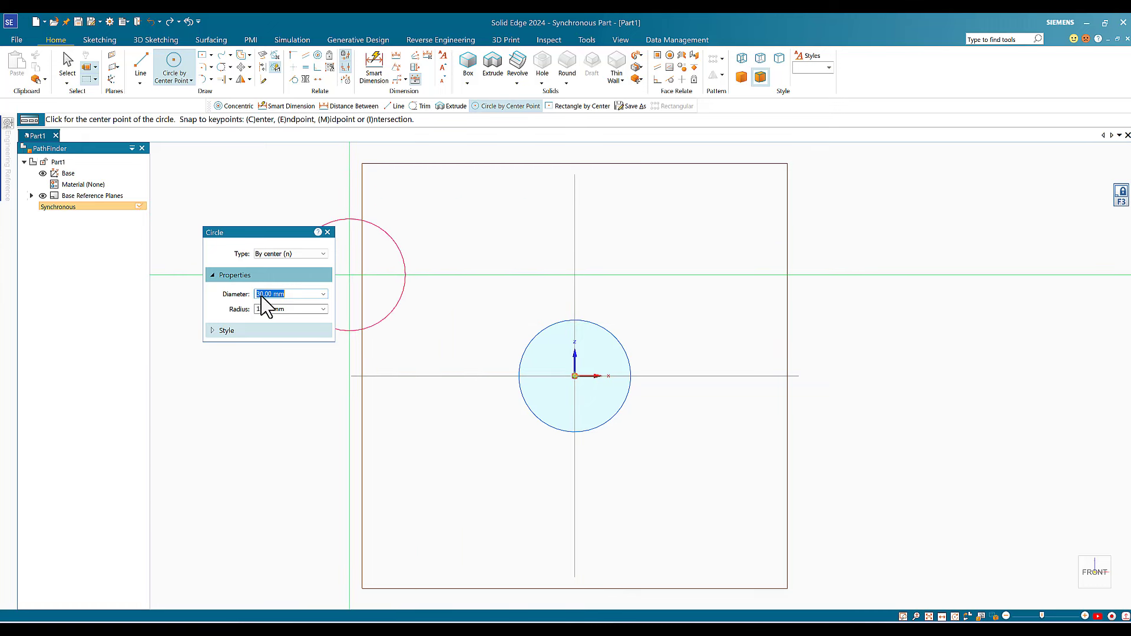
{"action": "type", "text": "15"}
{"action": "key", "text": "Return"}
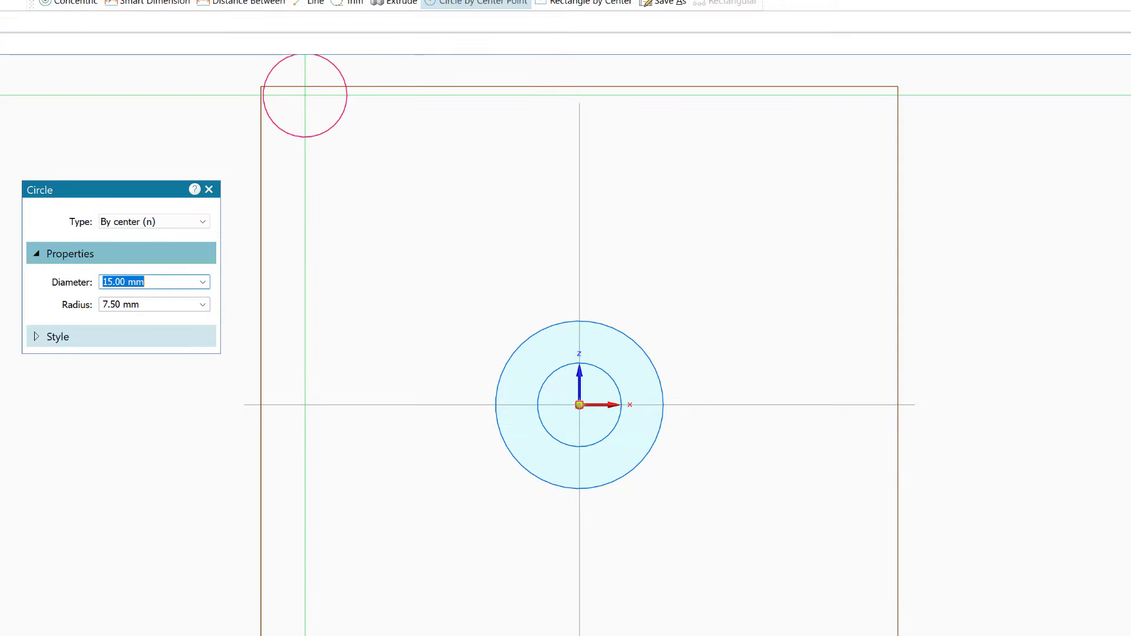
{"action": "key", "text": "Escape"}
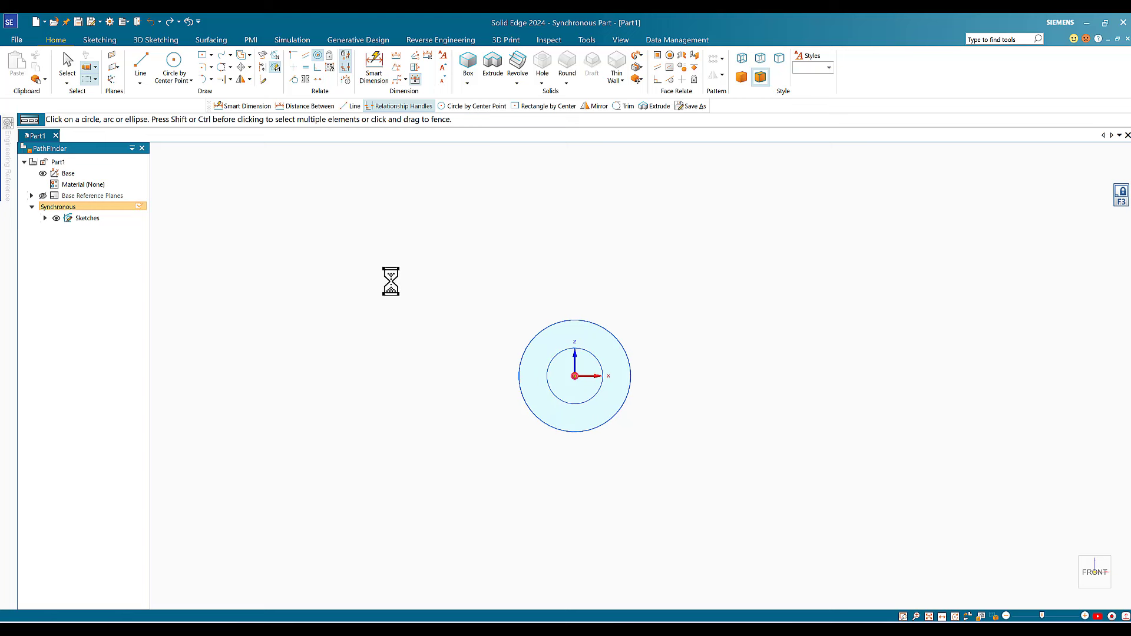
Add Smart Dimensions for the diameters of the outer and inner circles at the origin
{"action": "left_click", "coordinate": [346, 68]}
{"action": "left_click", "coordinate": [375, 63]}
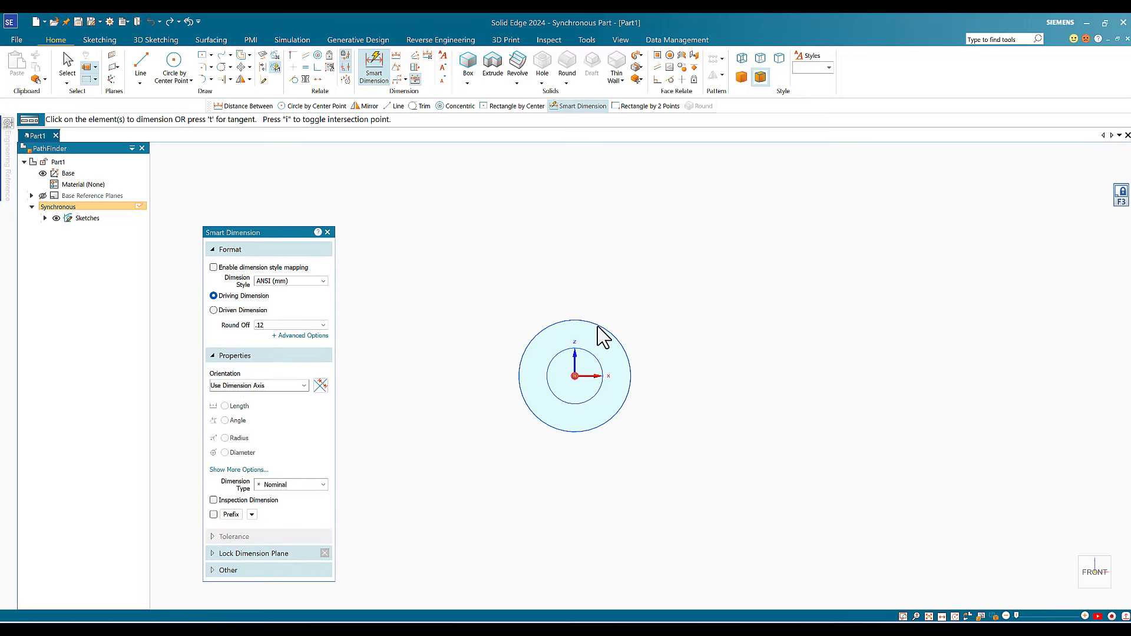
{"action": "left_click", "coordinate": [528, 412]}
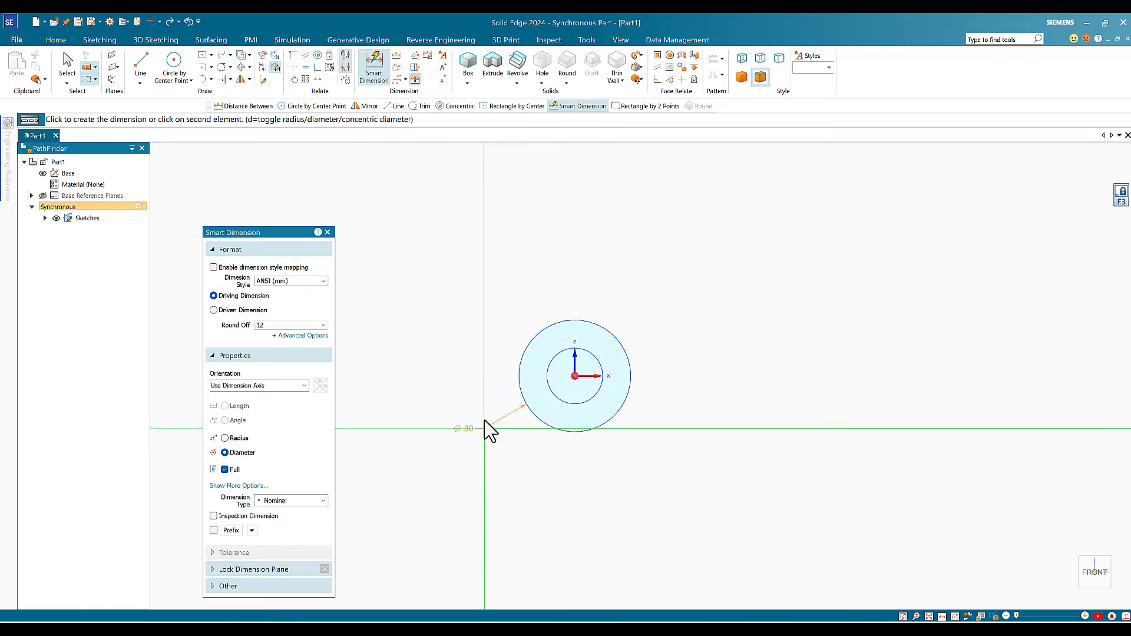
{"action": "left_click", "coordinate": [487, 427]}
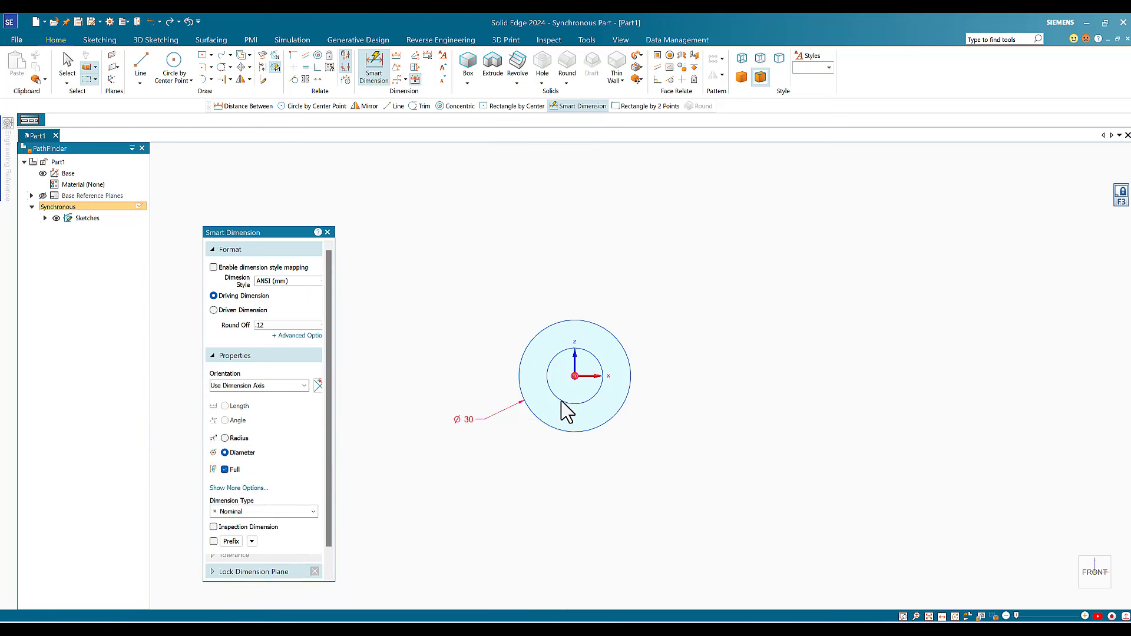
{"action": "left_click", "coordinate": [563, 404]}
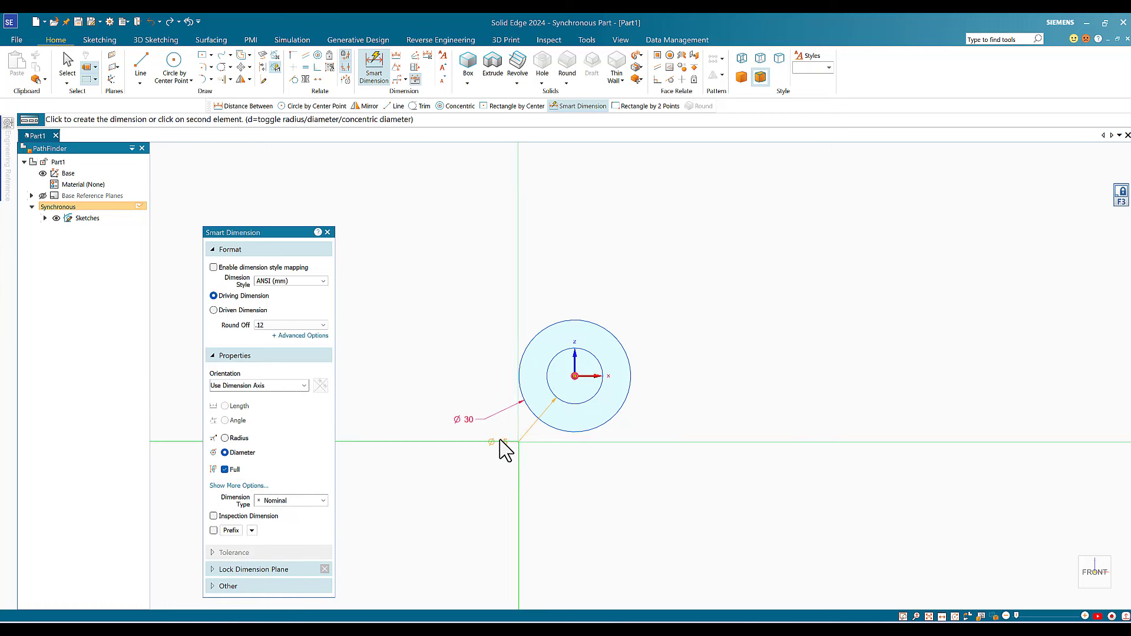
{"action": "left_click", "coordinate": [462, 427]}
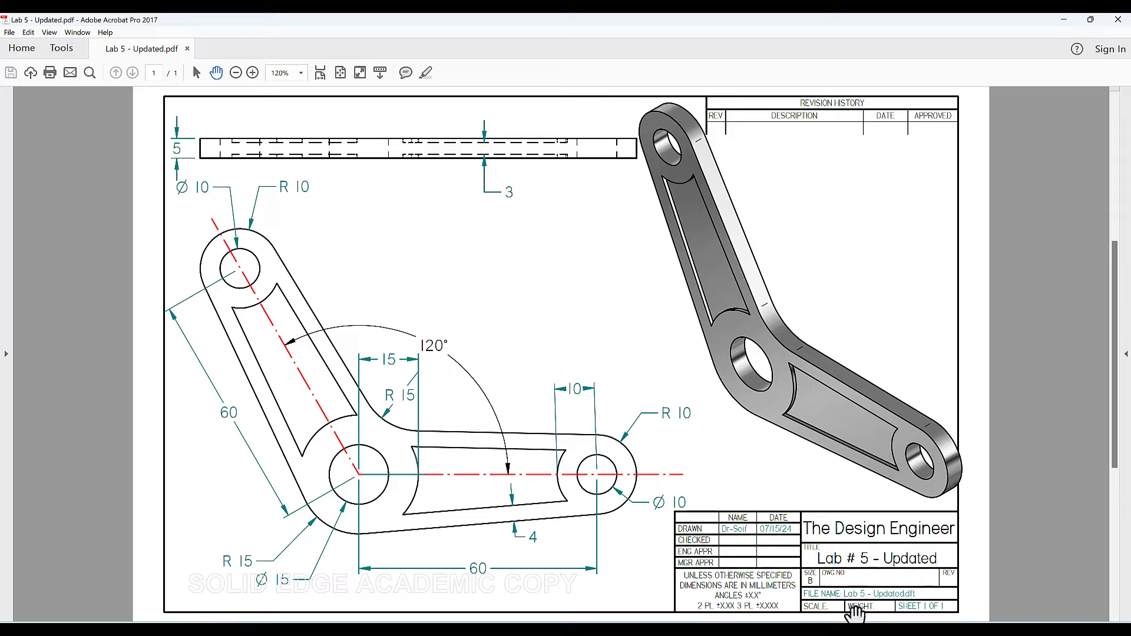
Switch back to Solid Edge and draw concentric 20 mm and 10 mm diameter circles to the right, horizontally aligned with the origin
{"action": "left_click", "coordinate": [739, 589]}
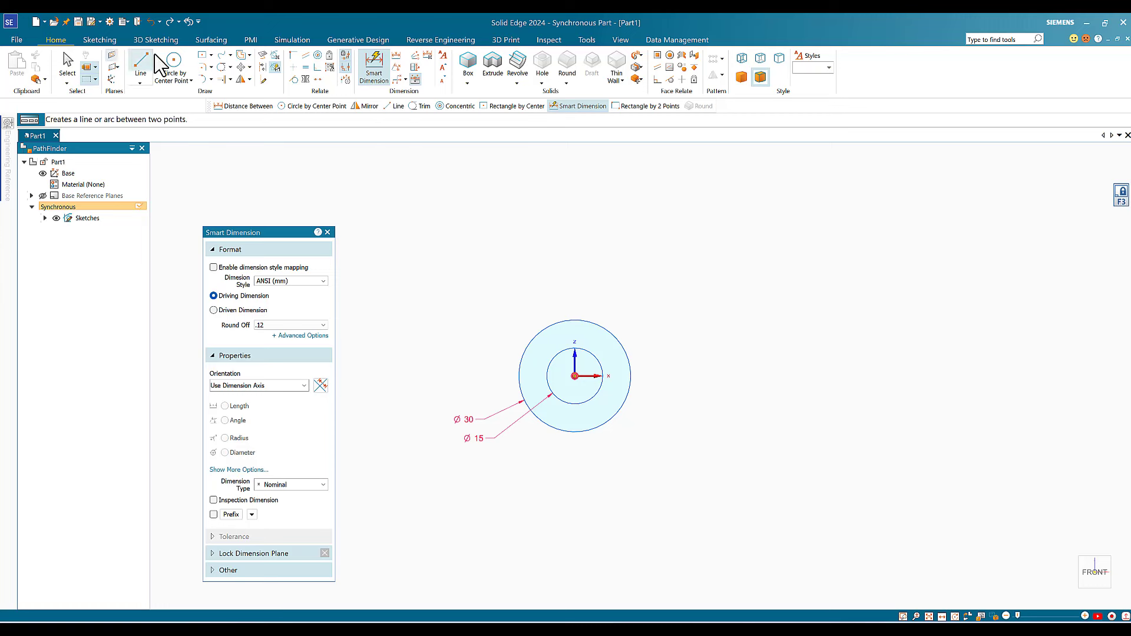
{"action": "left_click", "coordinate": [174, 61]}
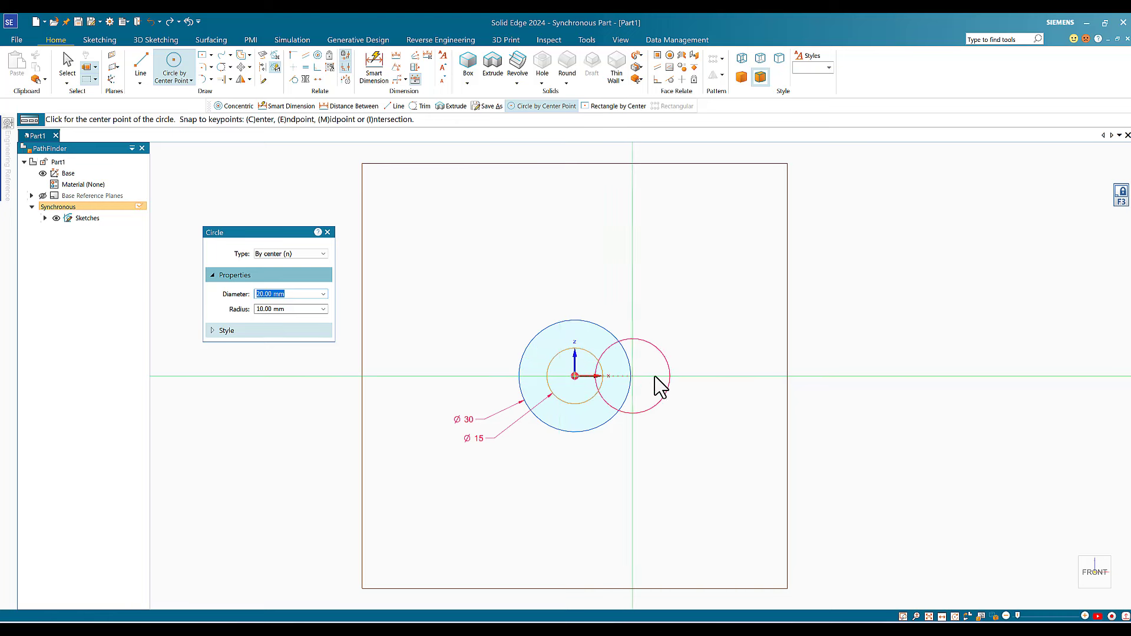
{"action": "left_click", "coordinate": [832, 375]}
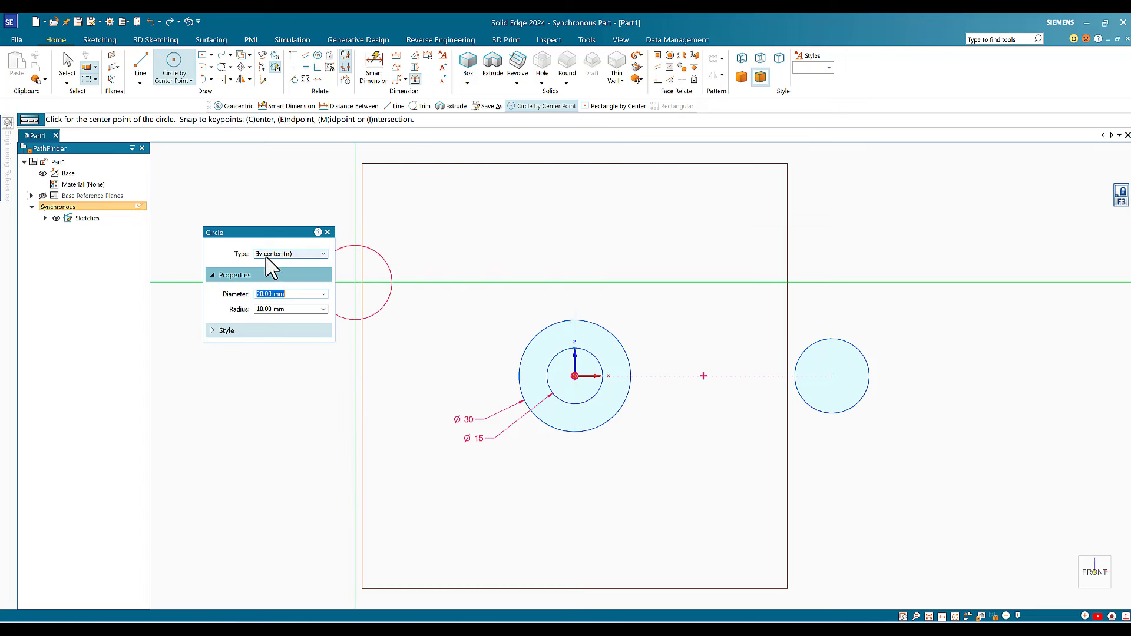
{"action": "type", "text": "10"}
{"action": "key", "text": "Return"}
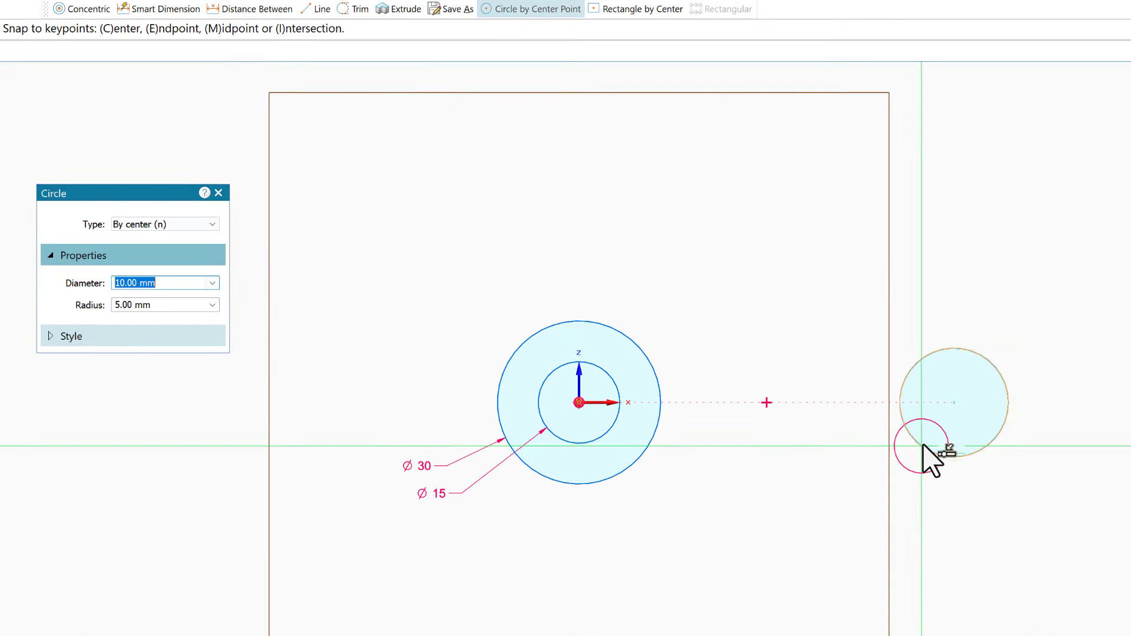
{"action": "left_click", "coordinate": [954, 403]}
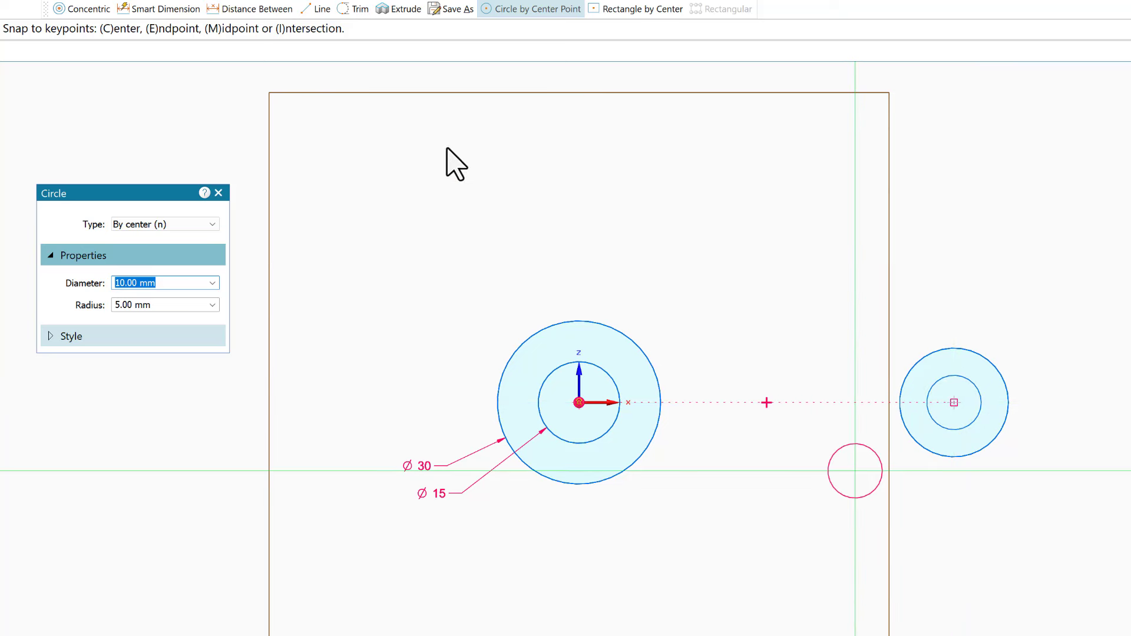
{"action": "key", "text": "Escape"}
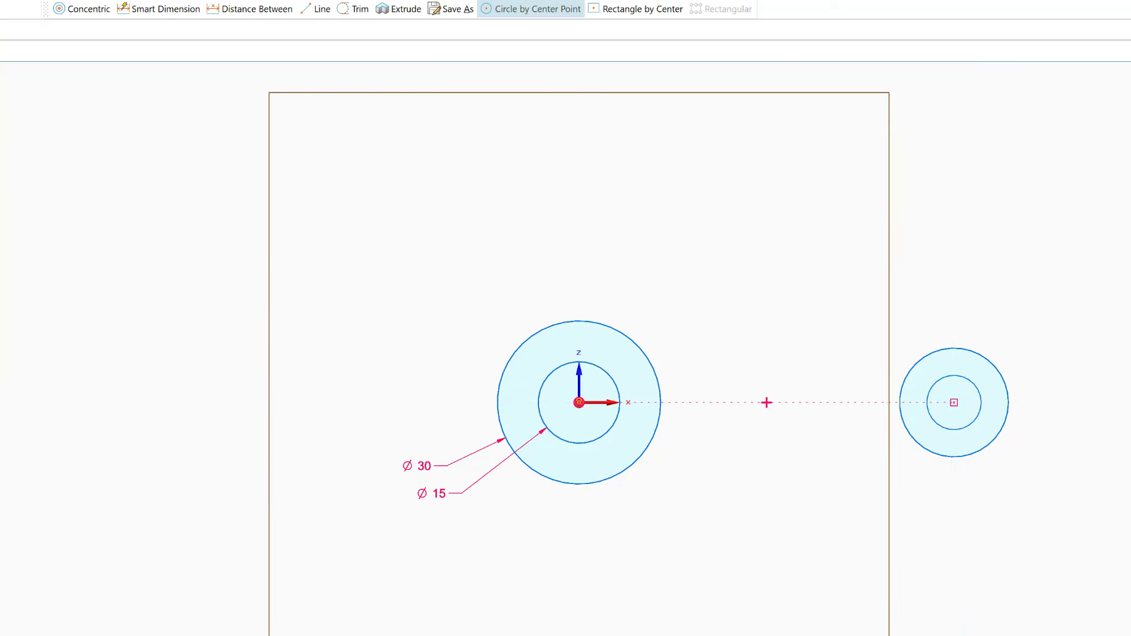
Add Smart Dimensions for the diameters of the outer and inner circles of the right-hand pair
{"action": "left_click", "coordinate": [353, 1]}
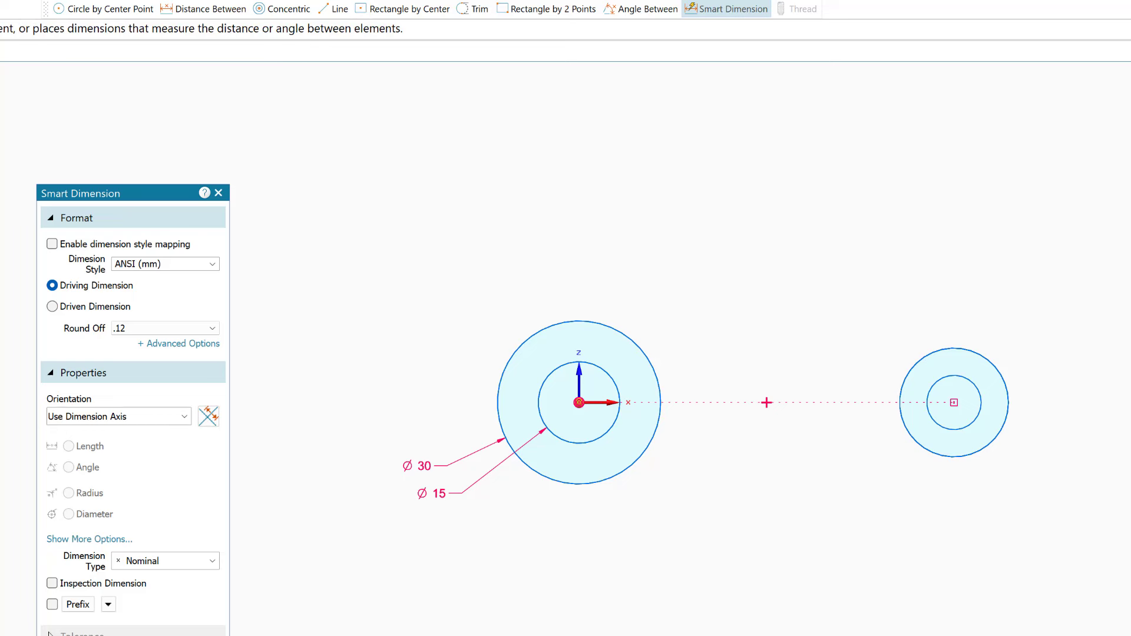
{"action": "left_click", "coordinate": [982, 359]}
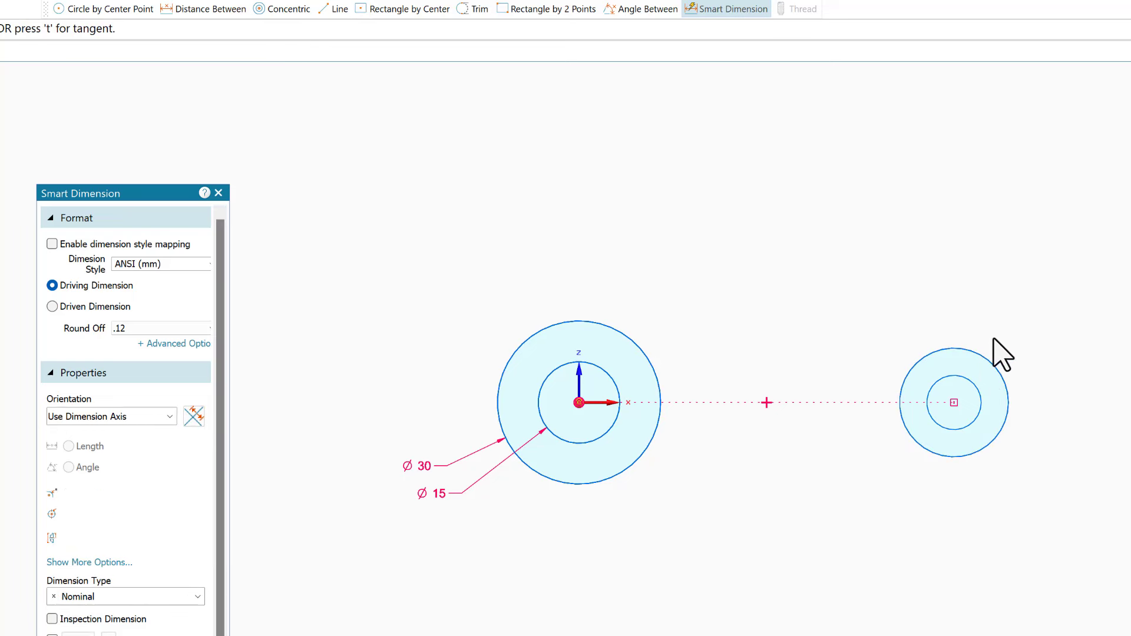
{"action": "left_click", "coordinate": [1033, 289]}
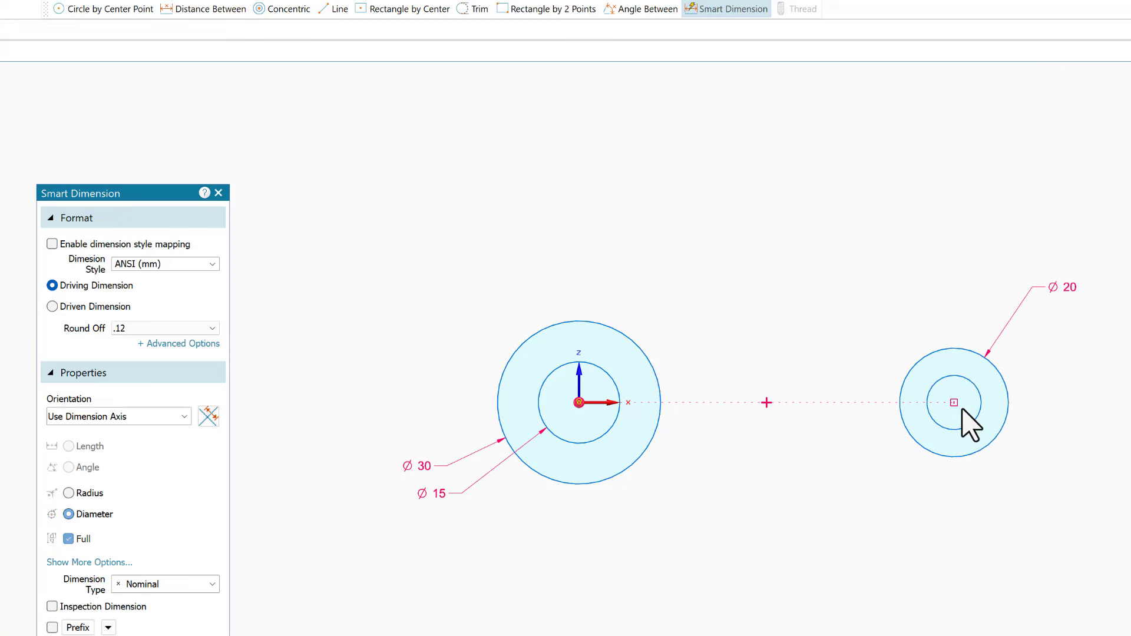
{"action": "key", "text": "Return"}
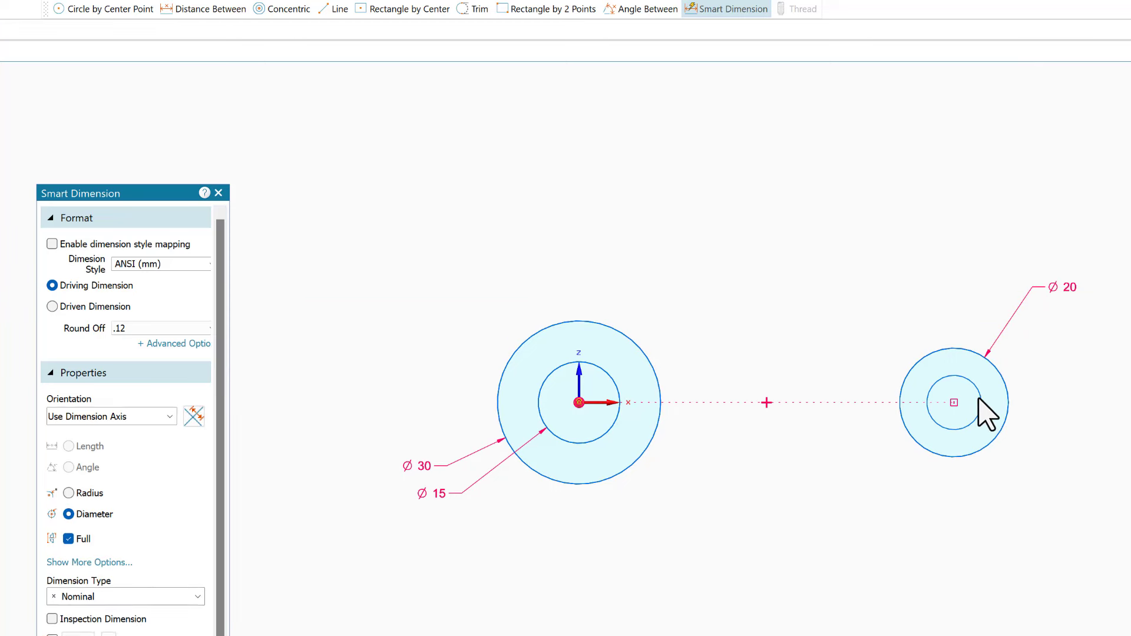
{"action": "left_click", "coordinate": [980, 400]}
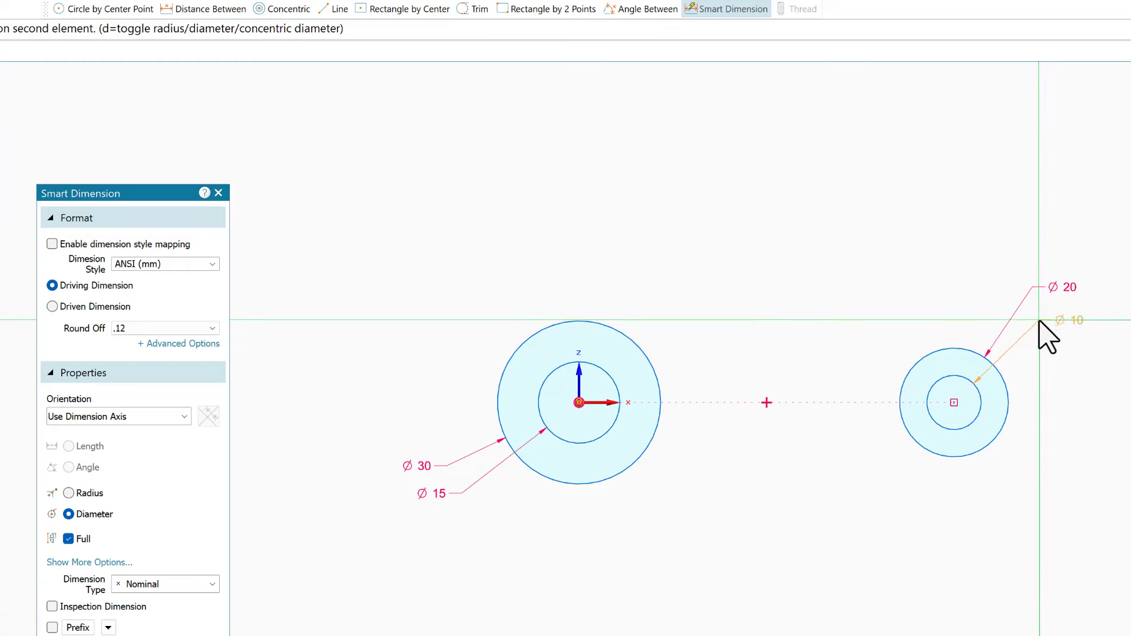
{"action": "left_click", "coordinate": [693, 319]}
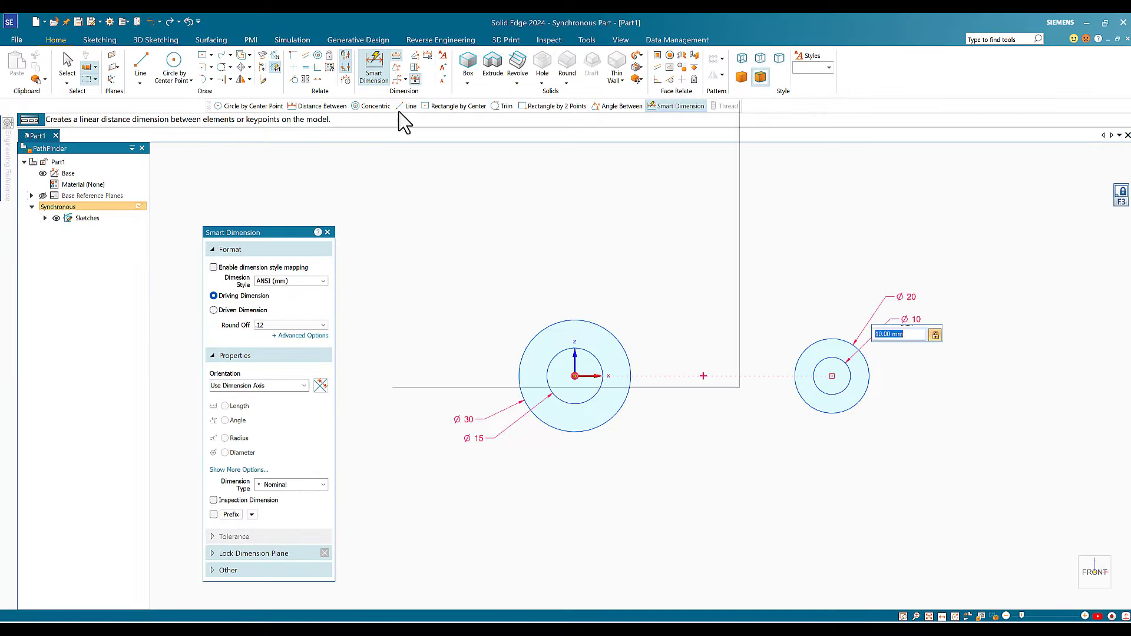
Add a horizontal Distance Between dimension between the centres of the two circle pairs and set it to 60 mm
{"action": "left_click", "coordinate": [397, 56]}
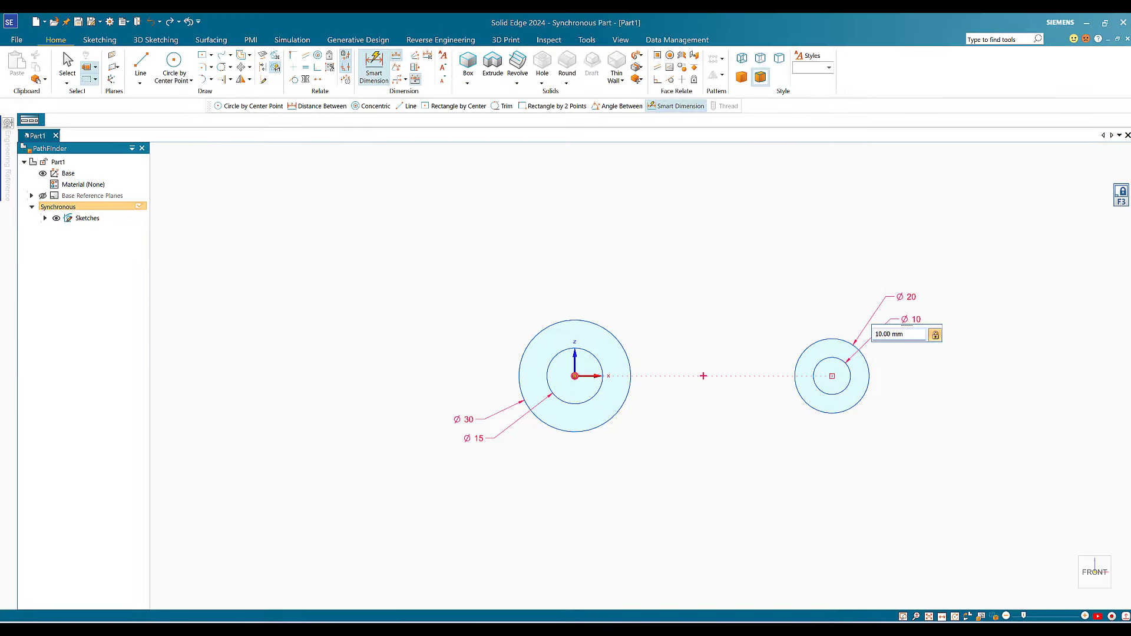
{"action": "left_click", "coordinate": [823, 404]}
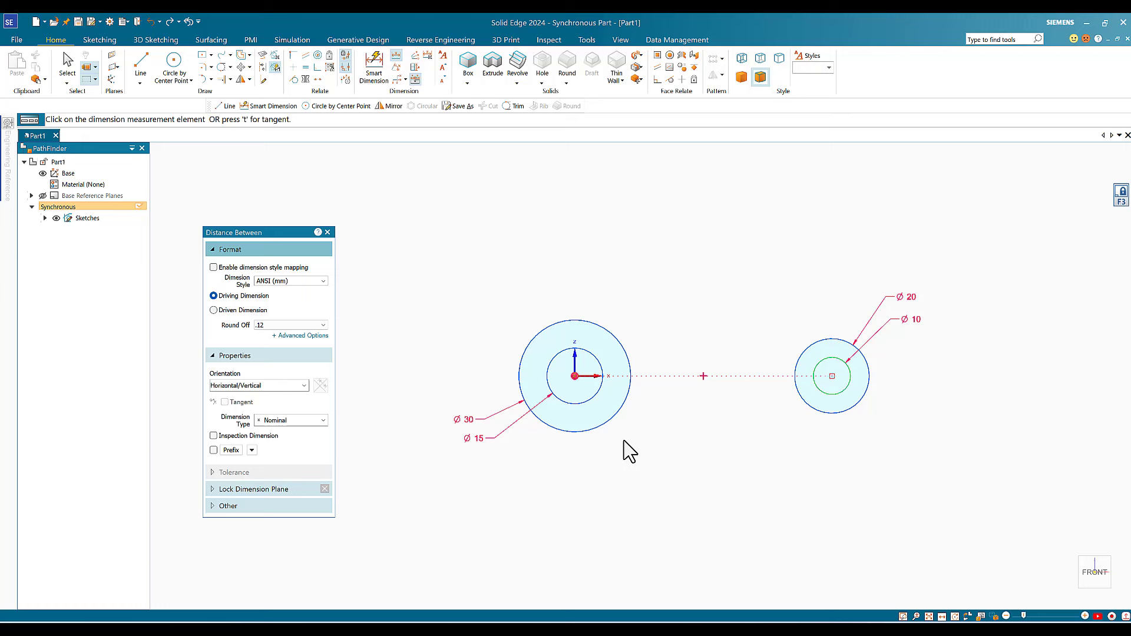
{"action": "left_click", "coordinate": [575, 415]}
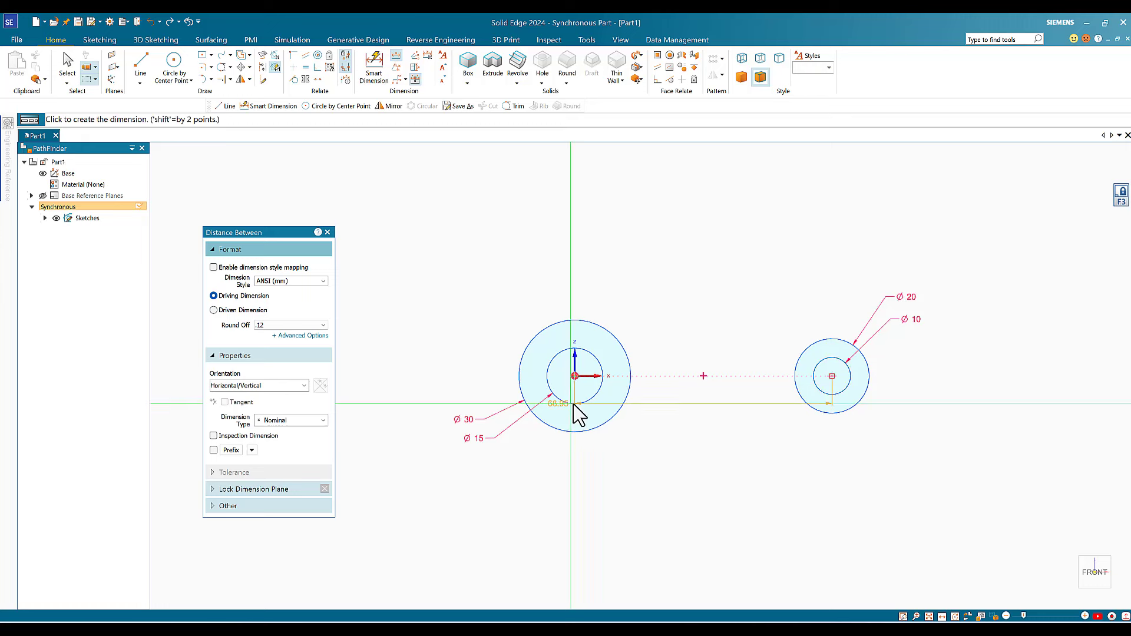
{"action": "left_click", "coordinate": [726, 485]}
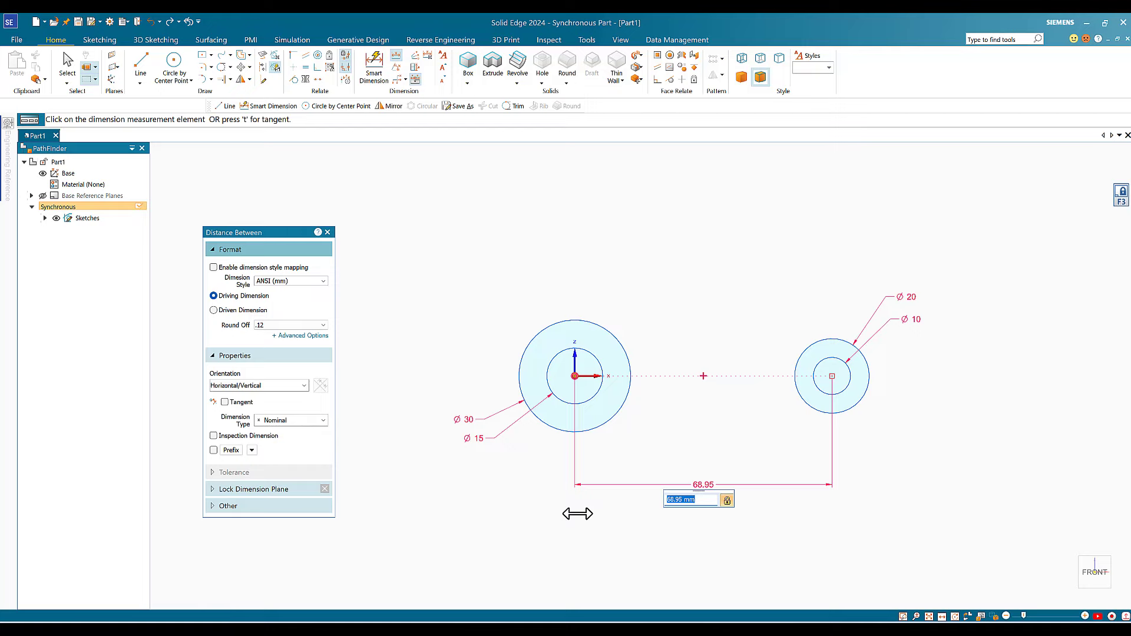
{"action": "type", "text": "60"}
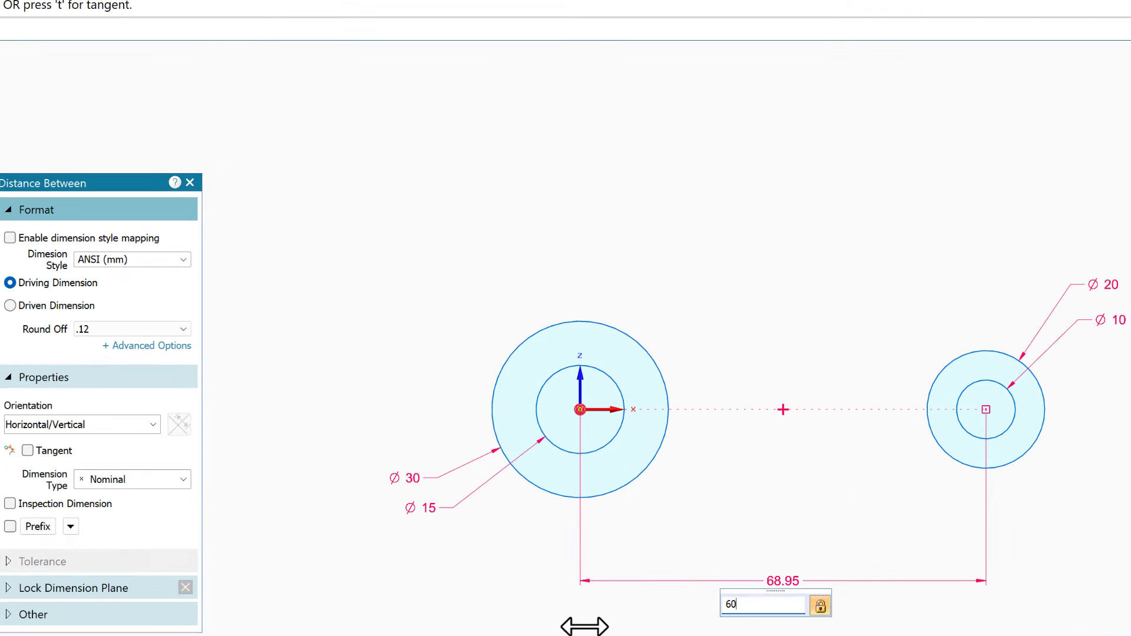
{"action": "key", "text": "Return"}
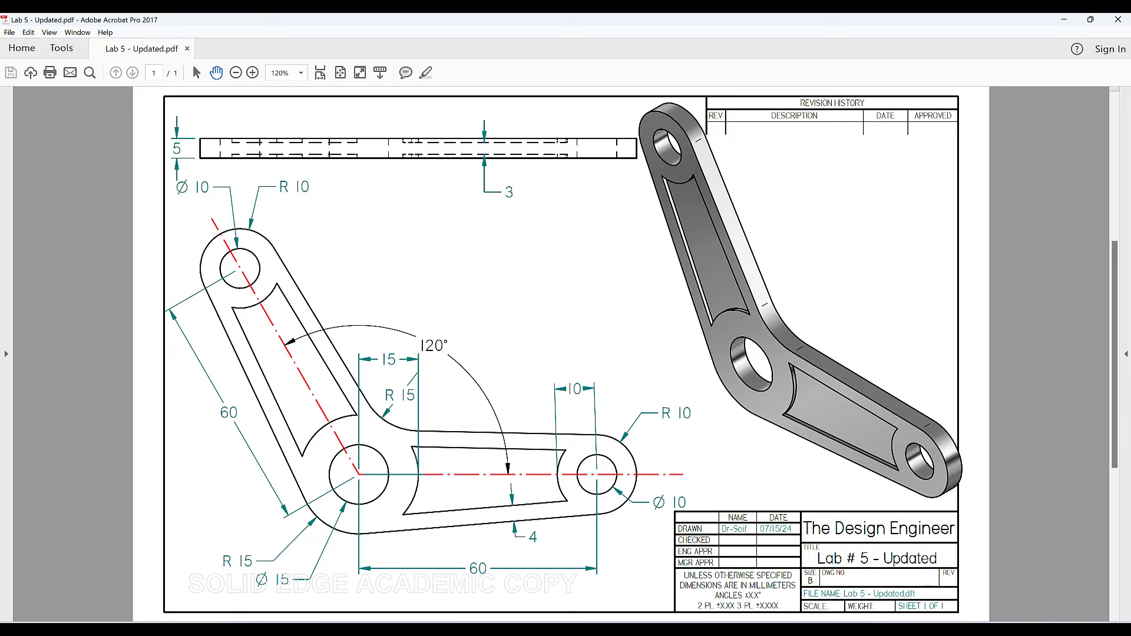
Switch back to Solid Edge and draw a 60 mm line from the origin at an angle of 120°
{"action": "left_click", "coordinate": [762, 622]}
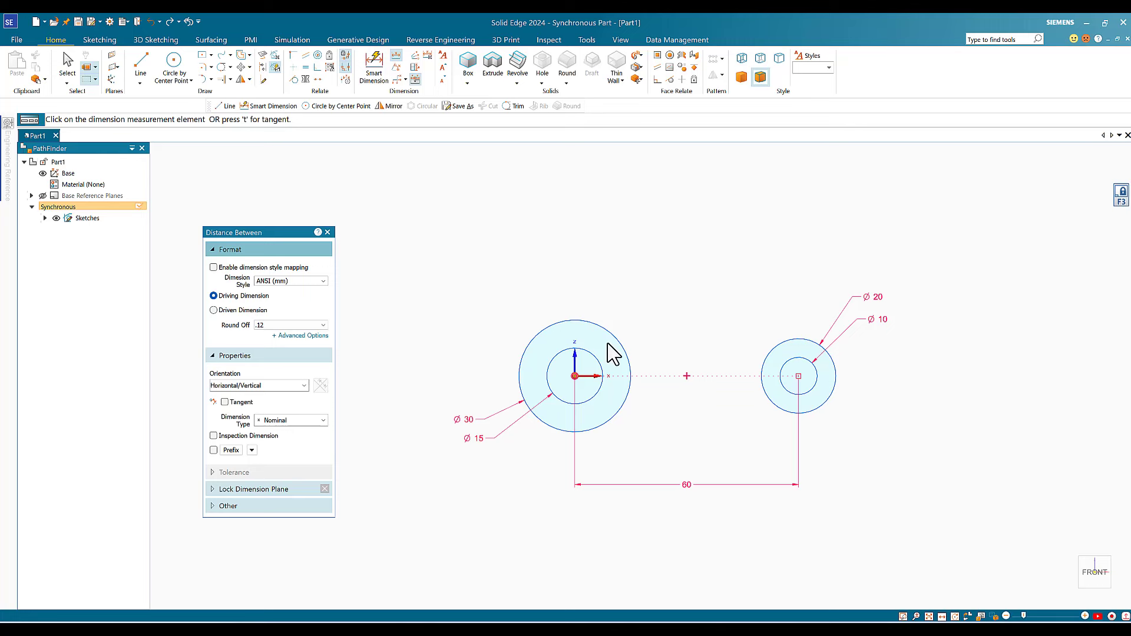
{"action": "left_click", "coordinate": [140, 63]}
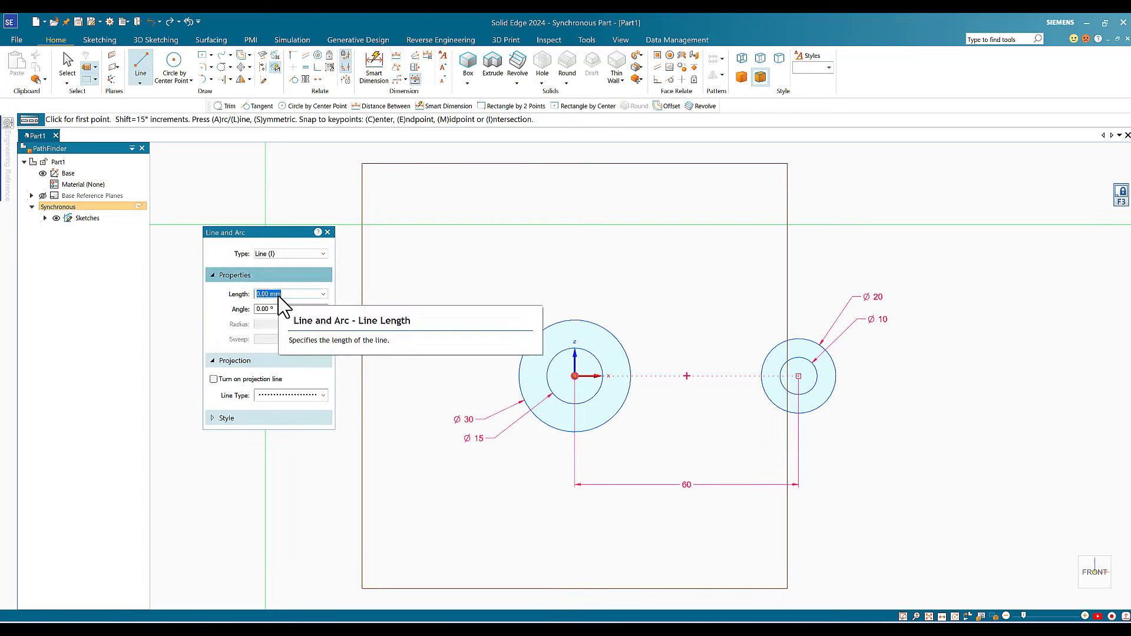
{"action": "type", "text": "6"}
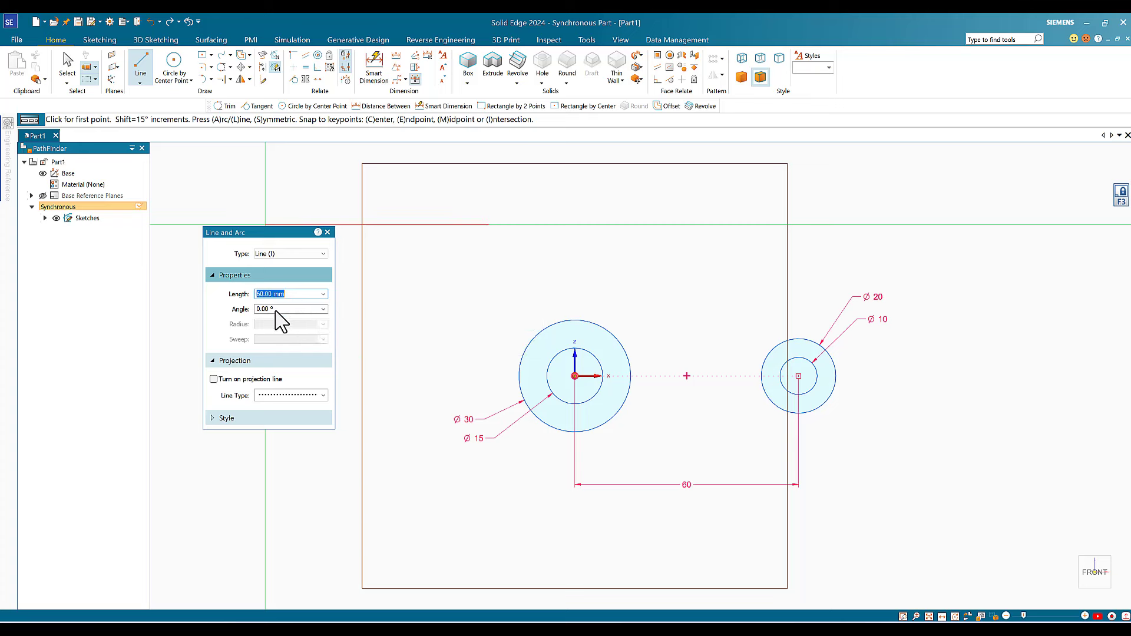
{"action": "left_click", "coordinate": [280, 309]}
{"action": "key", "text": "Return"}
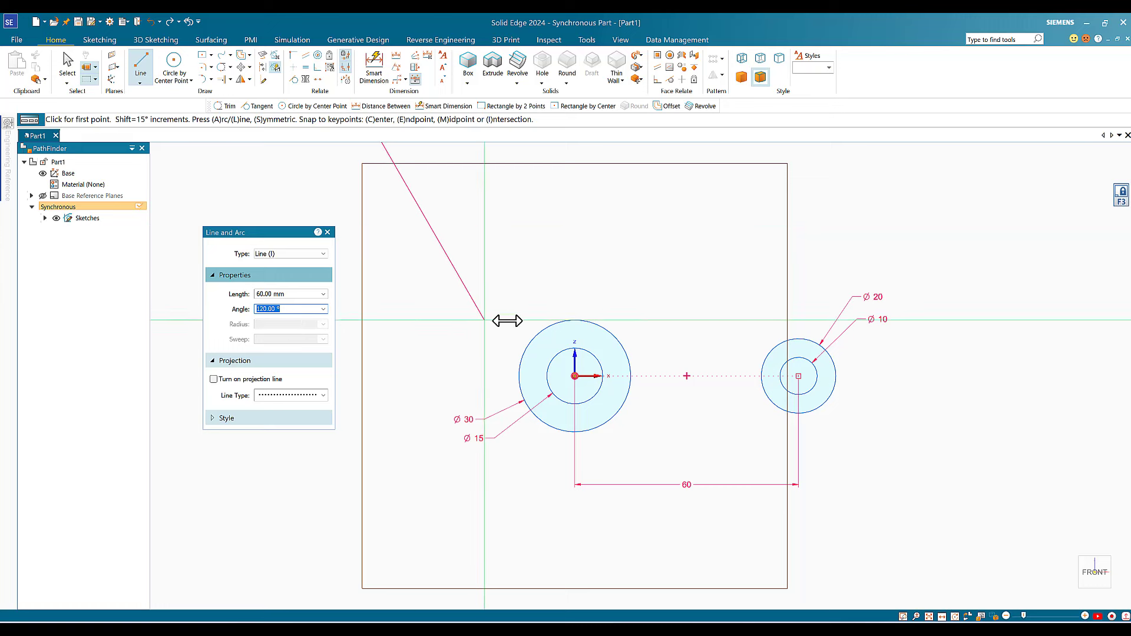
{"action": "left_click", "coordinate": [575, 378]}
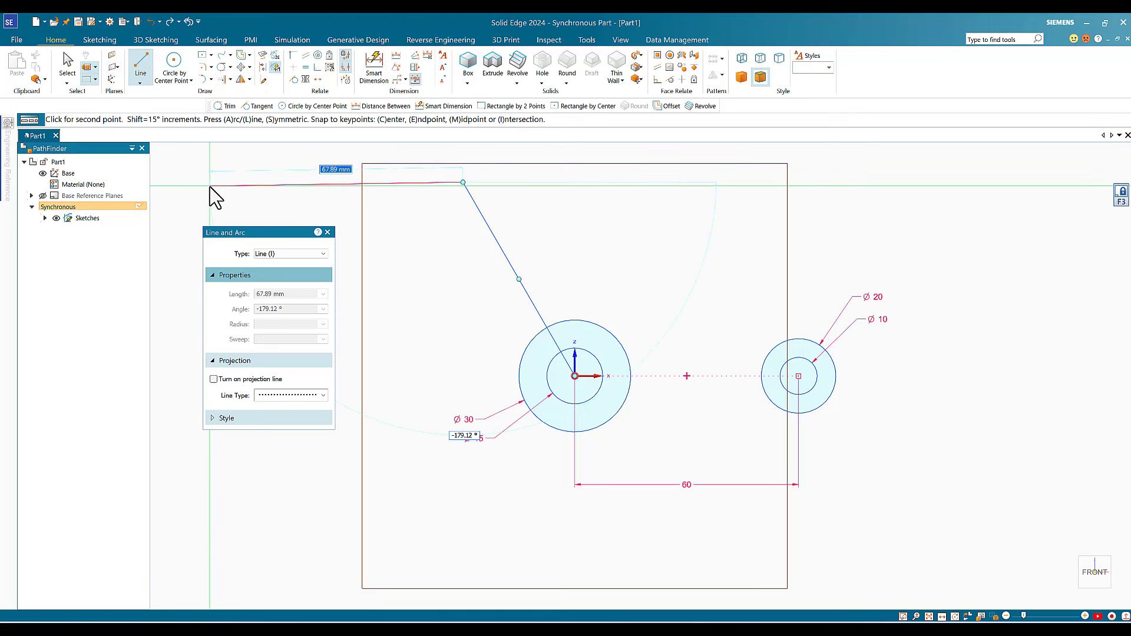
{"action": "key", "text": "Escape"}
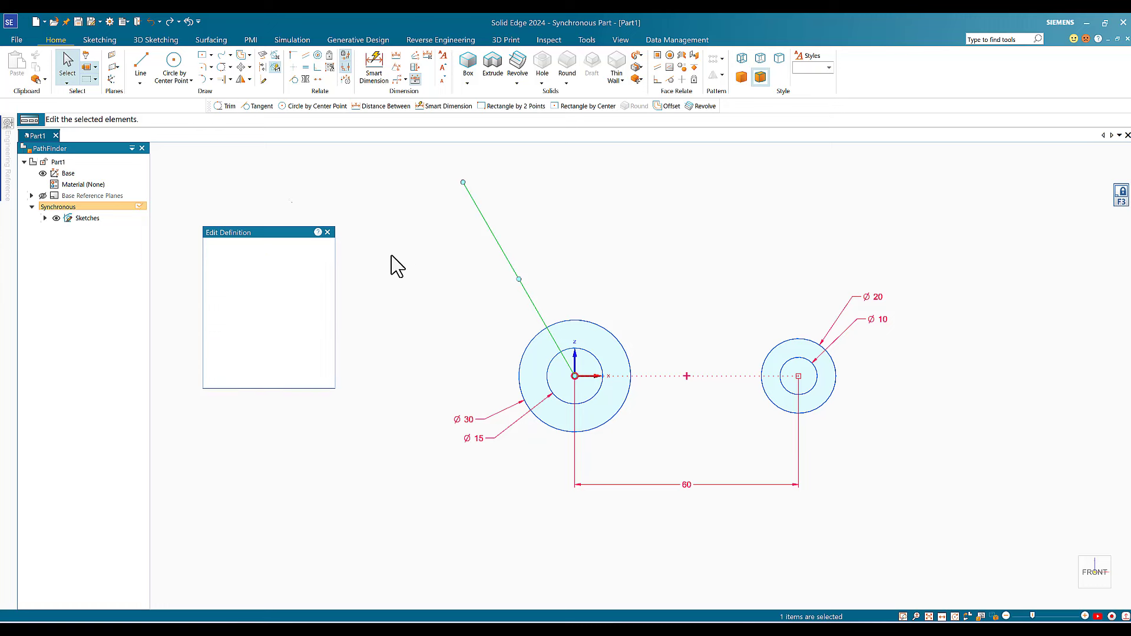
{"action": "left_click_drag", "start_coordinate": [296, 284], "coordinate": [256, 288]}
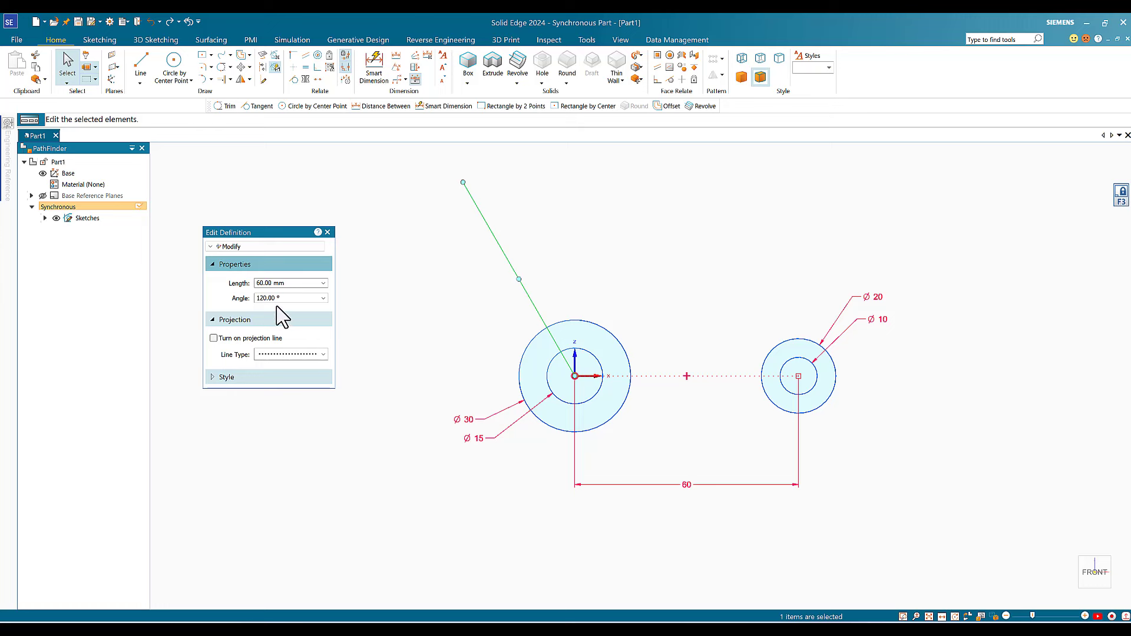
Draw a second line from the origin, 30 mm long at an angle of 60°
{"action": "left_click", "coordinate": [140, 64]}
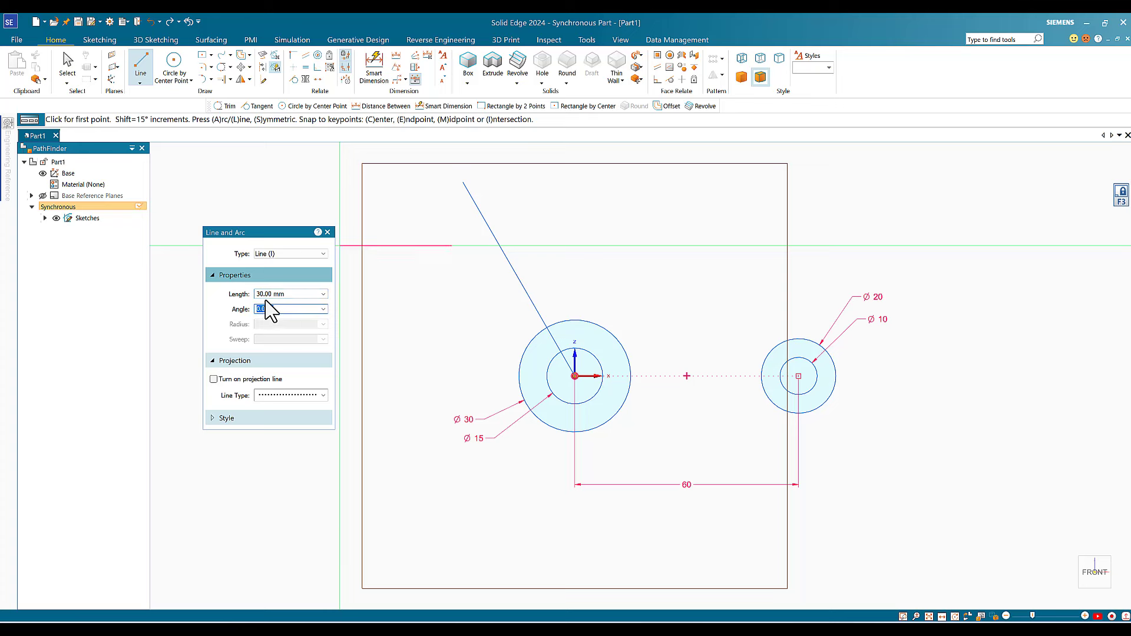
{"action": "key", "text": "Return"}
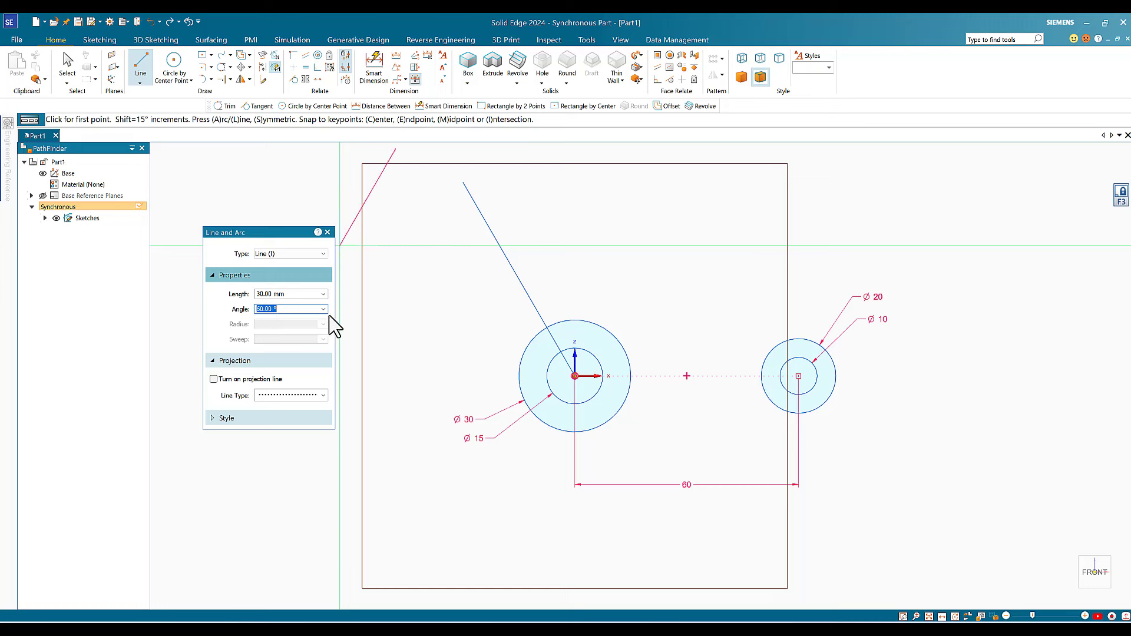
{"action": "left_click", "coordinate": [575, 376]}
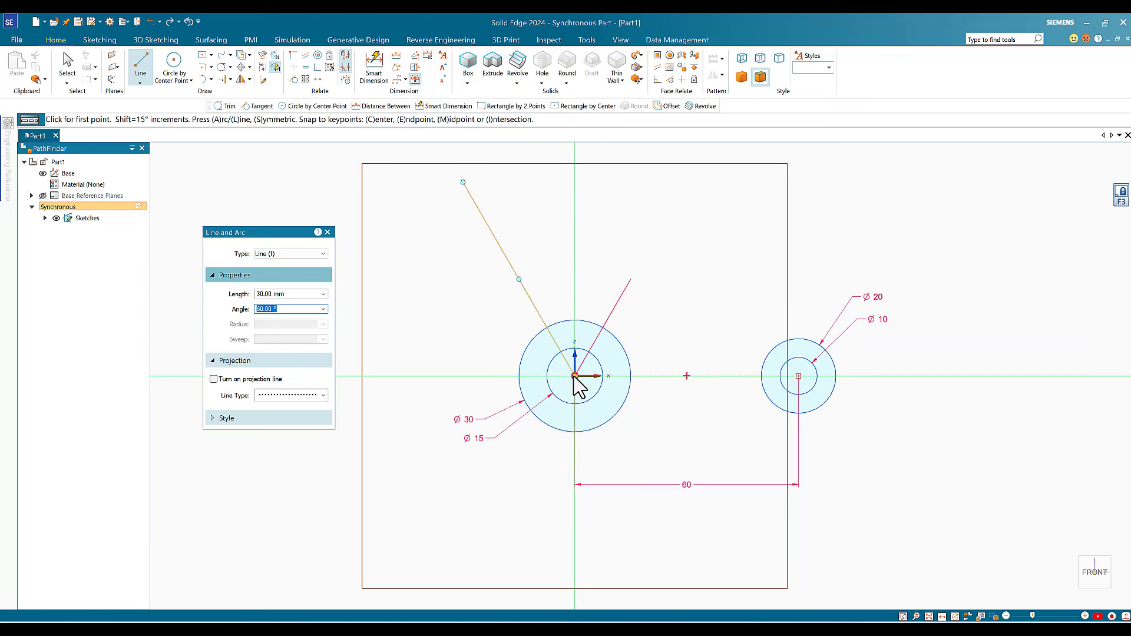
{"action": "left_click", "coordinate": [574, 375]}
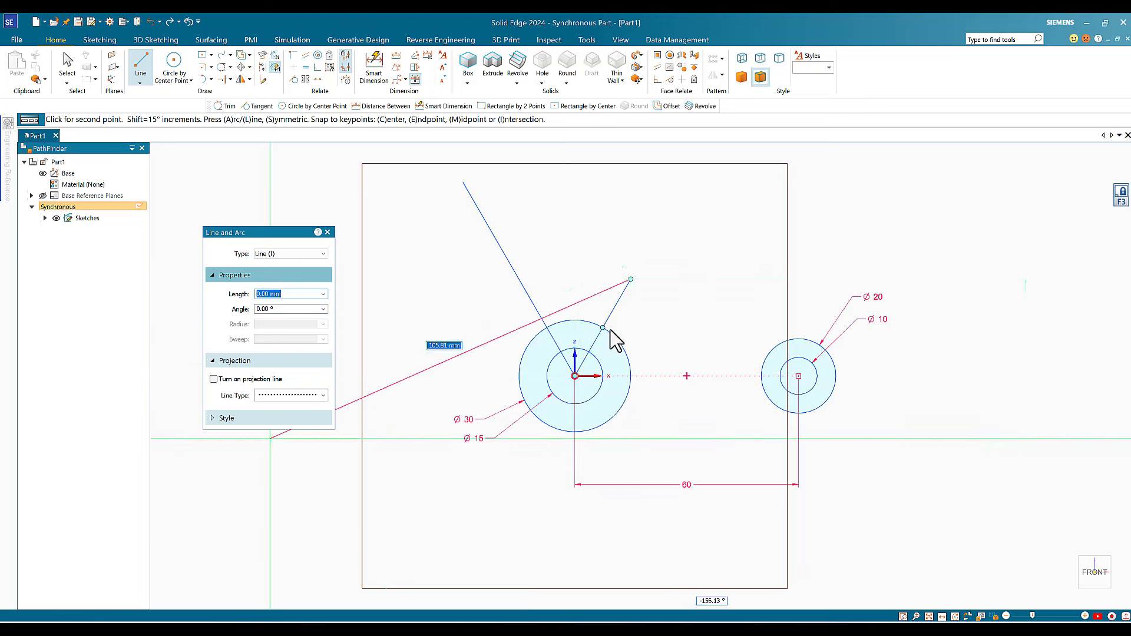
{"action": "type", "text": "15"}
{"action": "key", "text": "Return"}
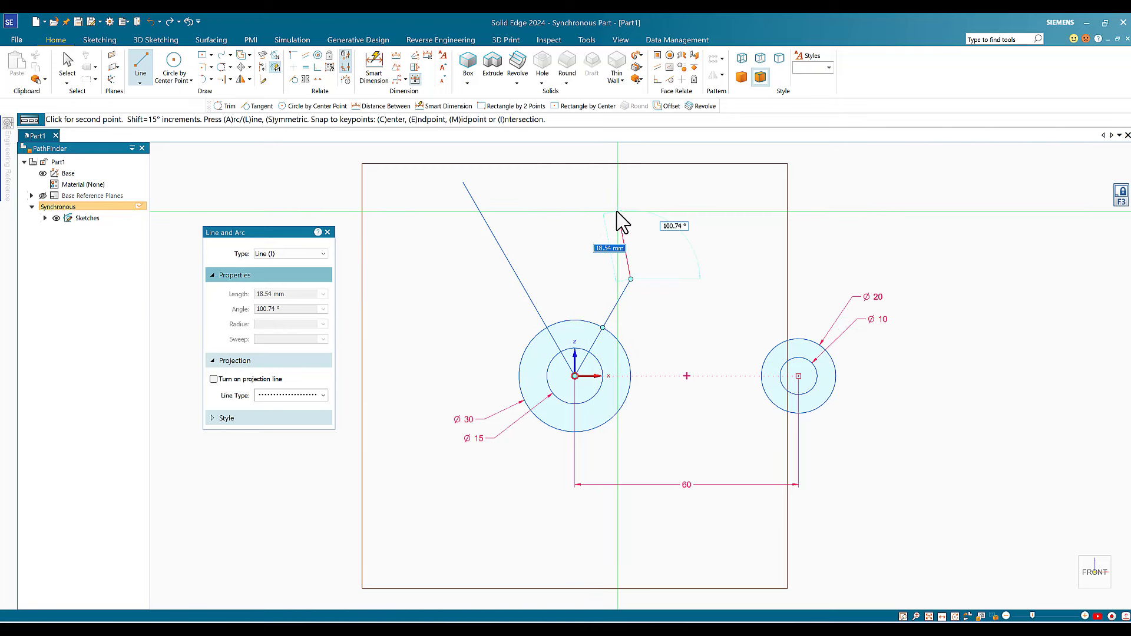
{"action": "key", "text": "Escape"}
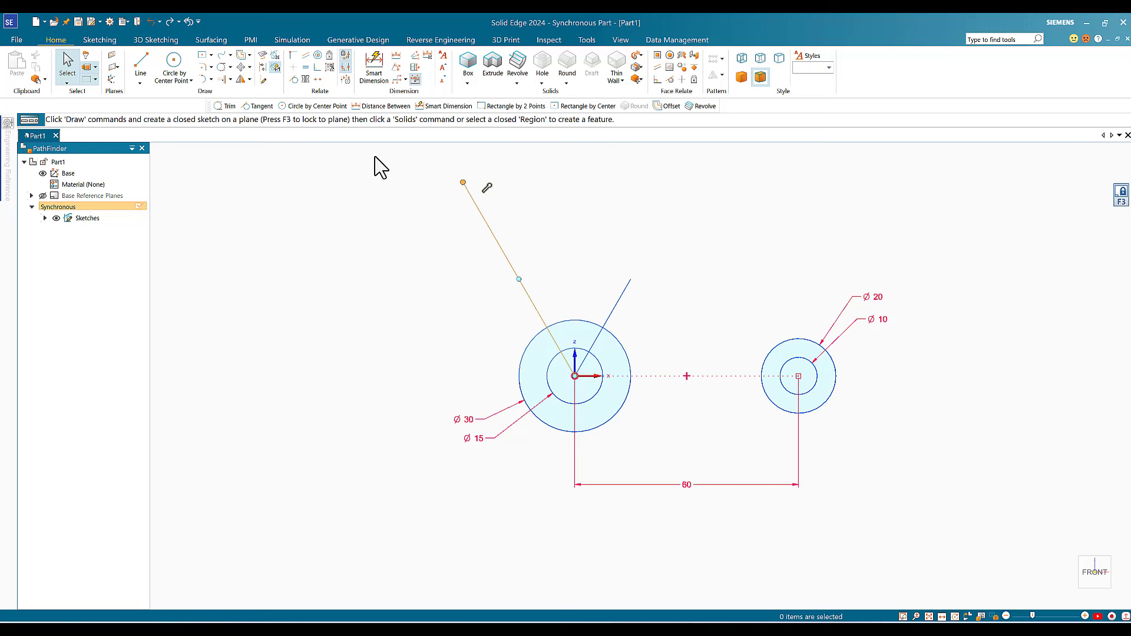
Draw a 30 mm diameter circle centred on the free end of the 30 mm line
{"action": "left_click", "coordinate": [174, 69]}
{"action": "left_click", "coordinate": [273, 294]}
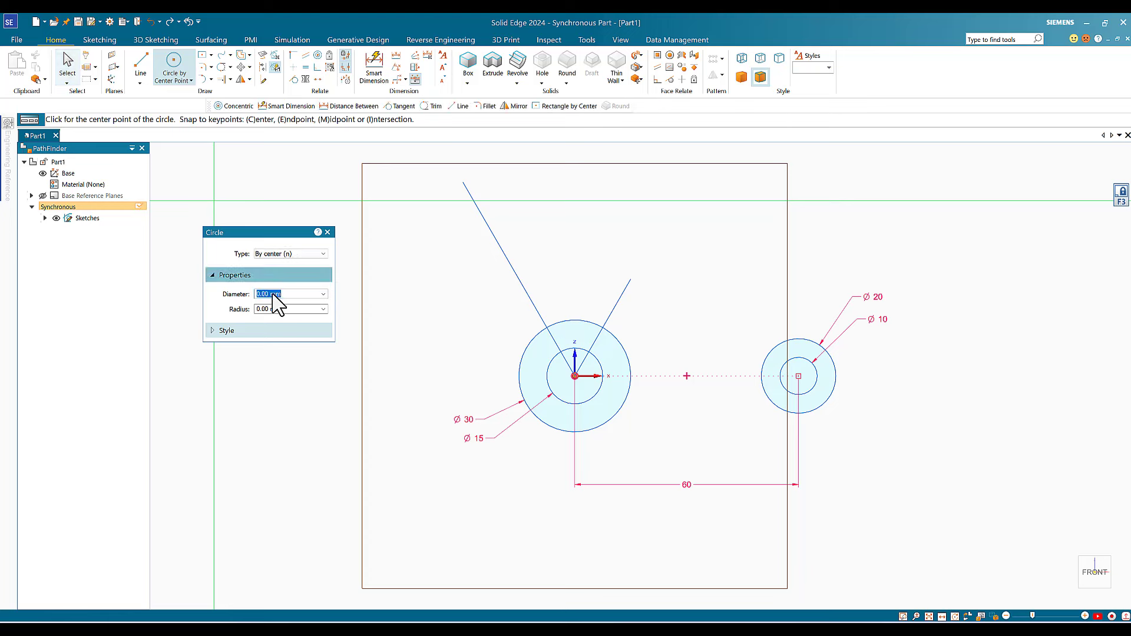
{"action": "type", "text": "3"}
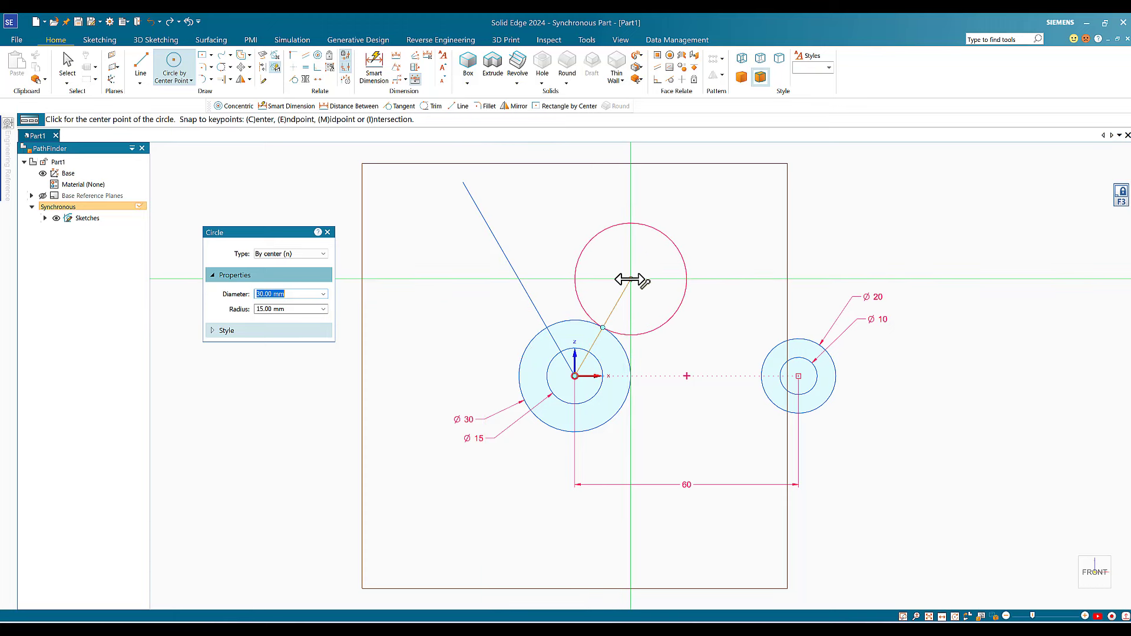
{"action": "left_click", "coordinate": [629, 279]}
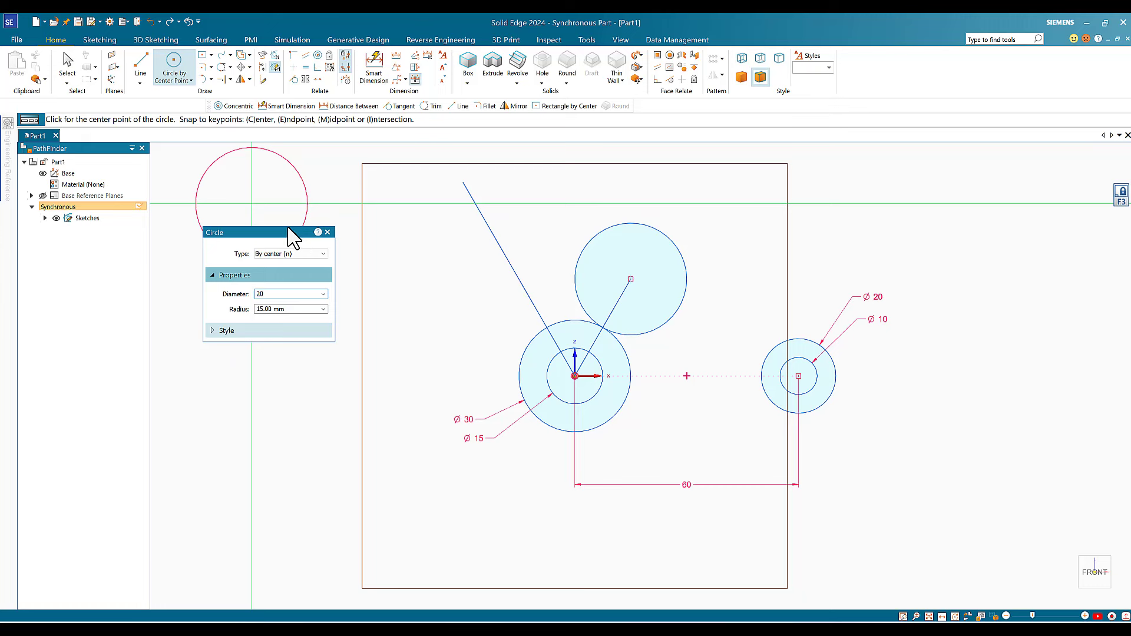
Draw circles with diameters of 20 mm and 10 mm, both centred on the free end of the 60 mm line
{"action": "key", "text": "Return"}
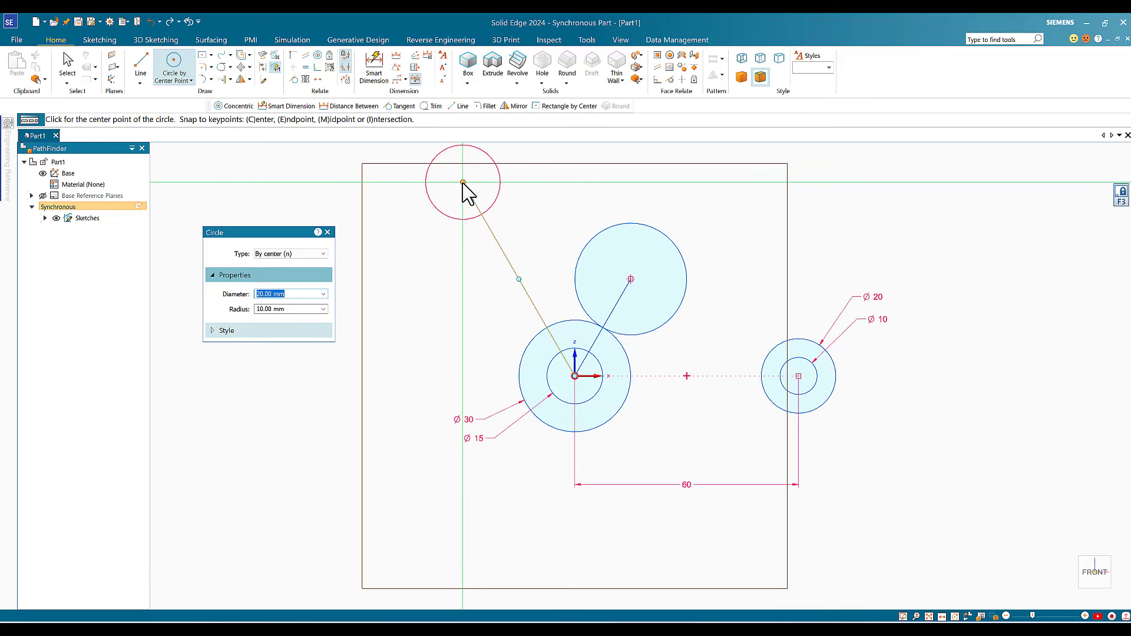
{"action": "left_click", "coordinate": [464, 183]}
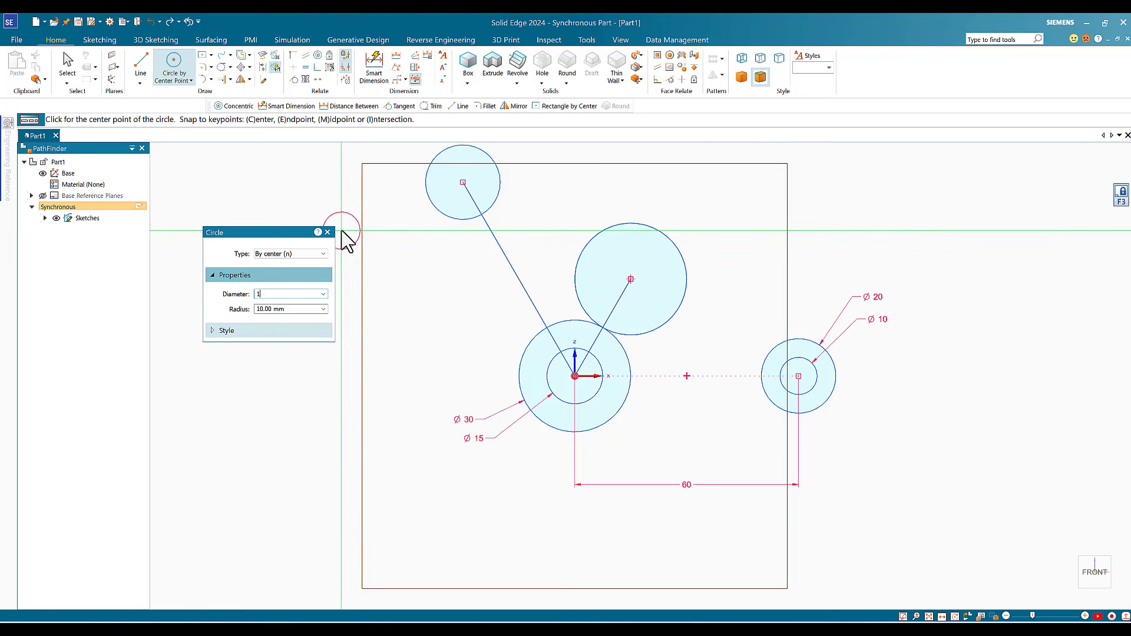
{"action": "type", "text": "10"}
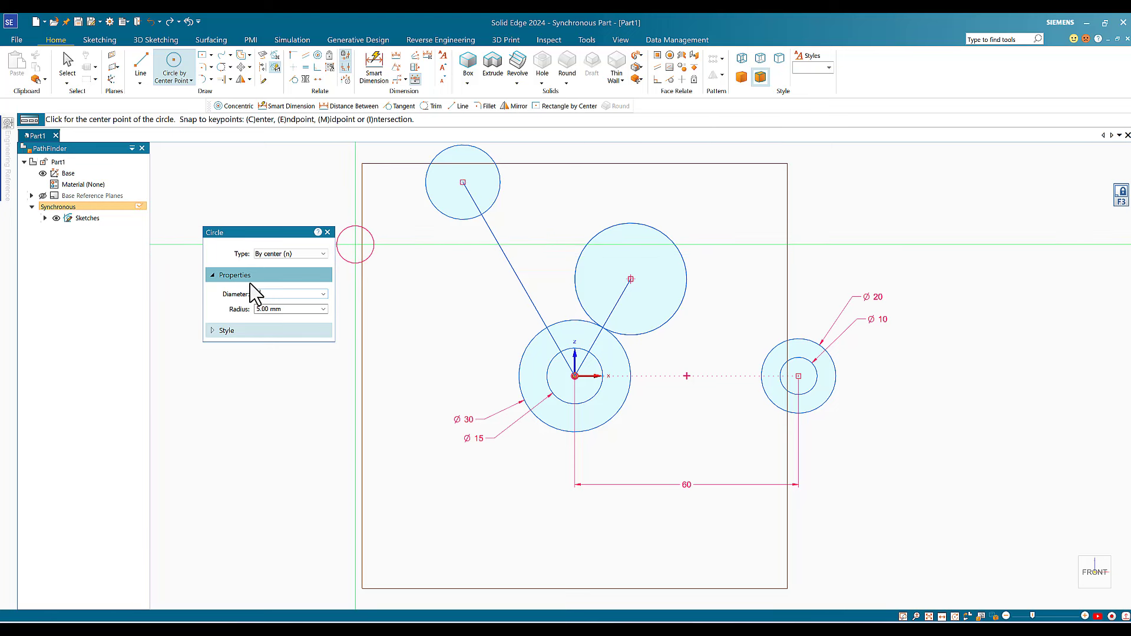
{"action": "key", "text": "Return"}
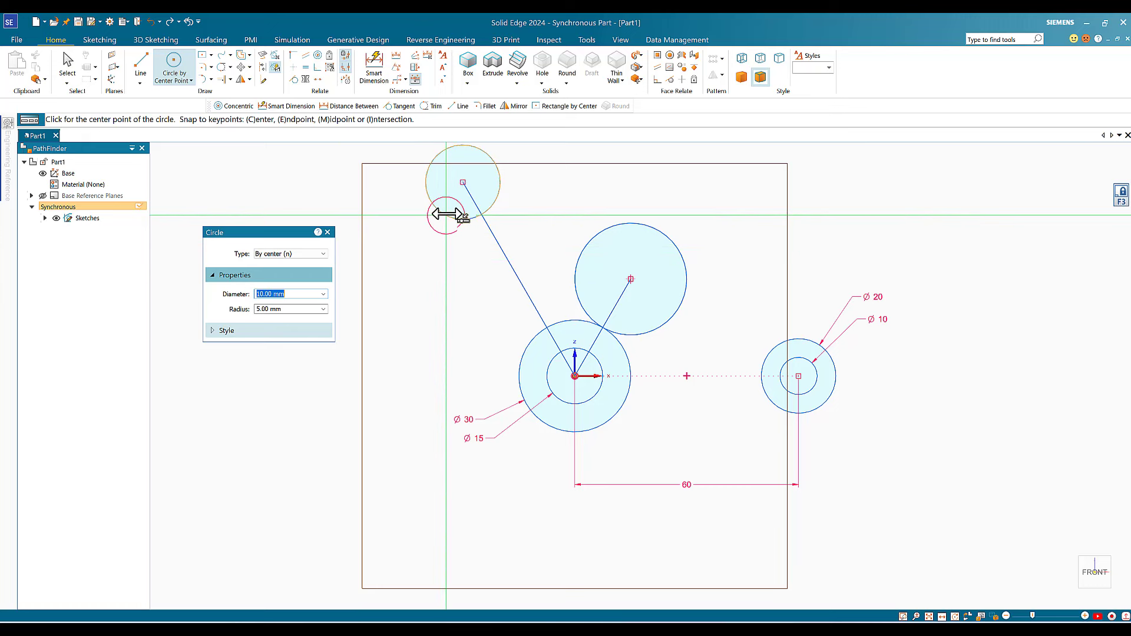
{"action": "left_click", "coordinate": [463, 182]}
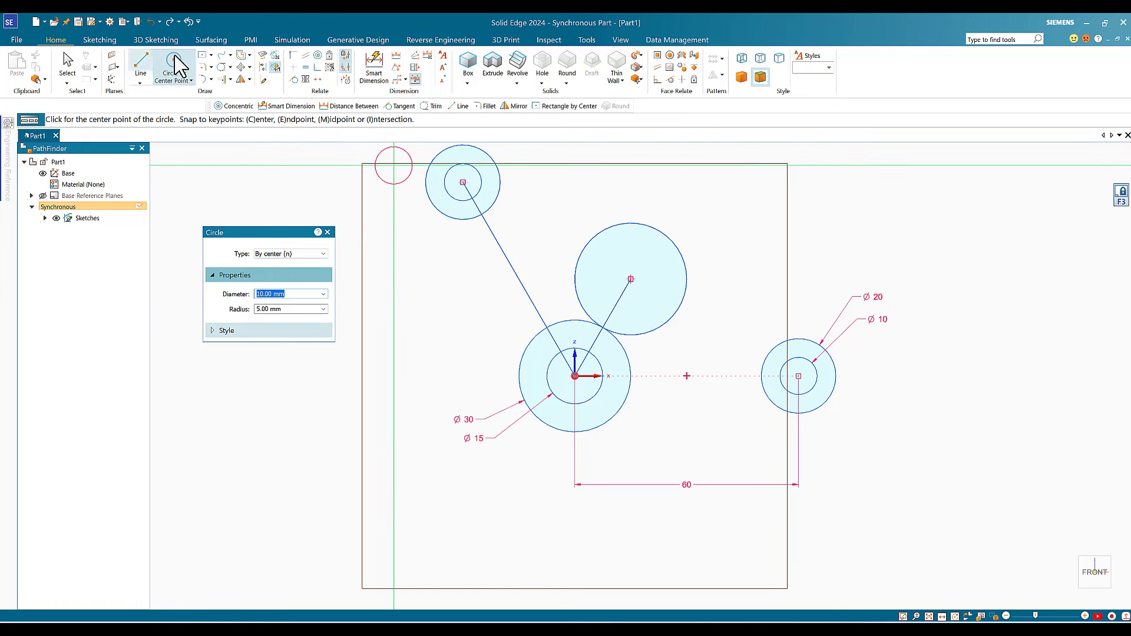
Apply Concentric relationships to the circle pair at the end of the 60 mm line and to the right-hand pair
{"action": "left_click", "coordinate": [317, 55]}
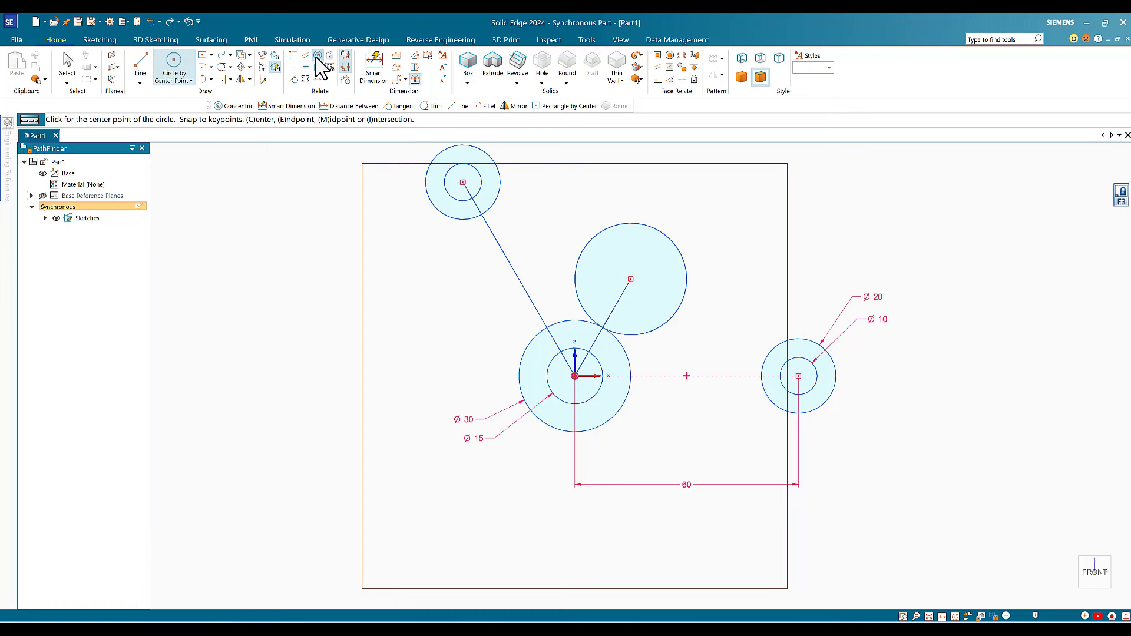
{"action": "left_click", "coordinate": [434, 157]}
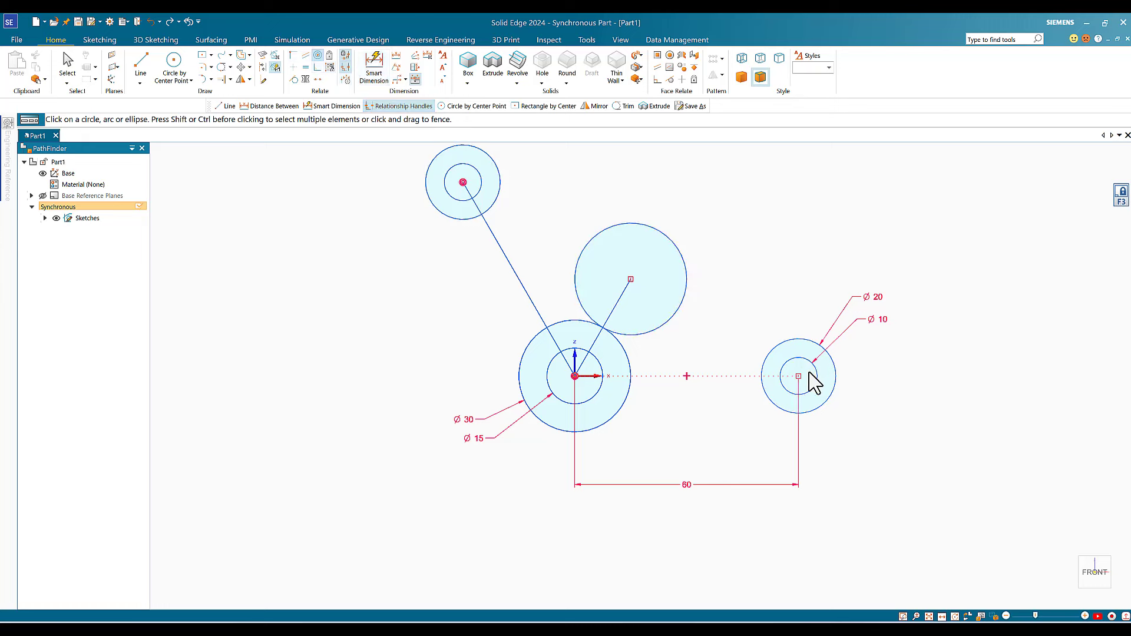
{"action": "left_click", "coordinate": [827, 369]}
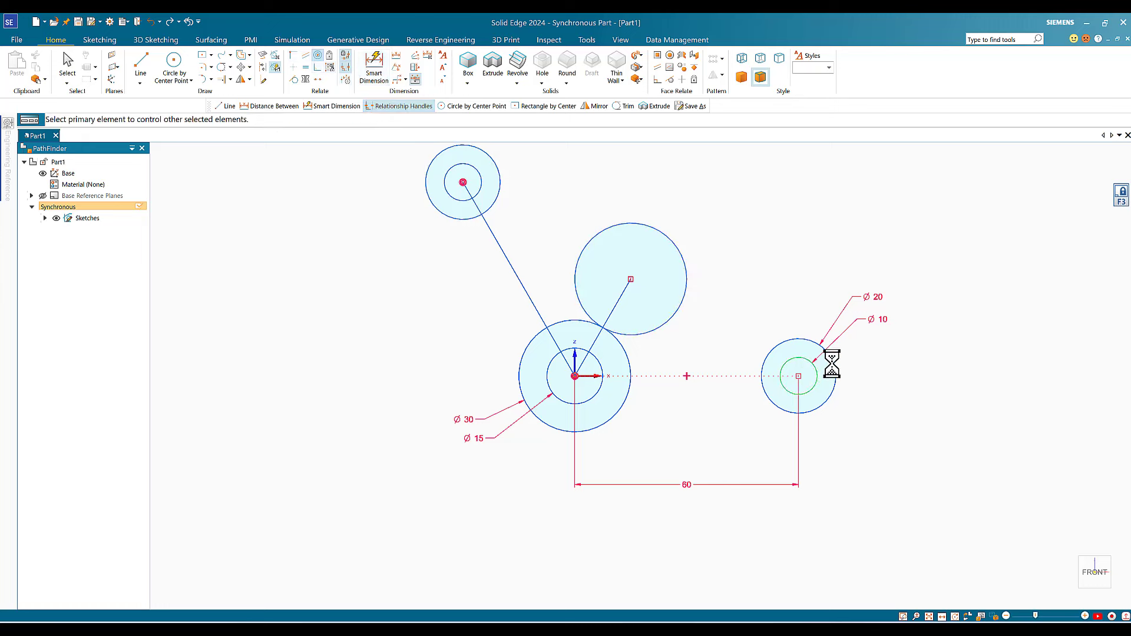
{"action": "left_click", "coordinate": [814, 380]}
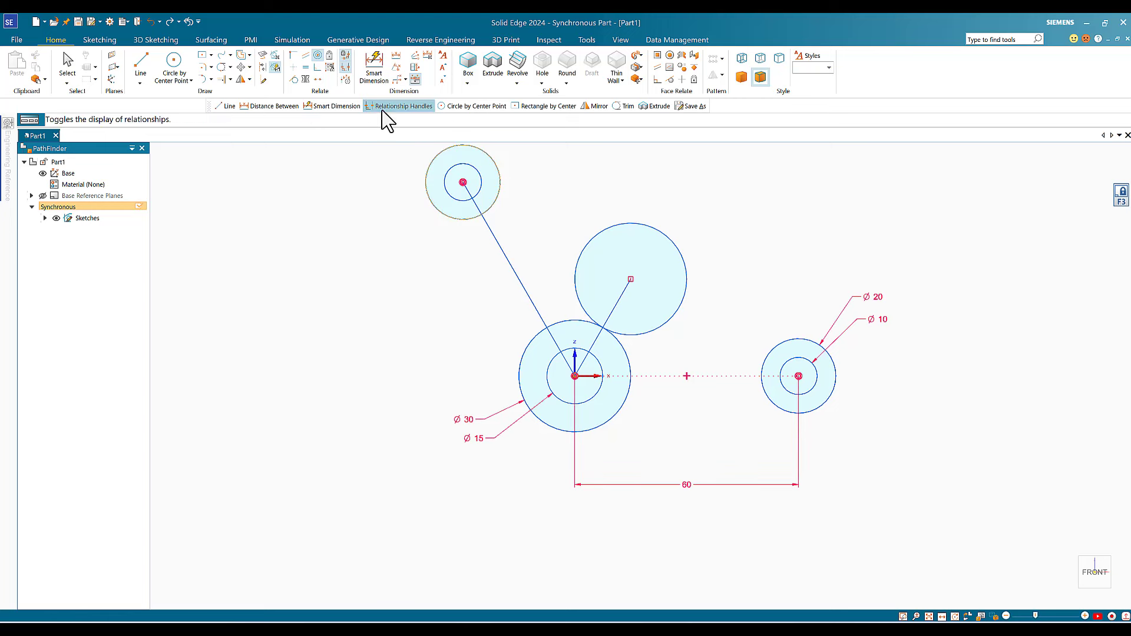
Dimension the diameters of the outer and inner circles at the end of the angled arm
{"action": "left_click", "coordinate": [375, 70]}
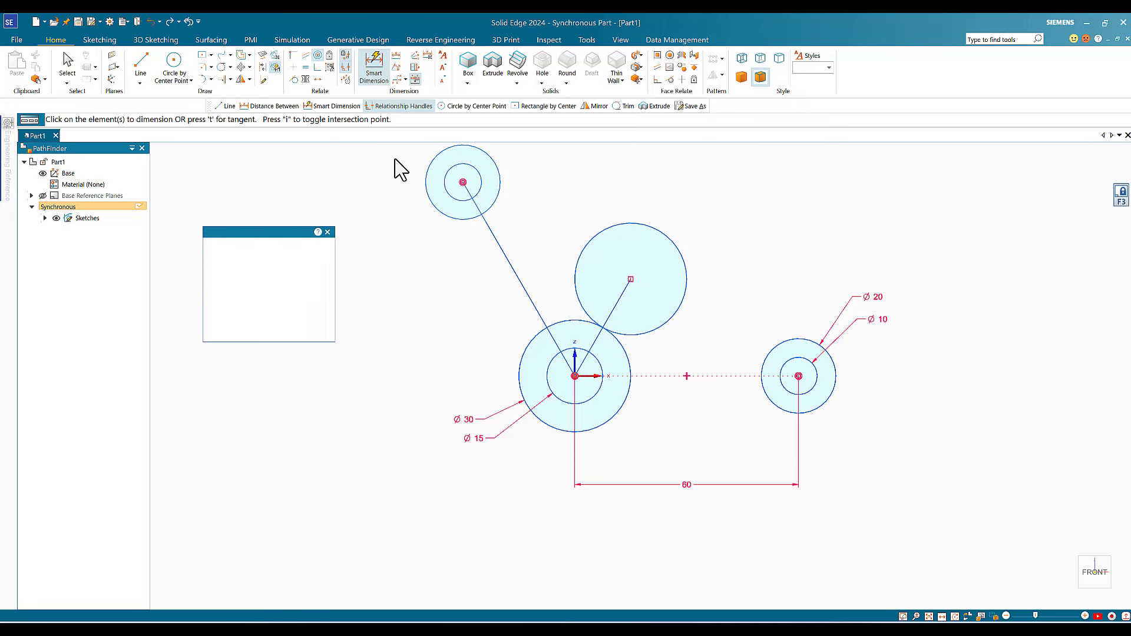
{"action": "left_click", "coordinate": [425, 175]}
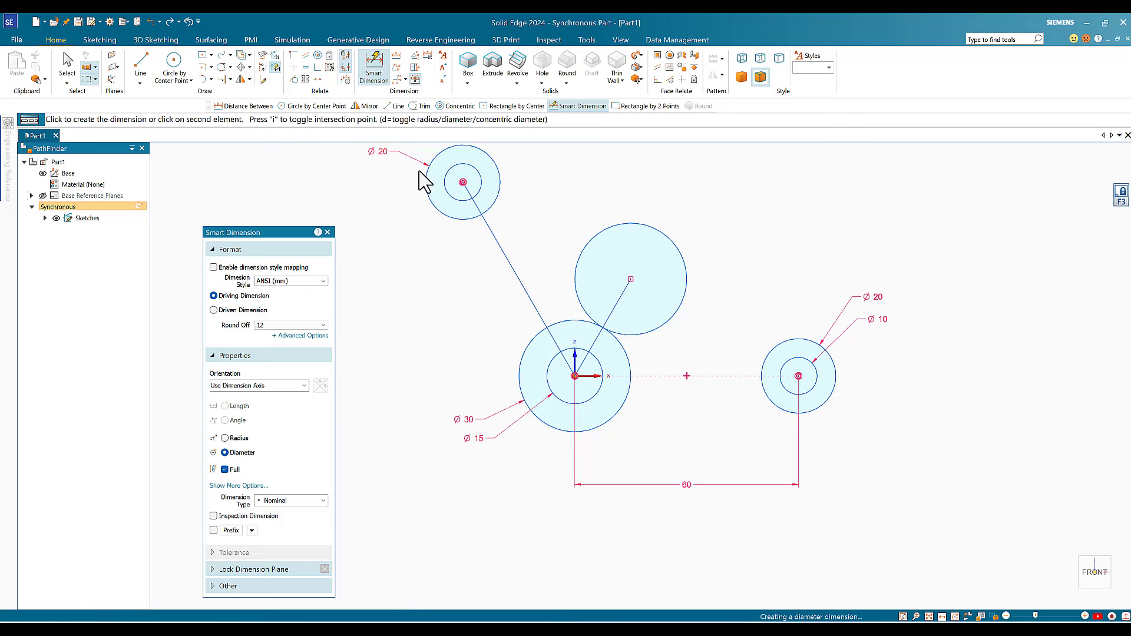
{"action": "left_click", "coordinate": [399, 160]}
{"action": "key", "text": "Return"}
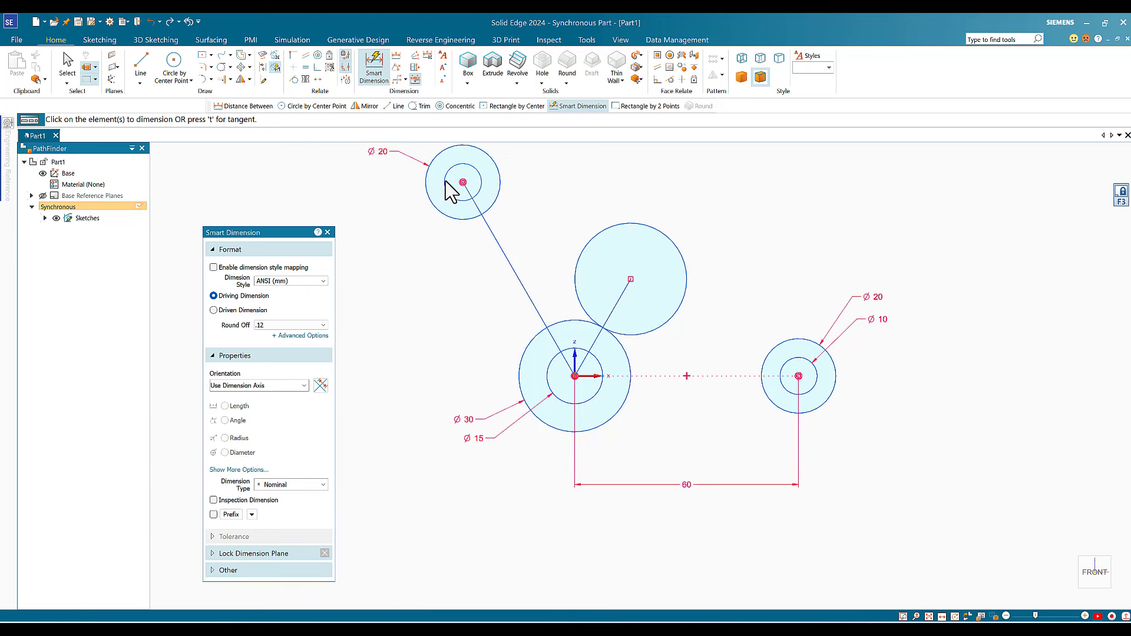
{"action": "left_click", "coordinate": [446, 182]}
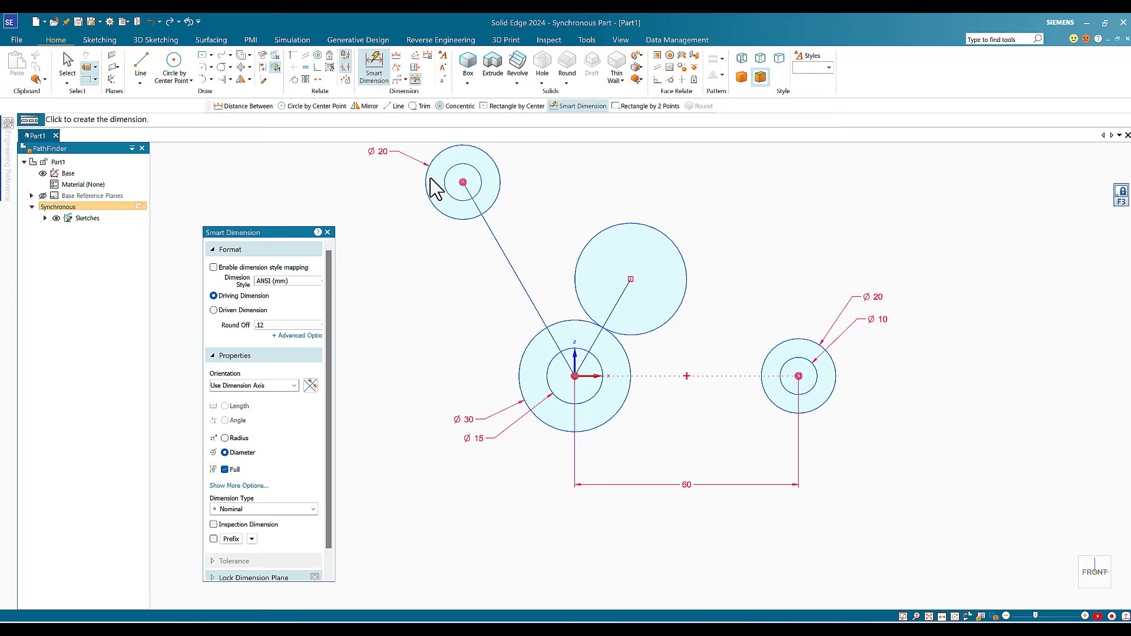
{"action": "left_click", "coordinate": [396, 176]}
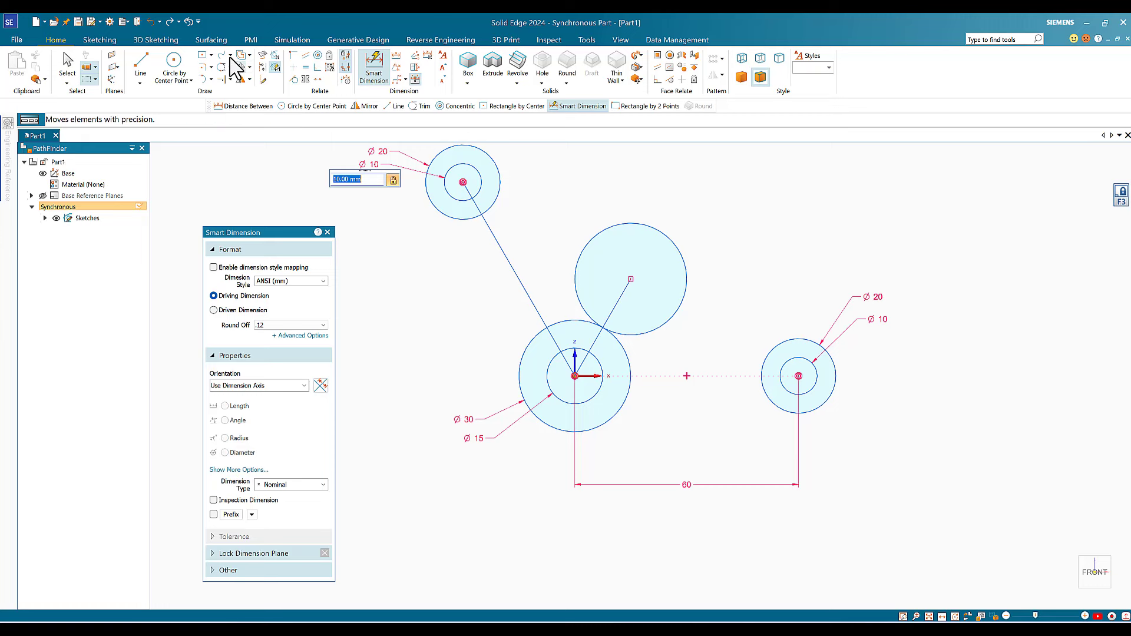
Check the Lab 5 drawing and draw the angled arm's outer edge as a line tangent to its end circle and the larger origin circle
{"action": "left_click", "coordinate": [145, 66]}
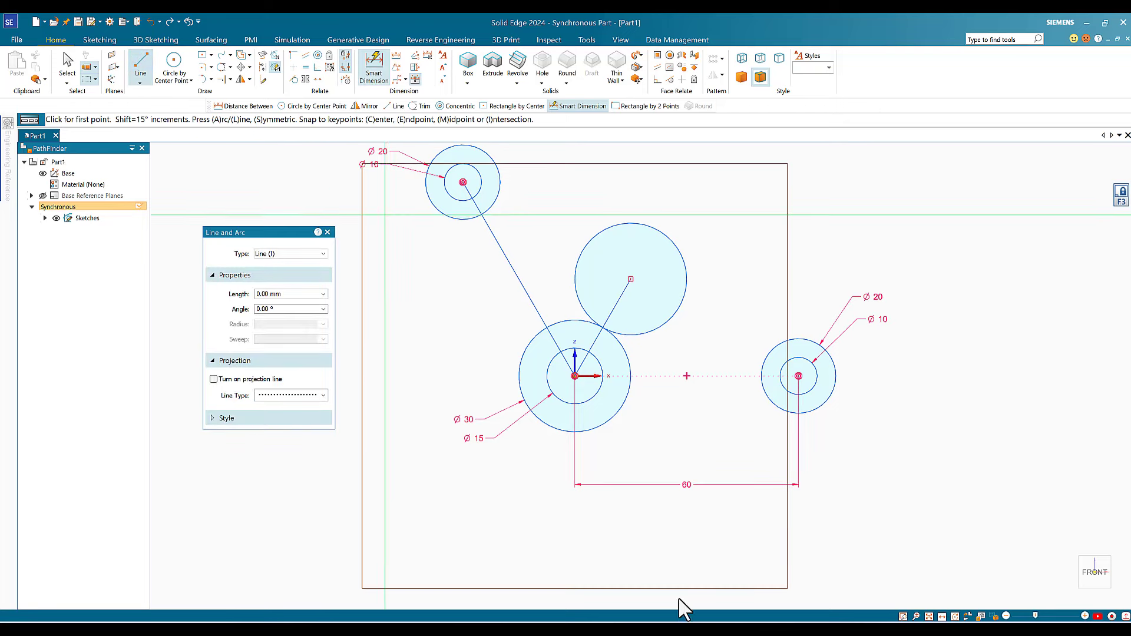
{"action": "key", "text": "alt+Tab"}
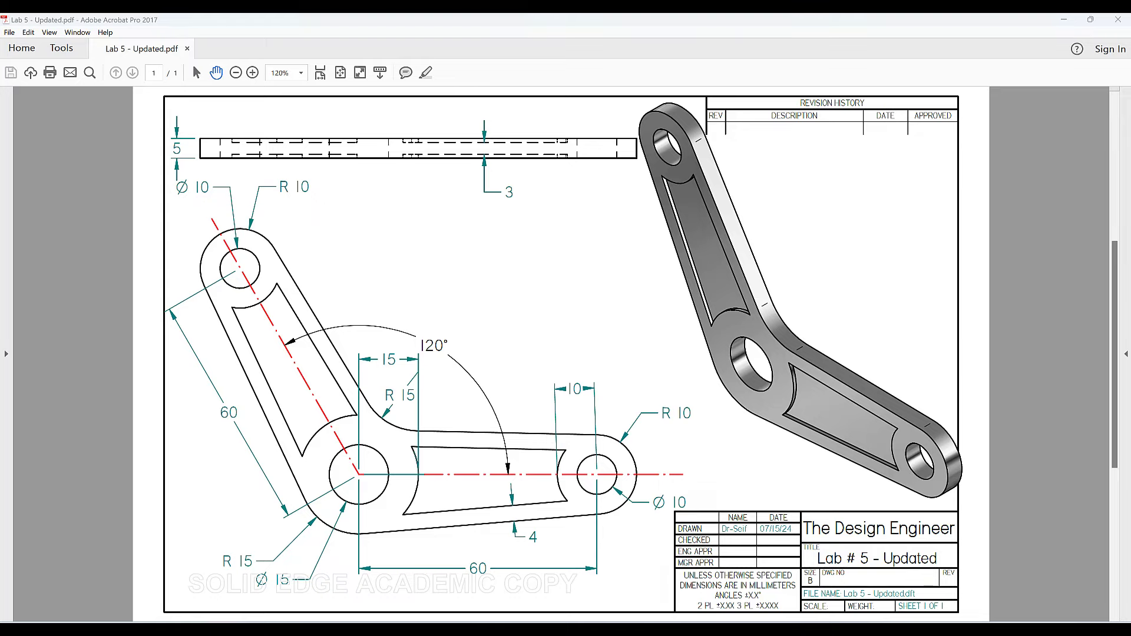
{"action": "key", "text": "alt+Tab"}
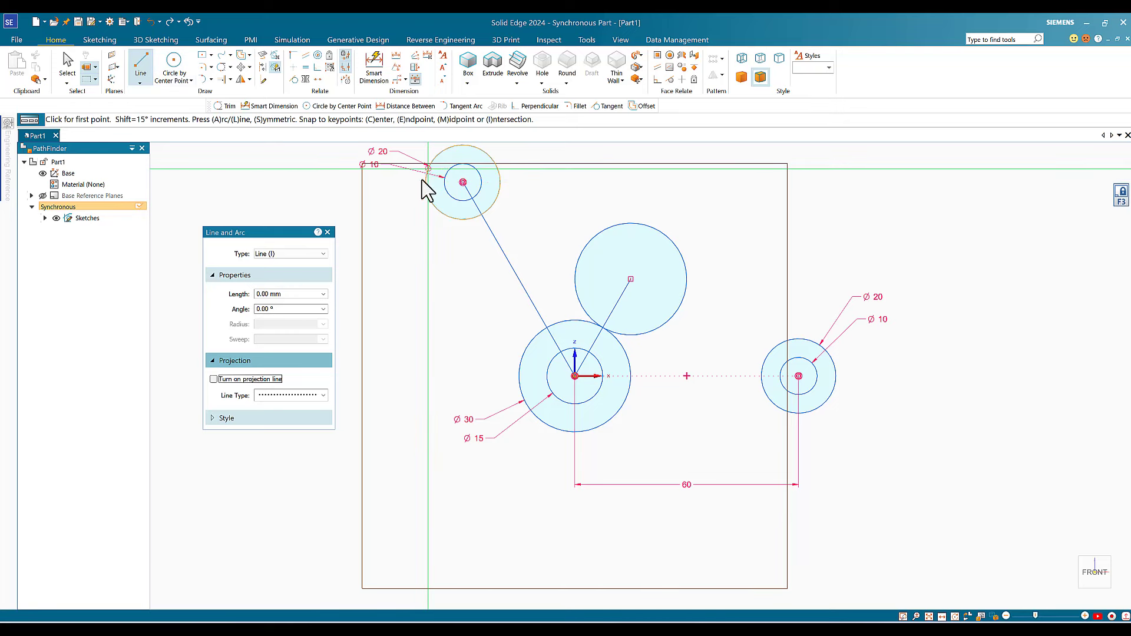
{"action": "left_click", "coordinate": [422, 180]}
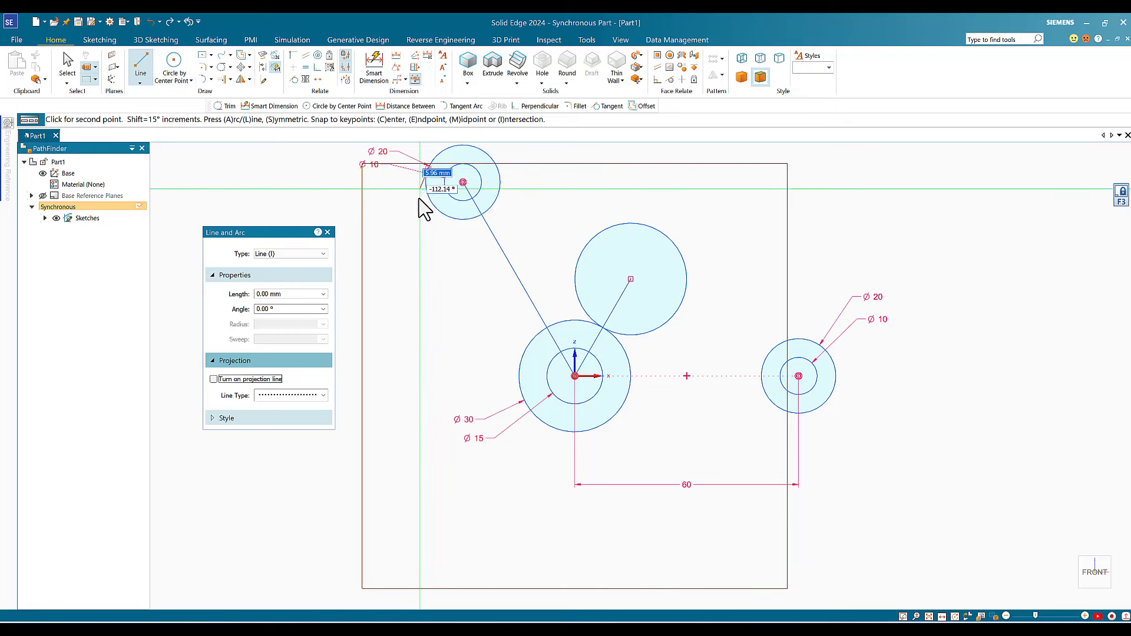
{"action": "left_click", "coordinate": [527, 406]}
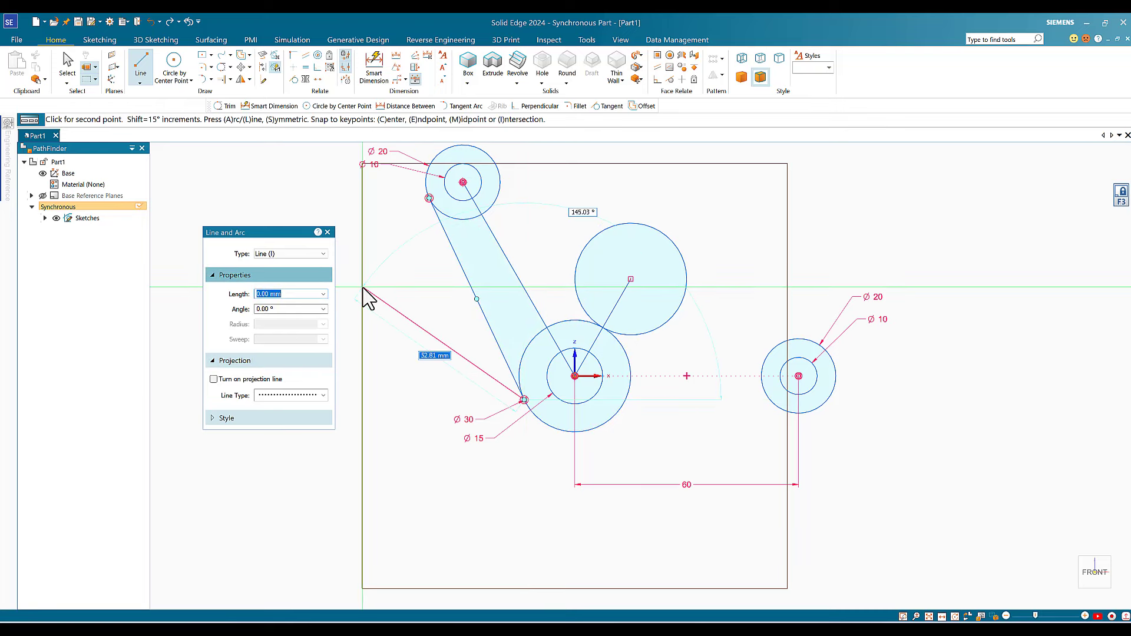
{"action": "right_click", "coordinate": [417, 308]}
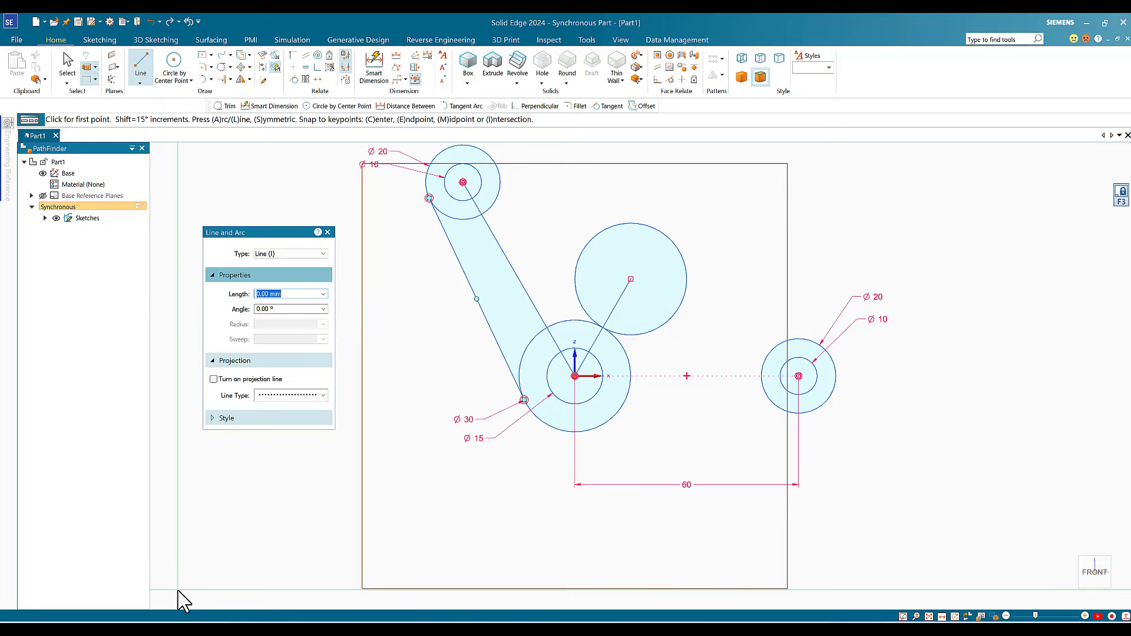
{"action": "key", "text": "Escape"}
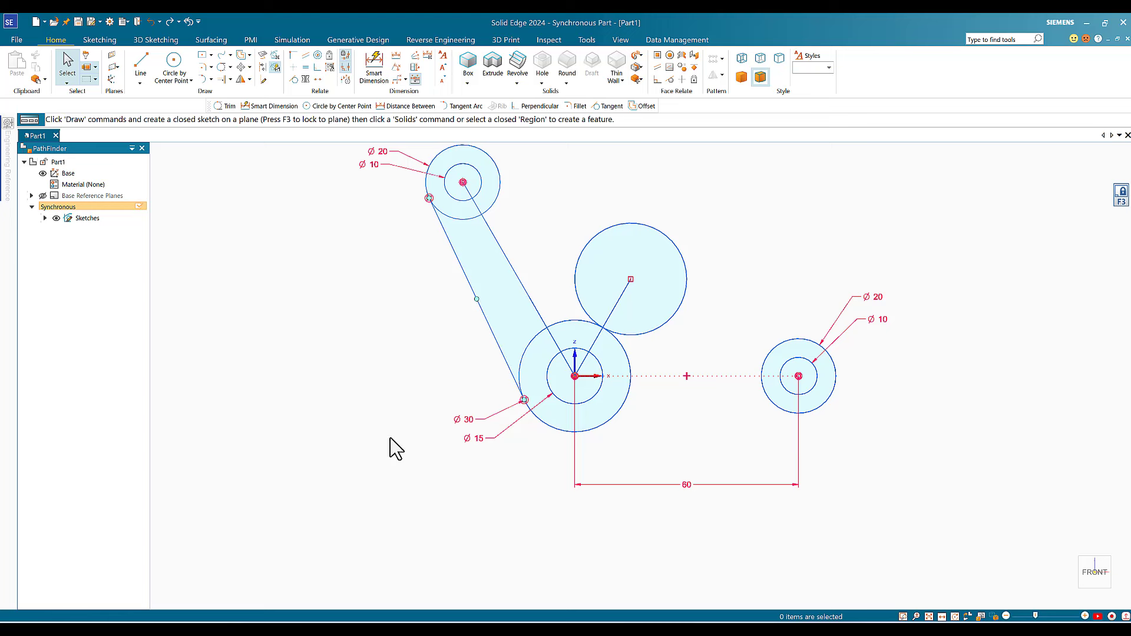
Draw the horizontal arm's lower edge as a line tangent to the undersides of its outer end circle and the larger origin circle
{"action": "left_click", "coordinate": [140, 62]}
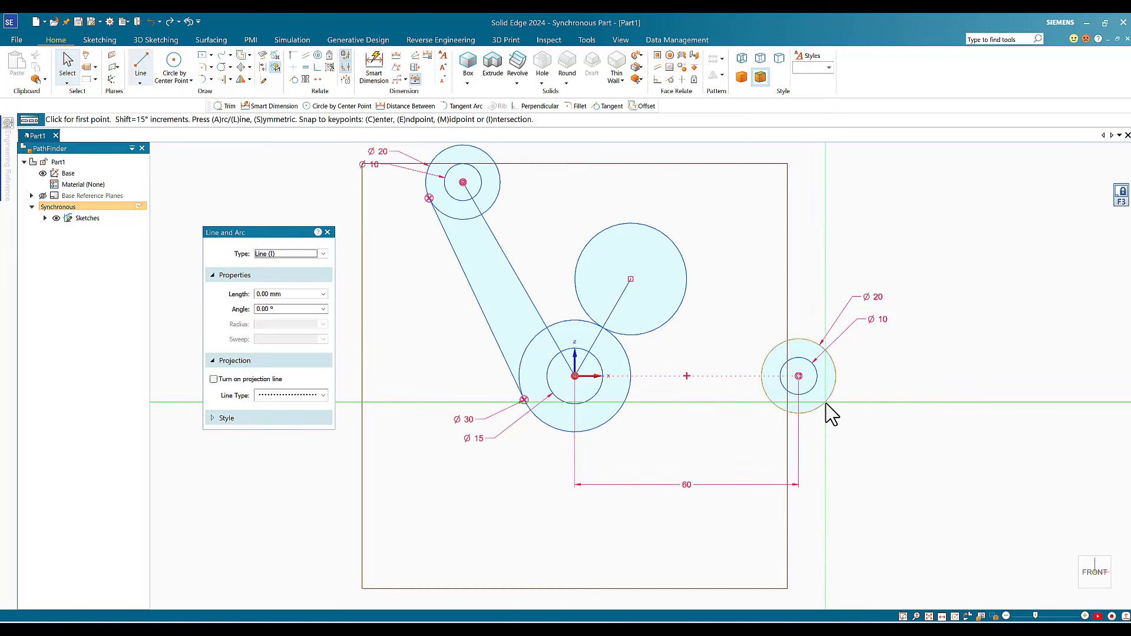
{"action": "left_click", "coordinate": [801, 413]}
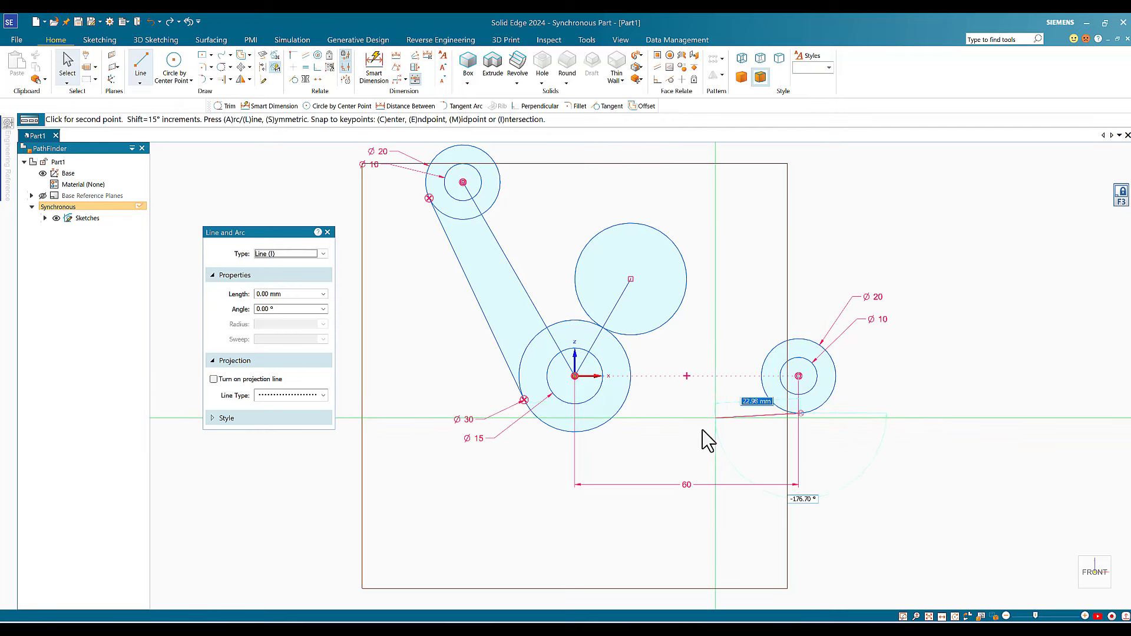
{"action": "left_click", "coordinate": [569, 435]}
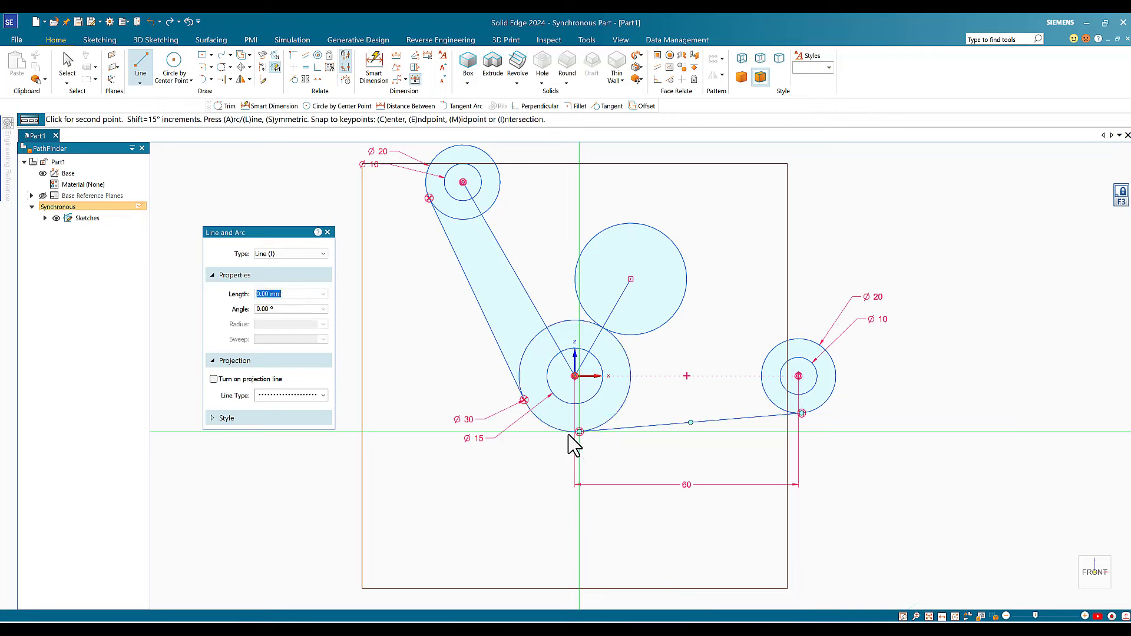
{"action": "right_click", "coordinate": [530, 469]}
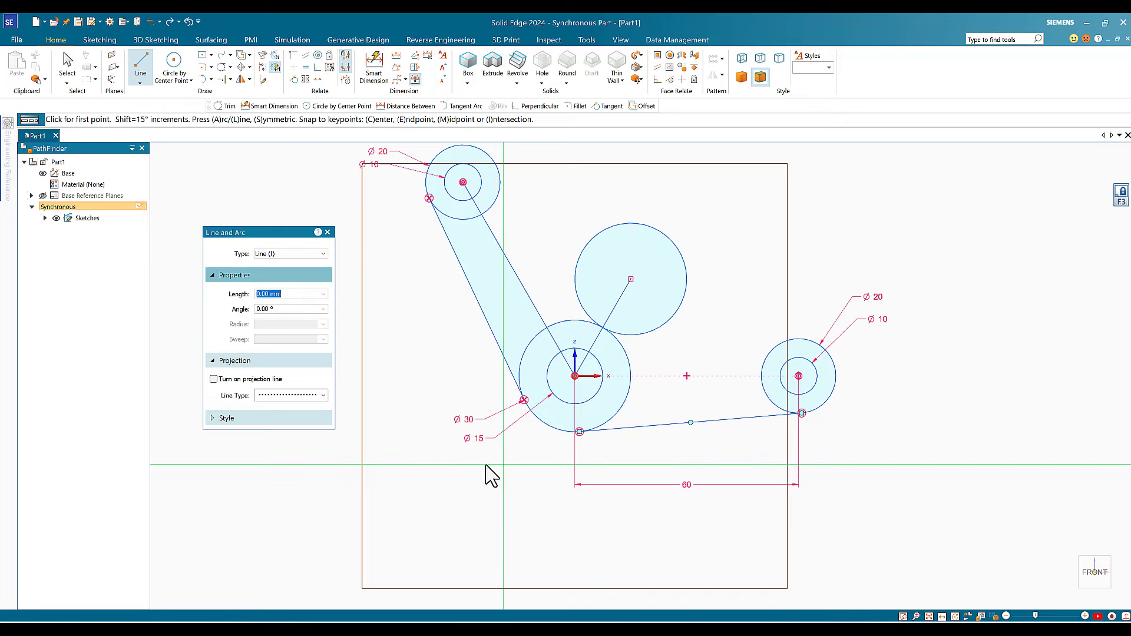
{"action": "key", "text": "Escape"}
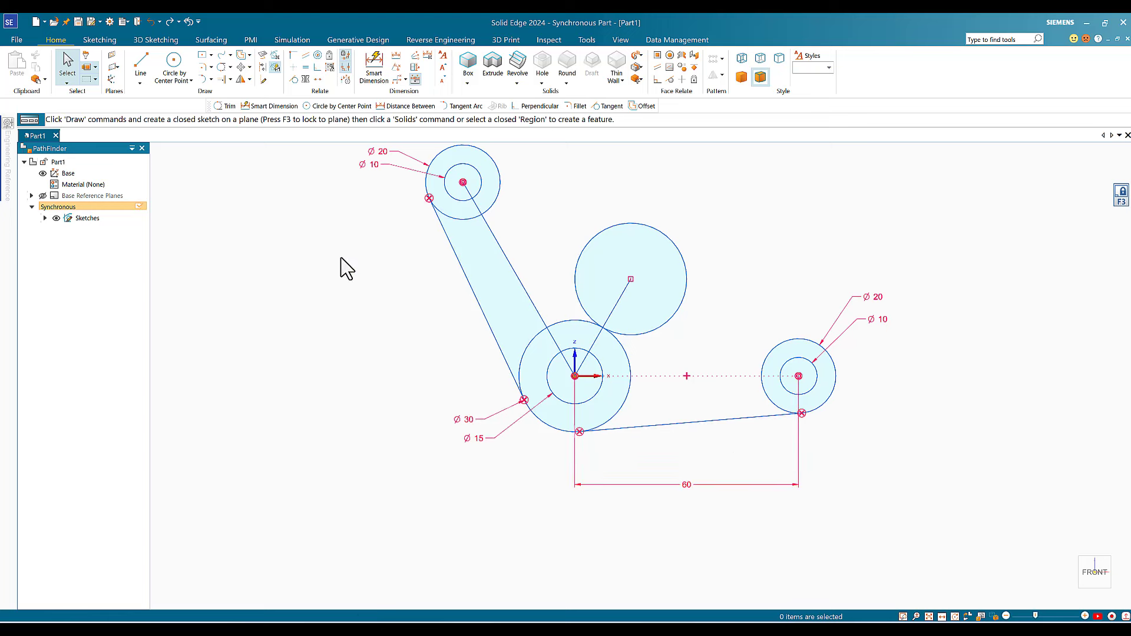
Draw the angled arm's inner edge as a line tangent to its outer end circle and the separate circle between the arms
{"action": "left_click", "coordinate": [147, 64]}
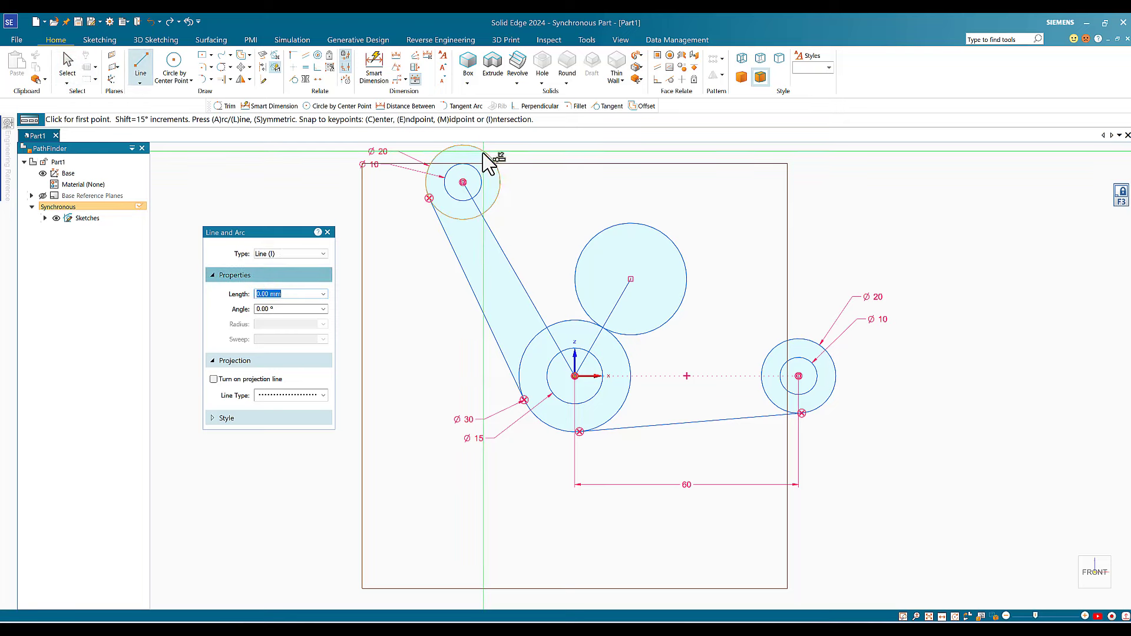
{"action": "left_click", "coordinate": [498, 170]}
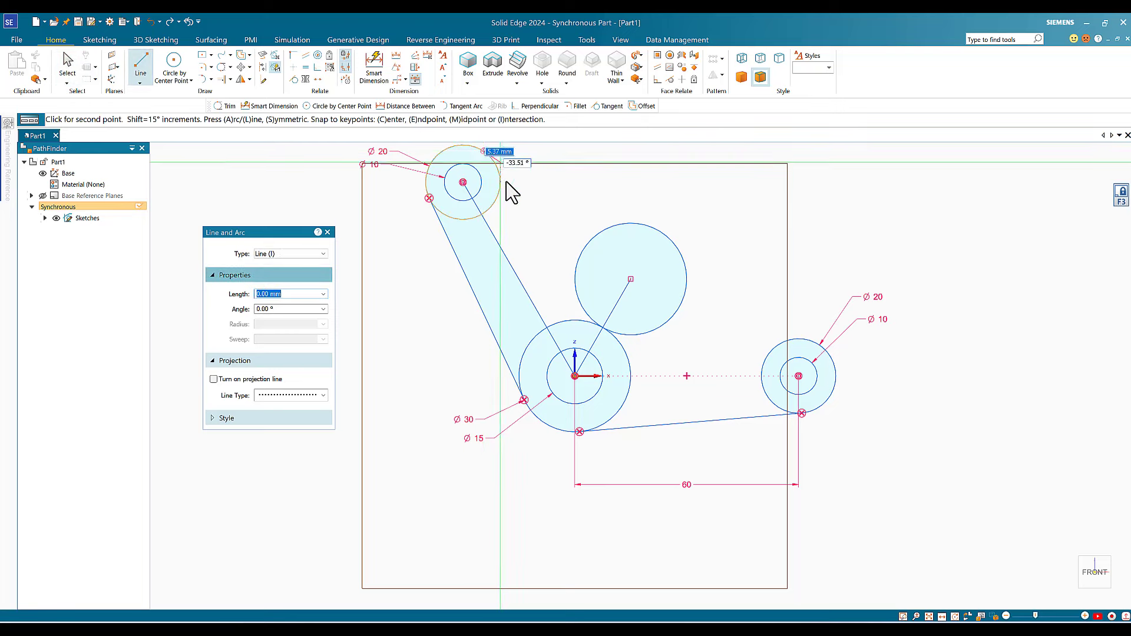
{"action": "left_click", "coordinate": [585, 317]}
{"action": "right_click", "coordinate": [589, 208]}
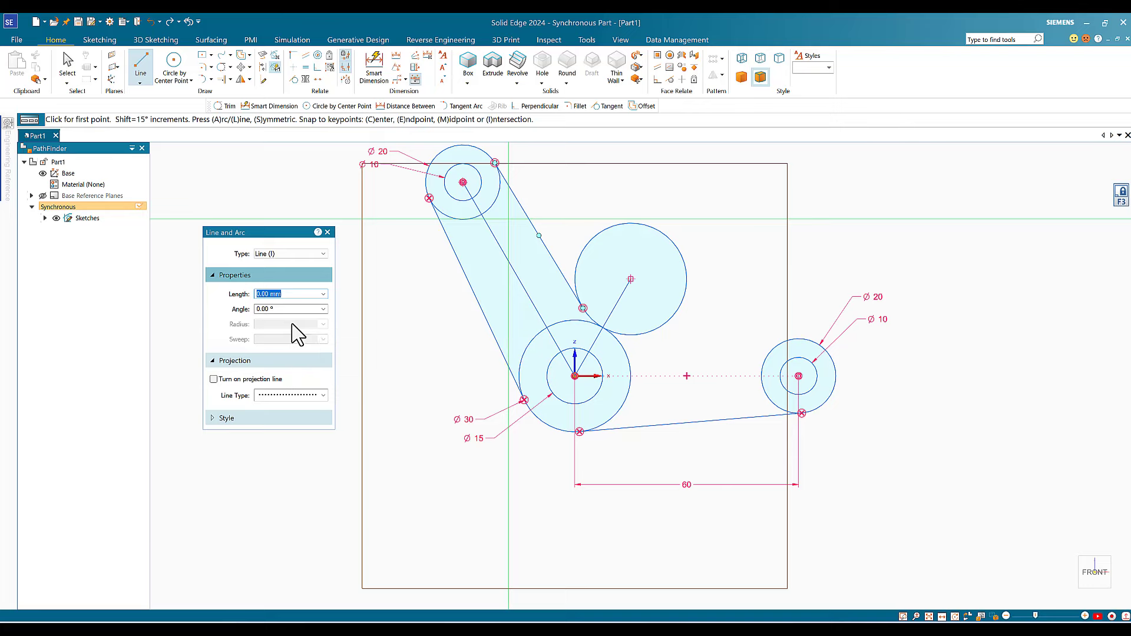
{"action": "key", "text": "Escape"}
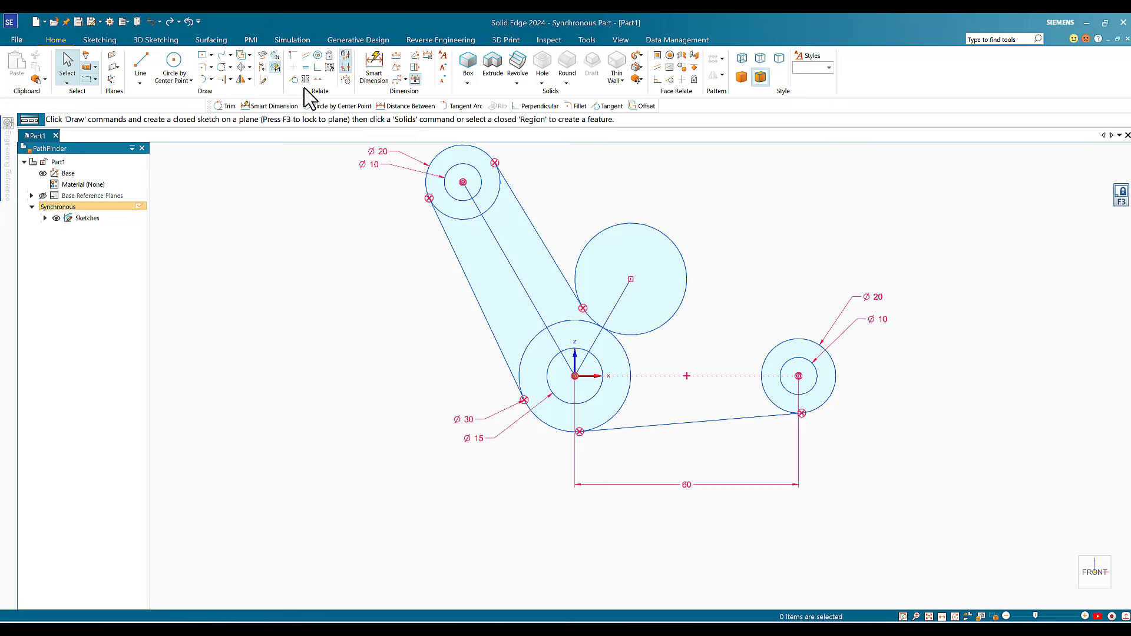
Draw the horizontal arm's upper edge as a line tangent to its outer end circle and the underside of the circle between the arms
{"action": "left_click", "coordinate": [147, 69]}
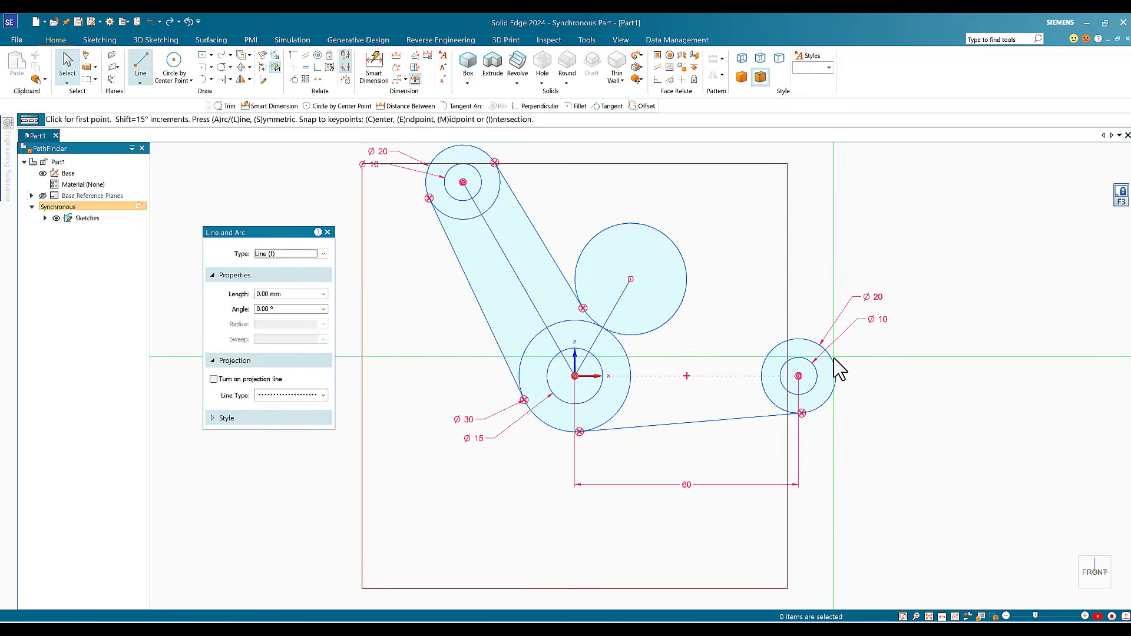
{"action": "left_click", "coordinate": [813, 328]}
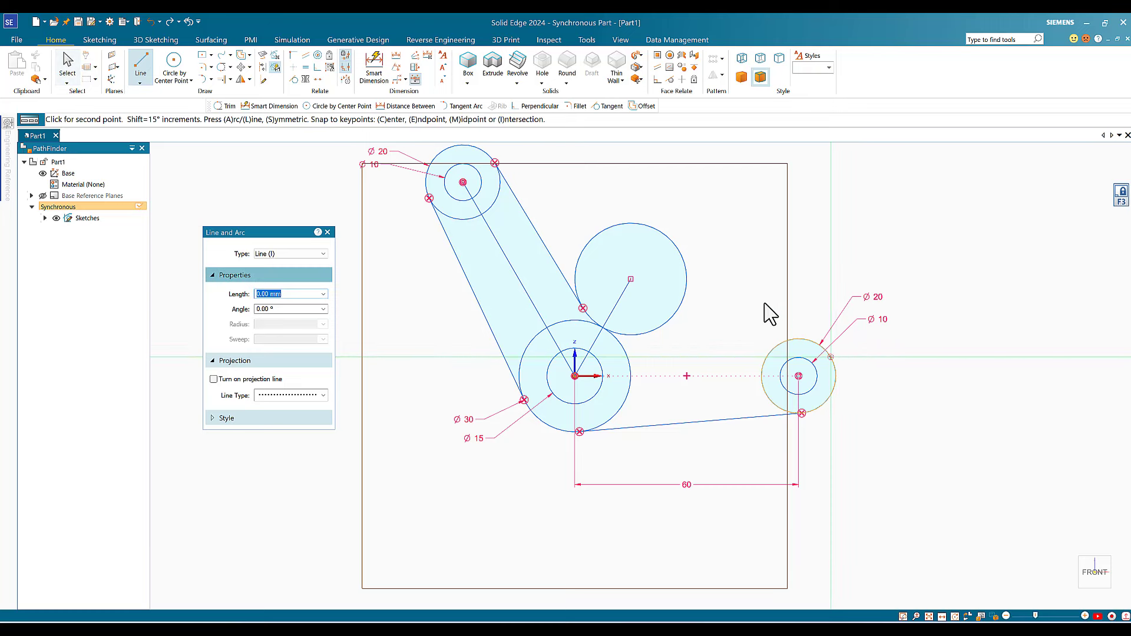
{"action": "left_click", "coordinate": [629, 336]}
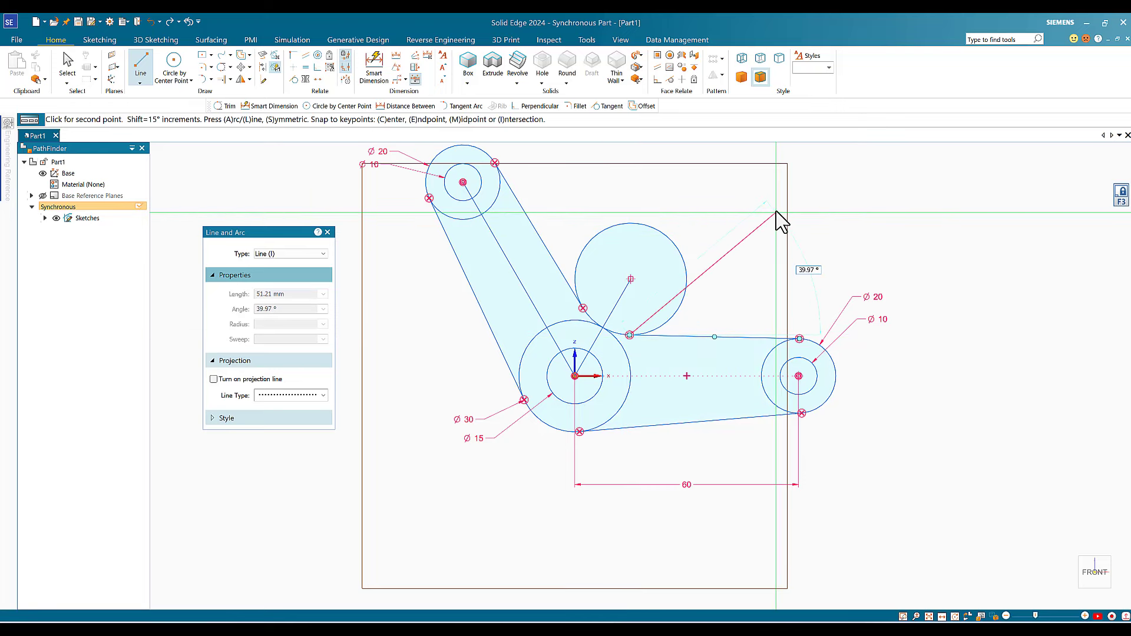
{"action": "right_click", "coordinate": [813, 207]}
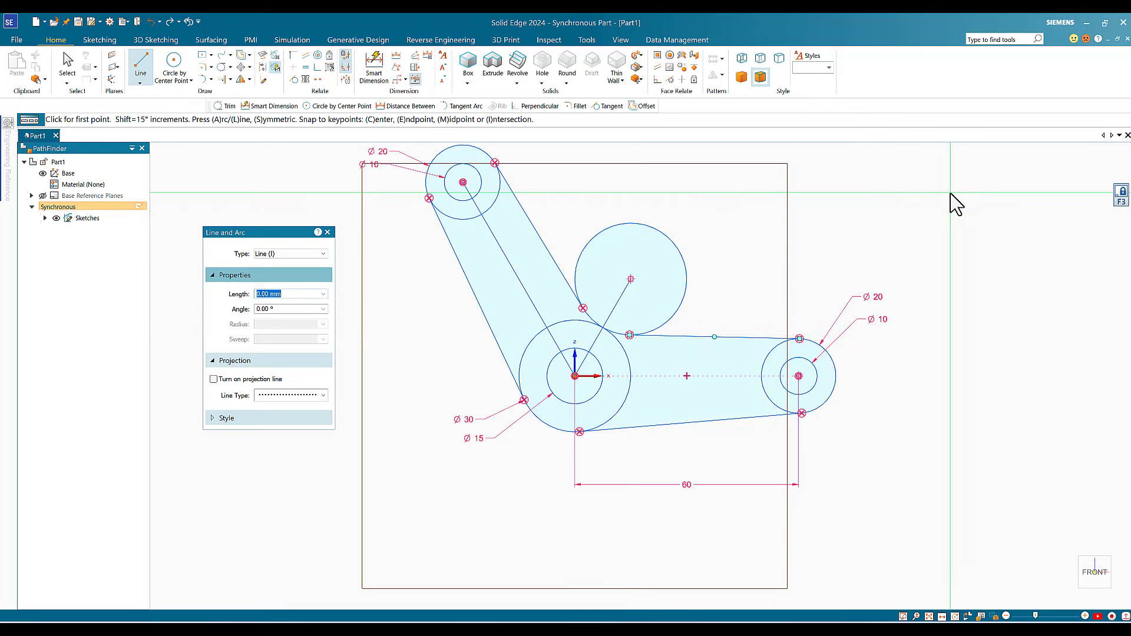
{"action": "key", "text": "Escape"}
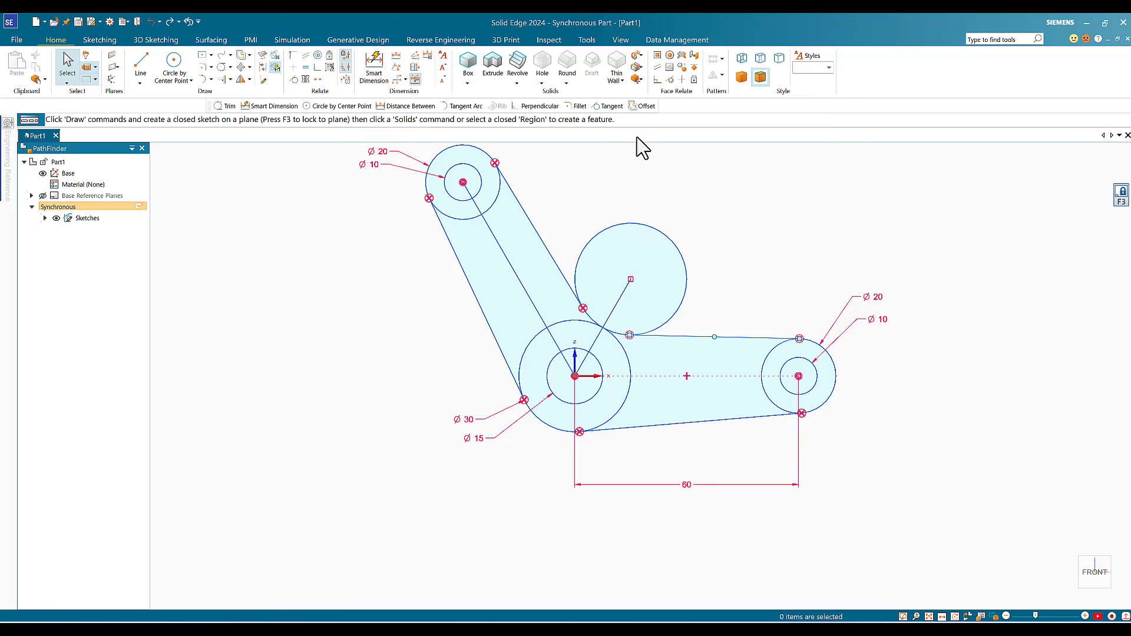
Dimension the diameter of the circle between the two arms
{"action": "left_click", "coordinate": [373, 65]}
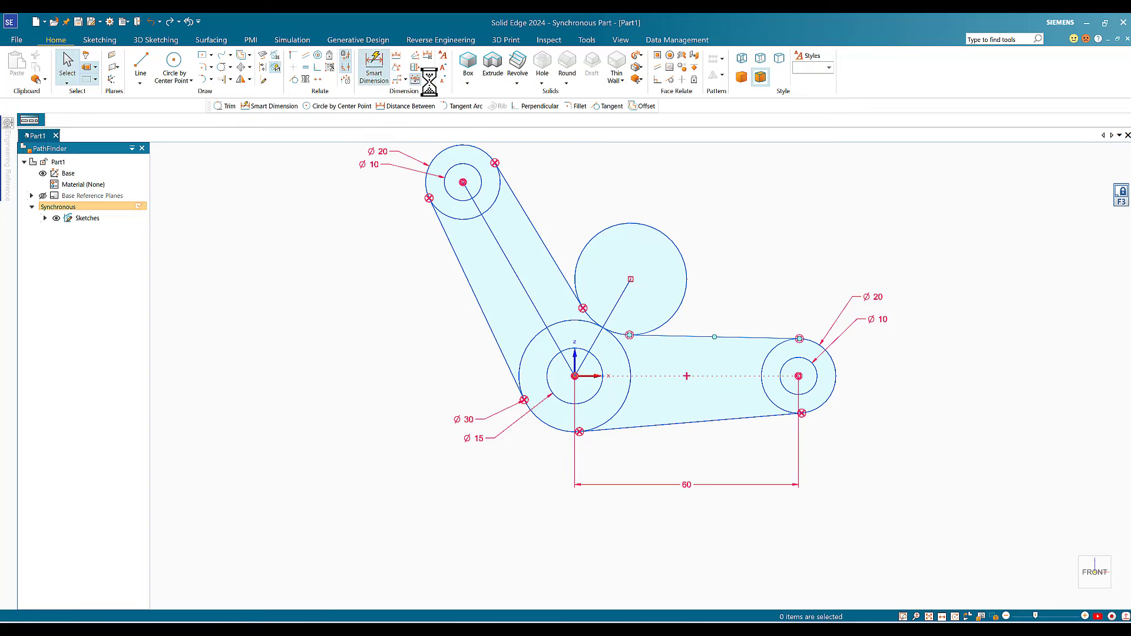
{"action": "left_click", "coordinate": [651, 226]}
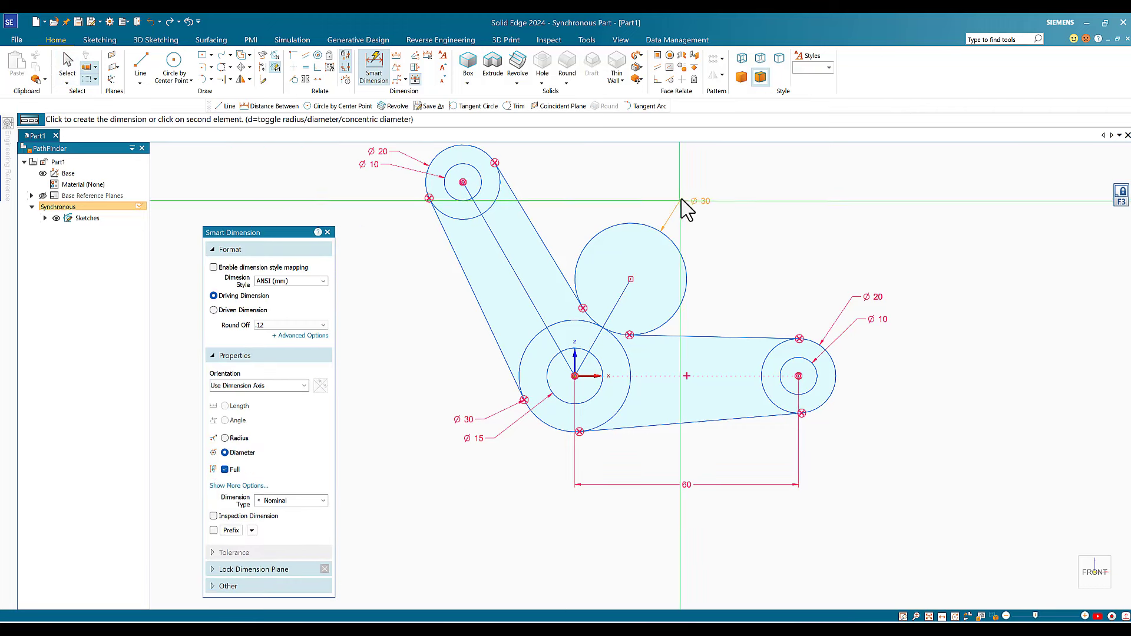
{"action": "left_click", "coordinate": [658, 198]}
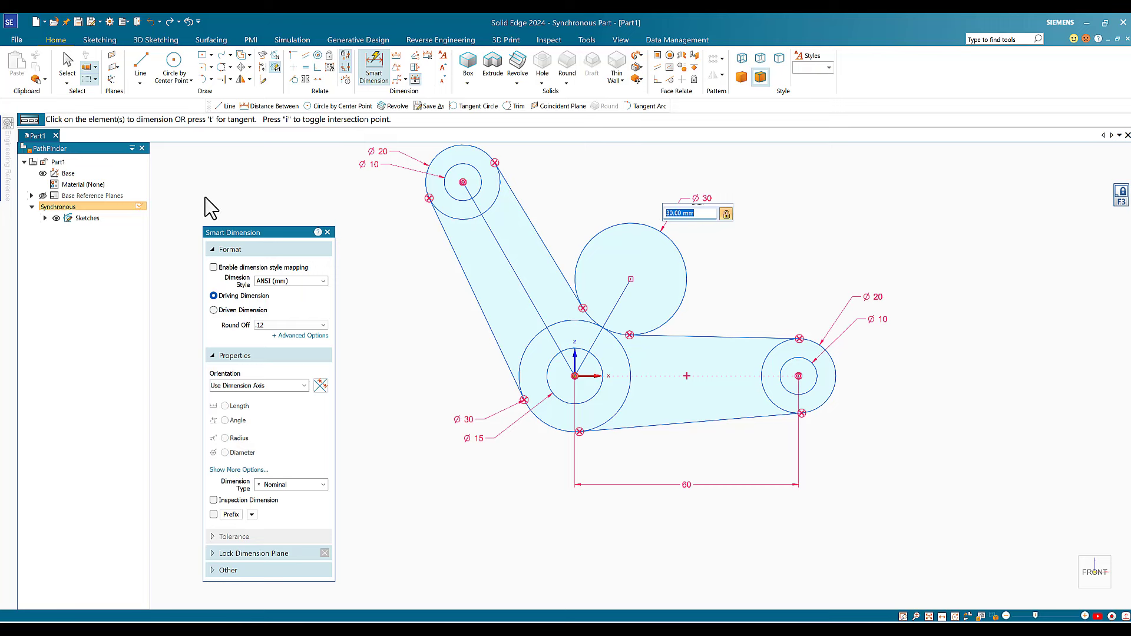
{"action": "left_click", "coordinate": [66, 61]}
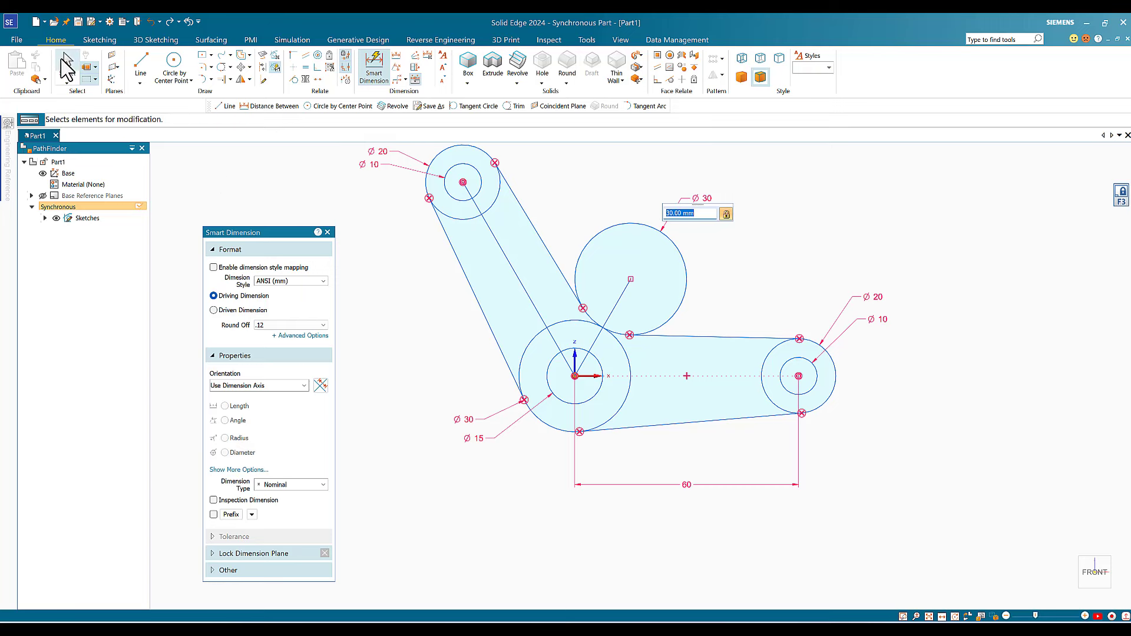
Delete the angled arm's centre line and the line from the origin to the centre of the circle between the arms
{"action": "left_click", "coordinate": [66, 59]}
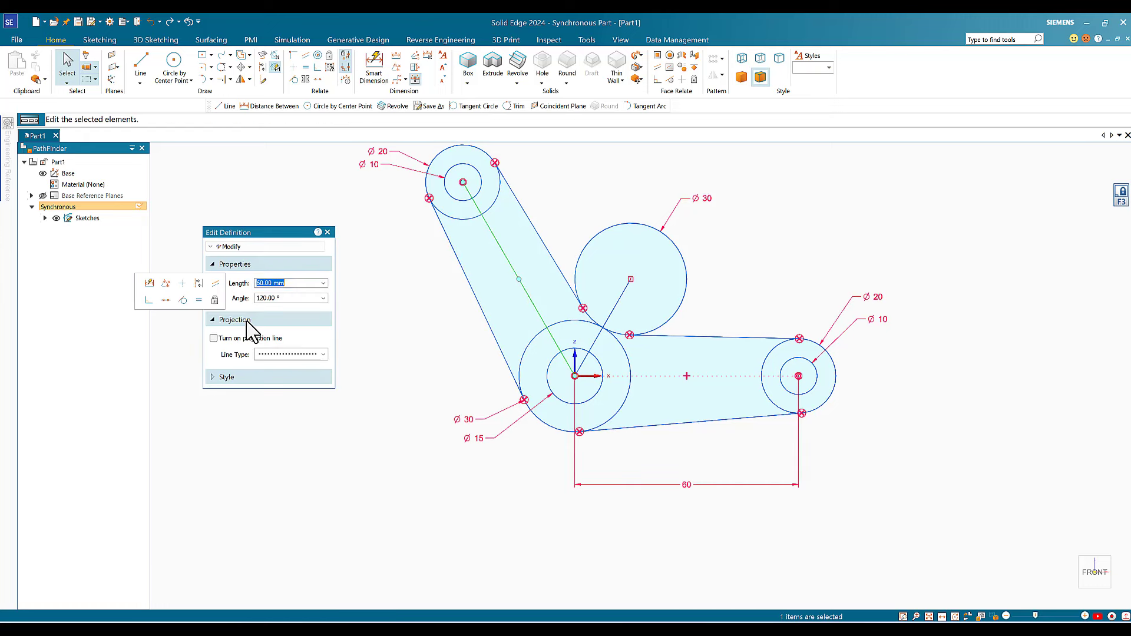
{"action": "key", "text": "Delete"}
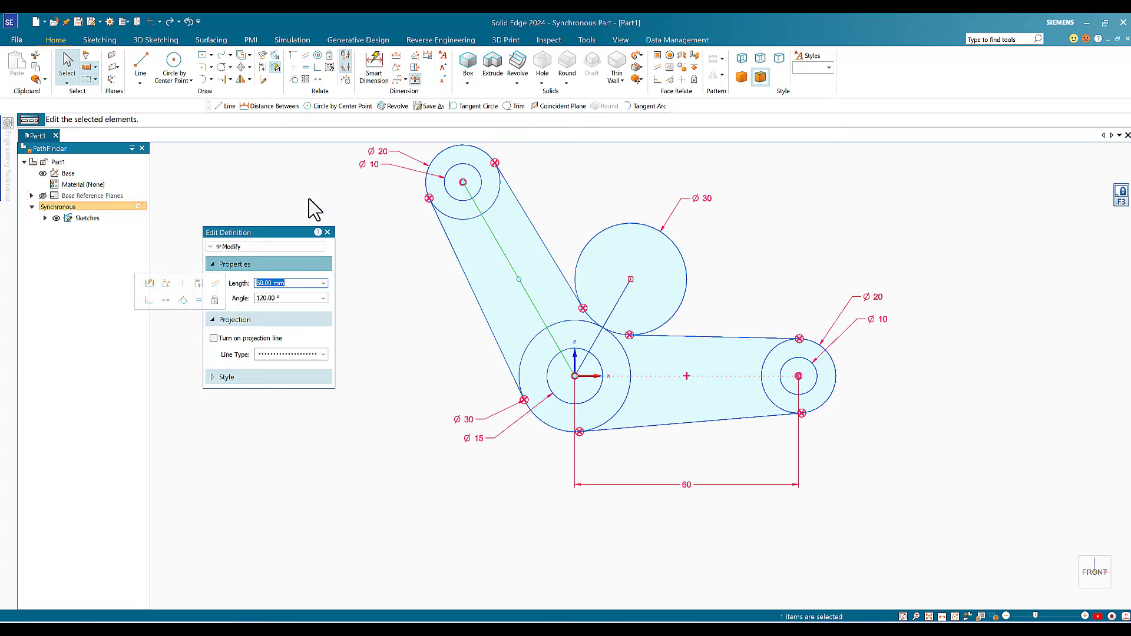
{"action": "key", "text": "Escape"}
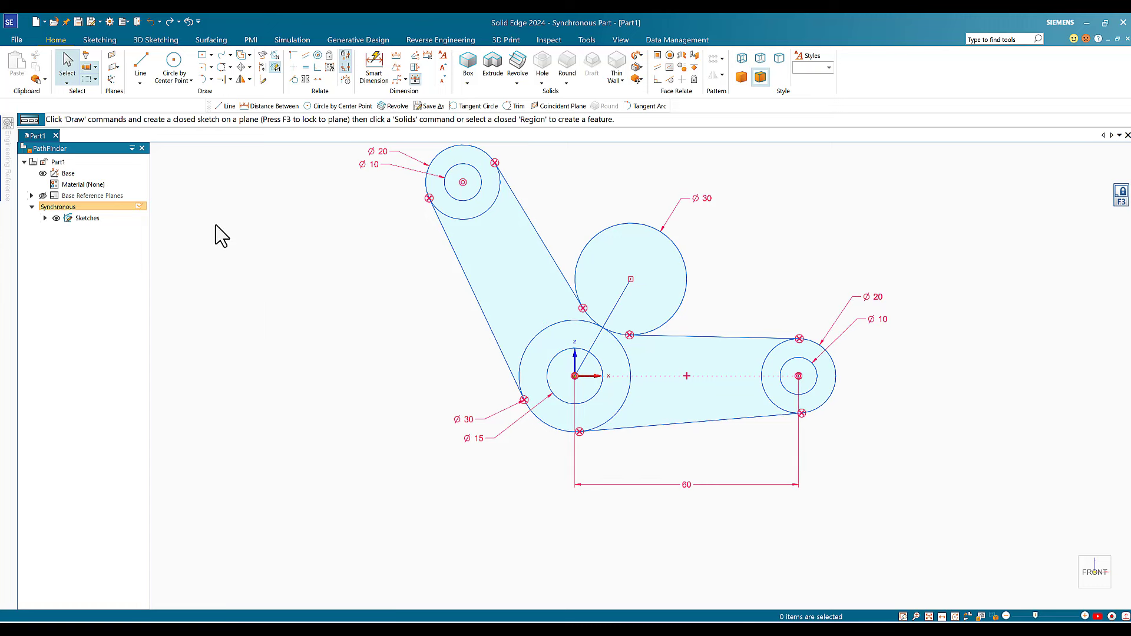
{"action": "left_click", "coordinate": [614, 310]}
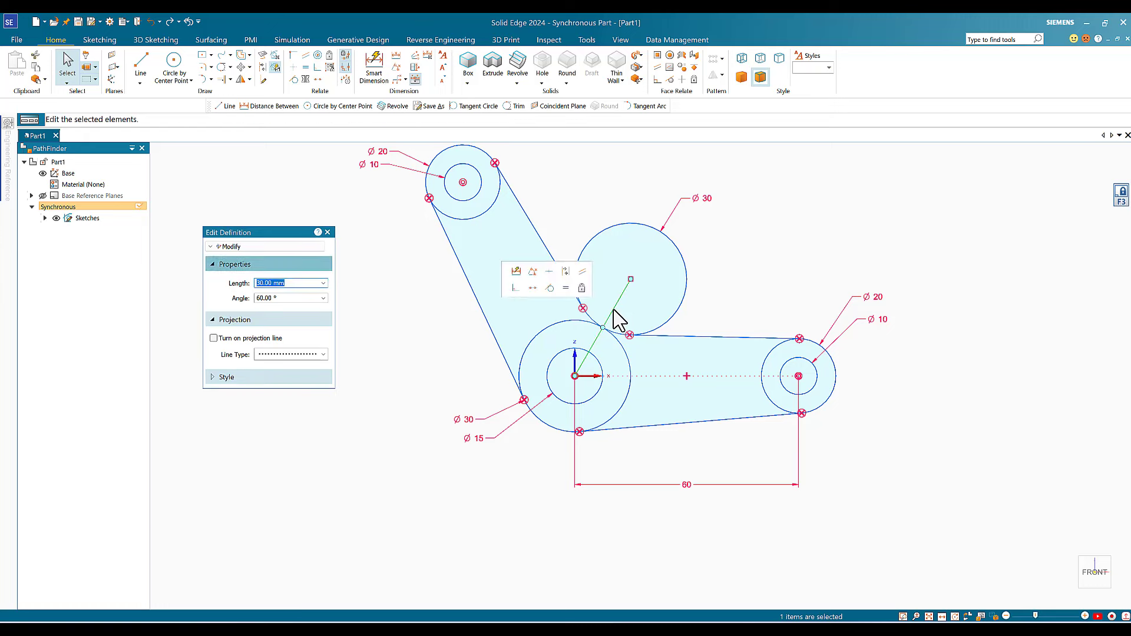
{"action": "key", "text": "Escape"}
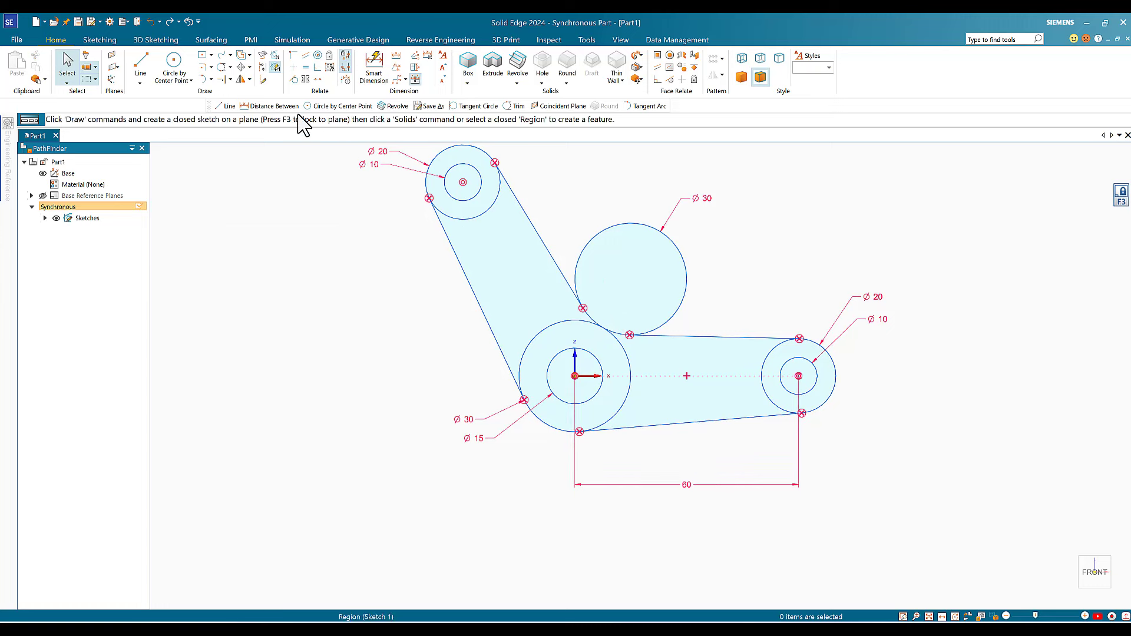
Trim away the upper part of the circle between the arms, keeping only the arc that joins the two inner arm edges
{"action": "left_click", "coordinate": [222, 68]}
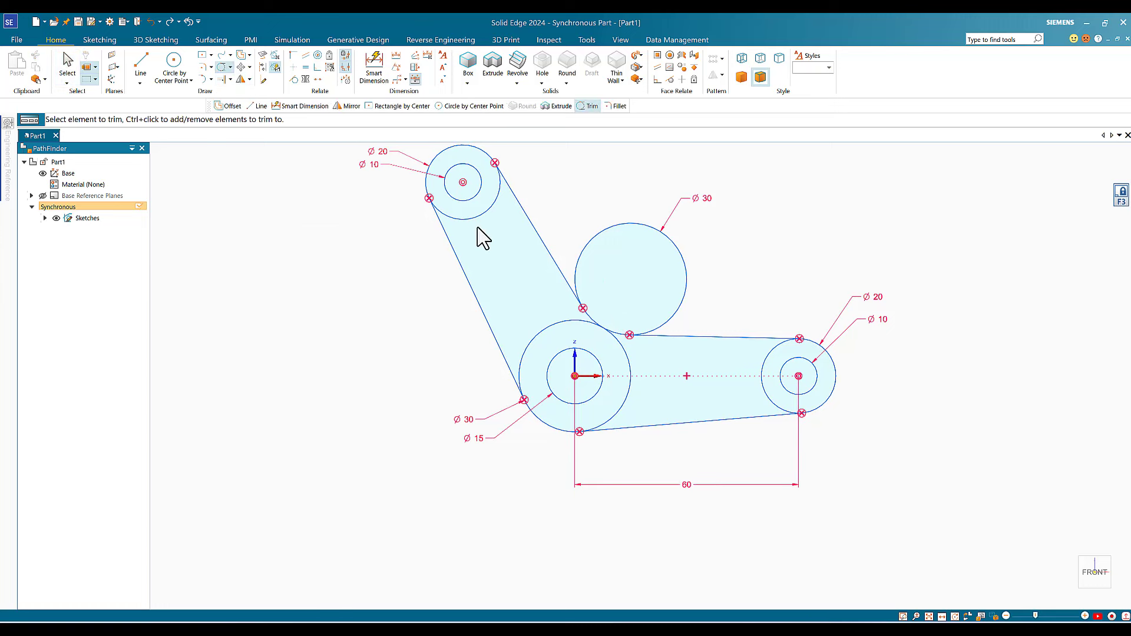
{"action": "left_click_drag", "start_coordinate": [580, 210], "coordinate": [627, 261]}
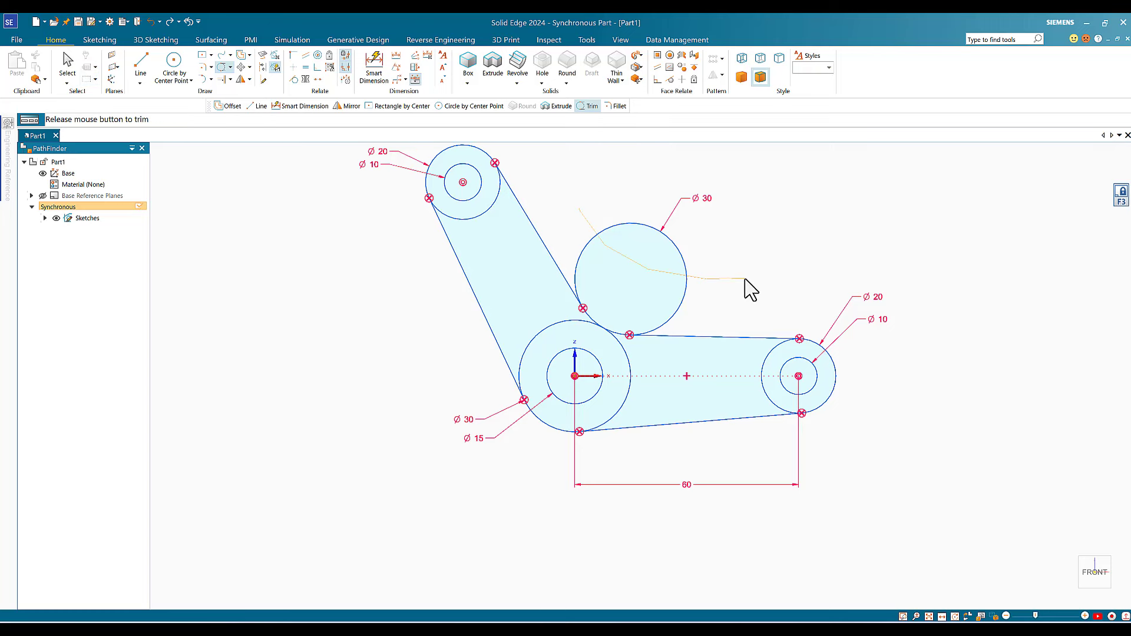
{"action": "left_click_drag", "start_coordinate": [952, 206], "coordinate": [985, 190]}
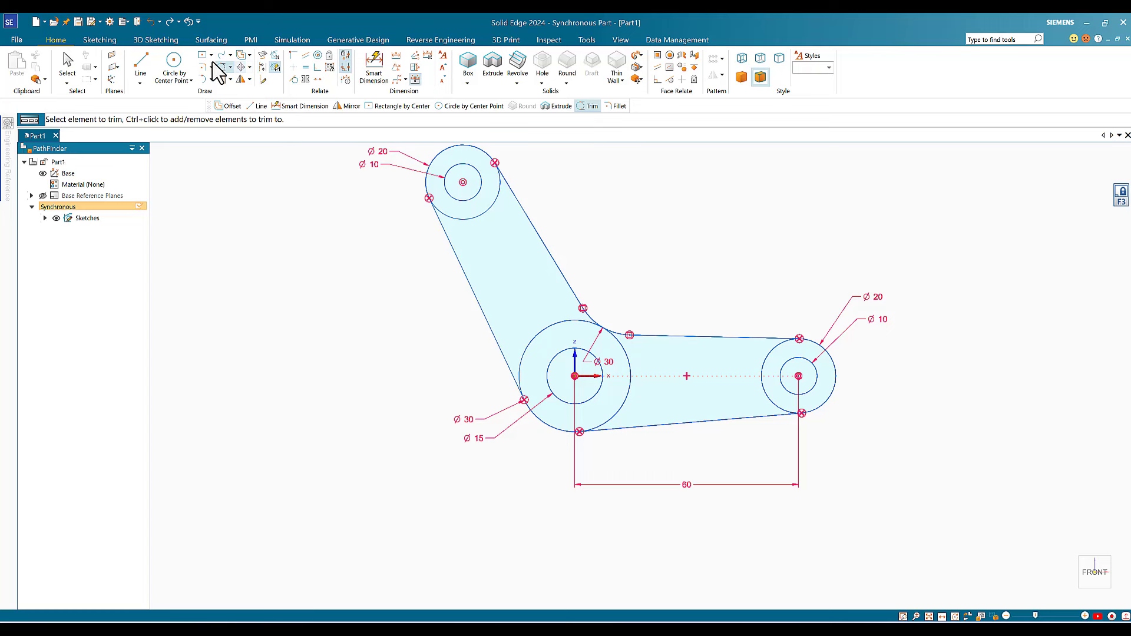
Offset the chain of the two inner arm edges and their joining arc 4 mm towards the inside of the link
{"action": "left_click", "coordinate": [247, 55]}
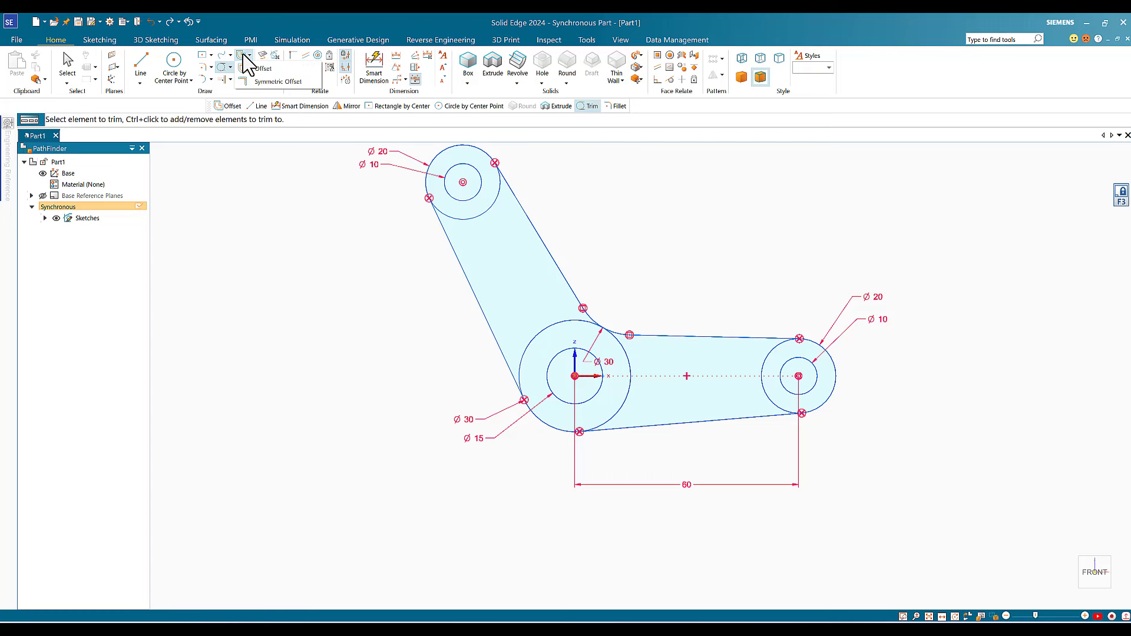
{"action": "left_click", "coordinate": [241, 56]}
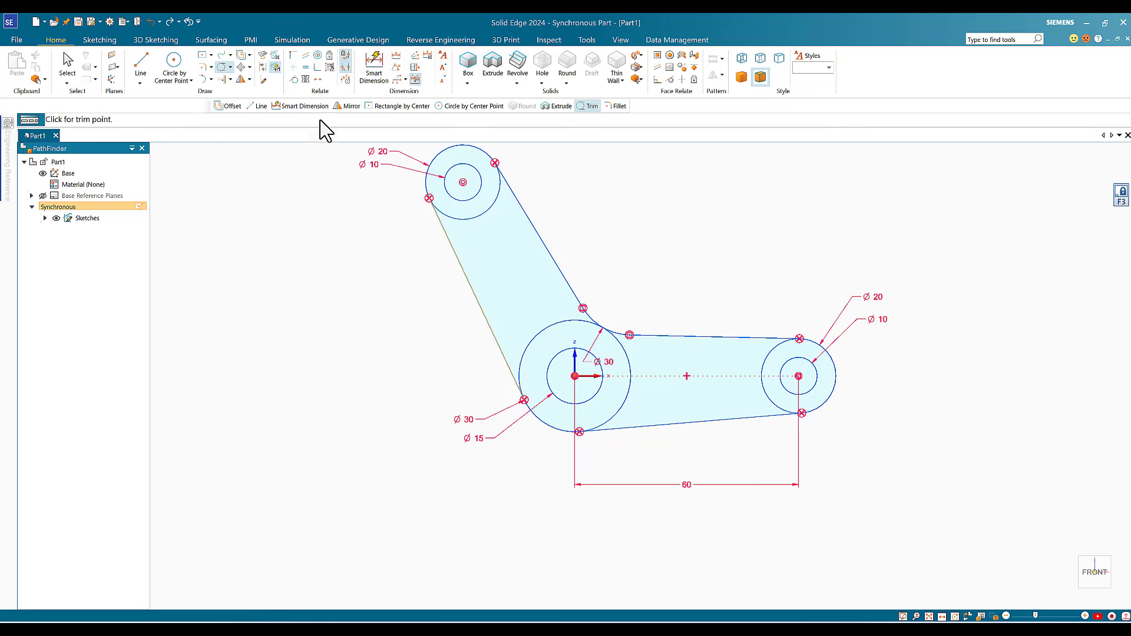
{"action": "left_click", "coordinate": [241, 55]}
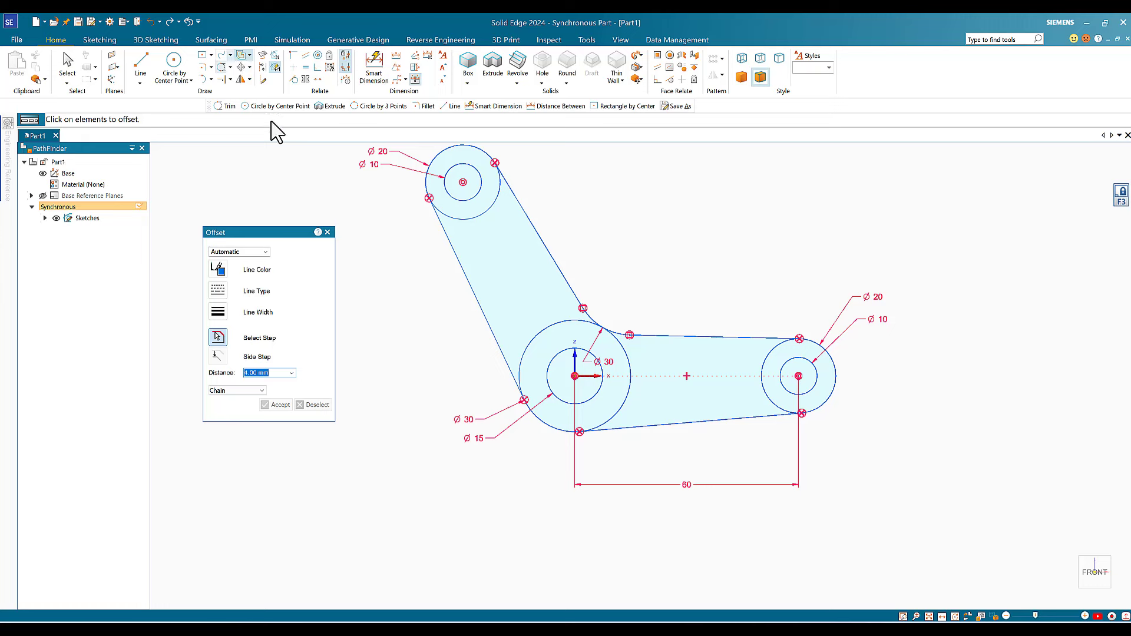
{"action": "left_click", "coordinate": [566, 278]}
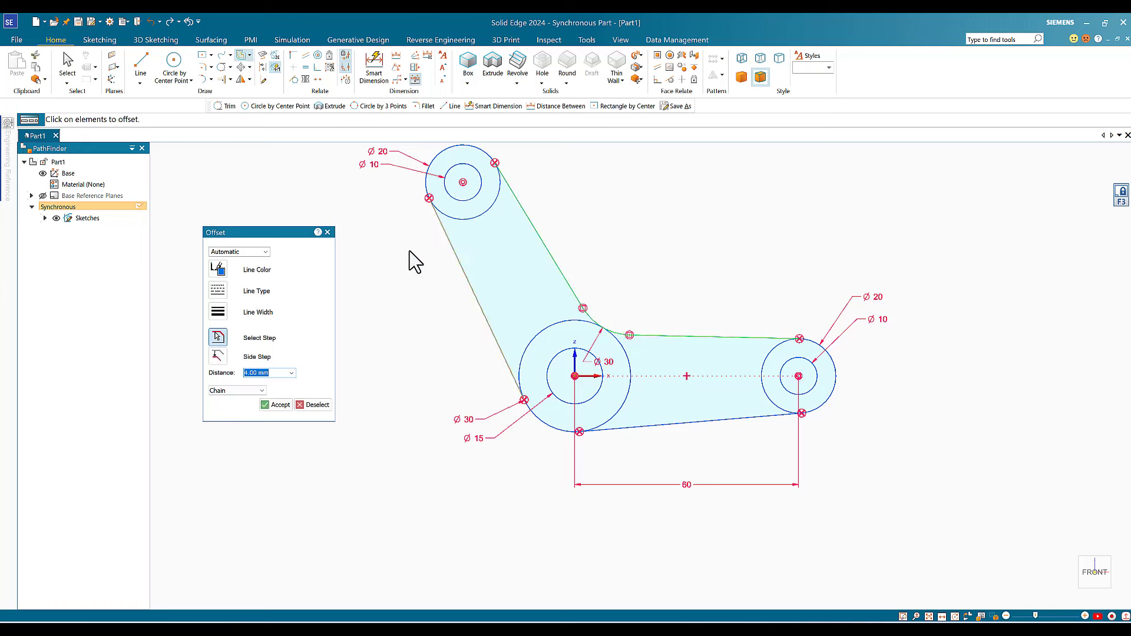
{"action": "left_click", "coordinate": [274, 405]}
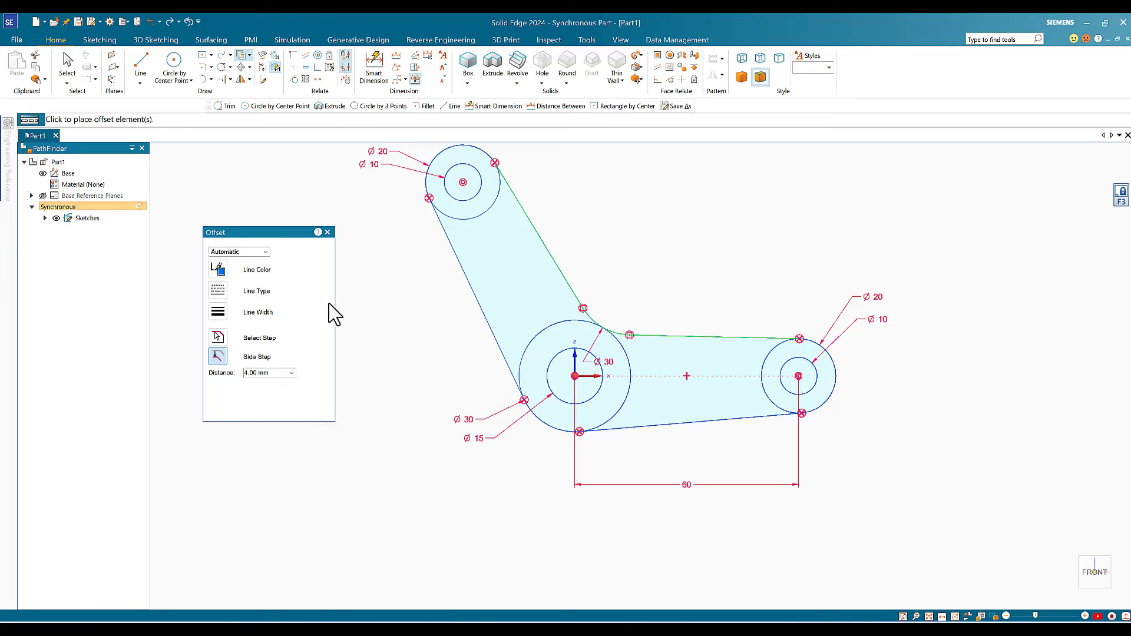
{"action": "left_click", "coordinate": [540, 277]}
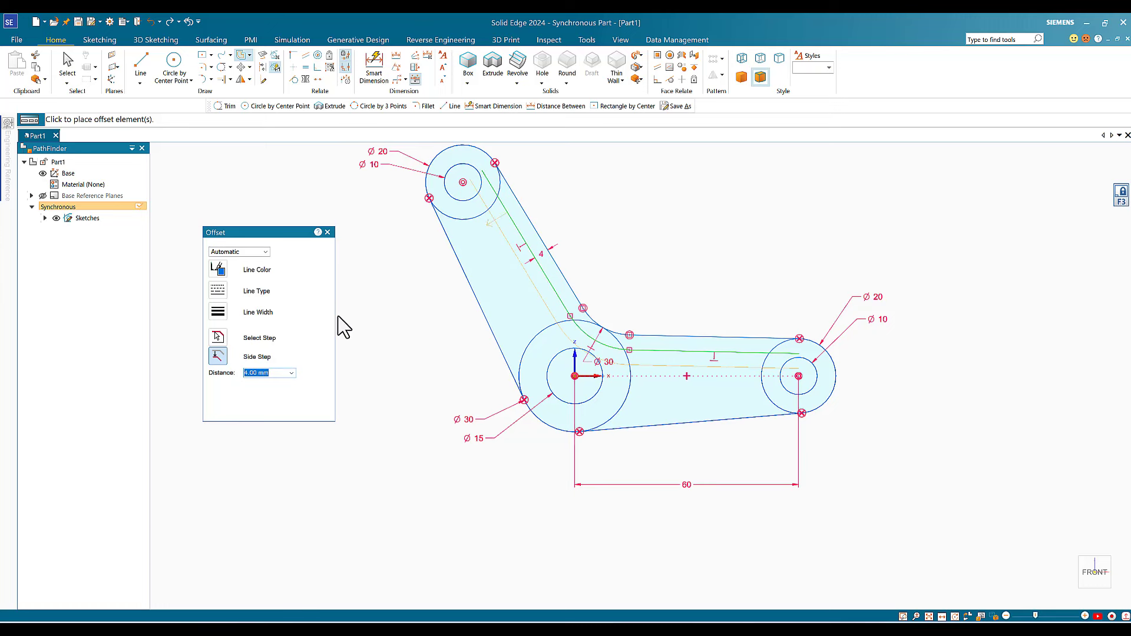
{"action": "key", "text": "Escape"}
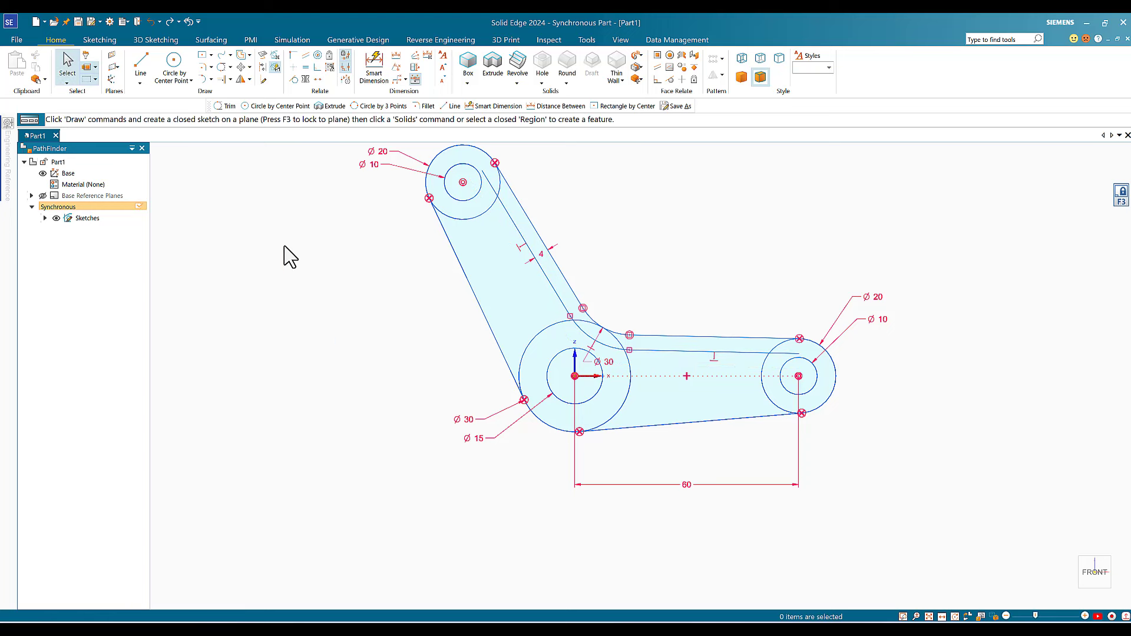
Offset the horizontal arm's lower edge 4 mm towards the inside of the link
{"action": "left_click", "coordinate": [245, 60]}
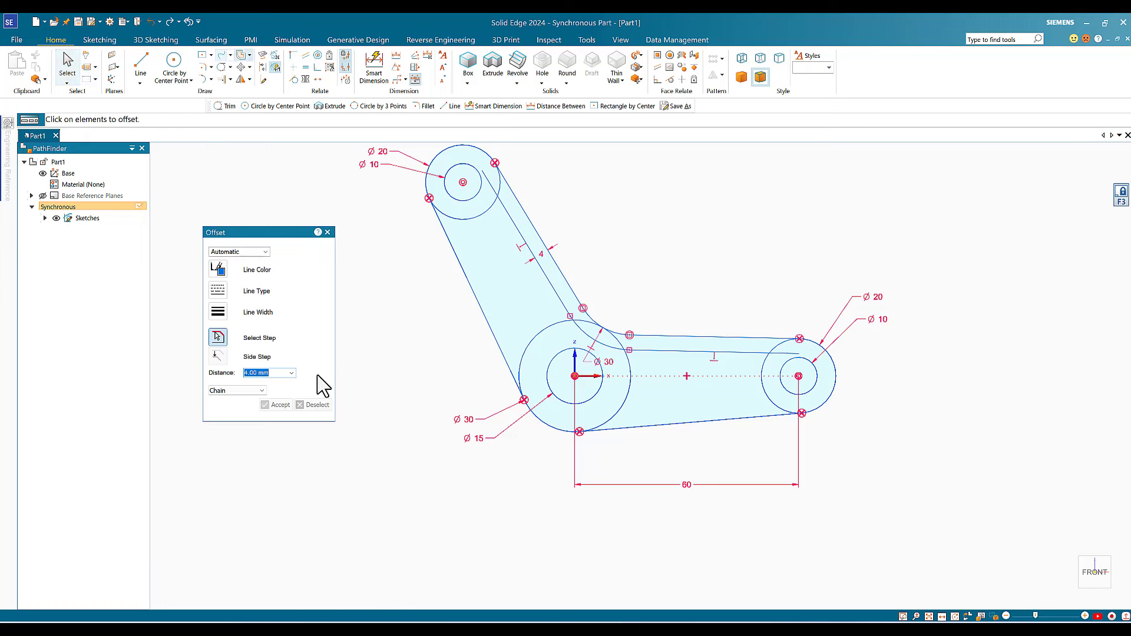
{"action": "left_click", "coordinate": [688, 435]}
{"action": "left_click", "coordinate": [277, 405]}
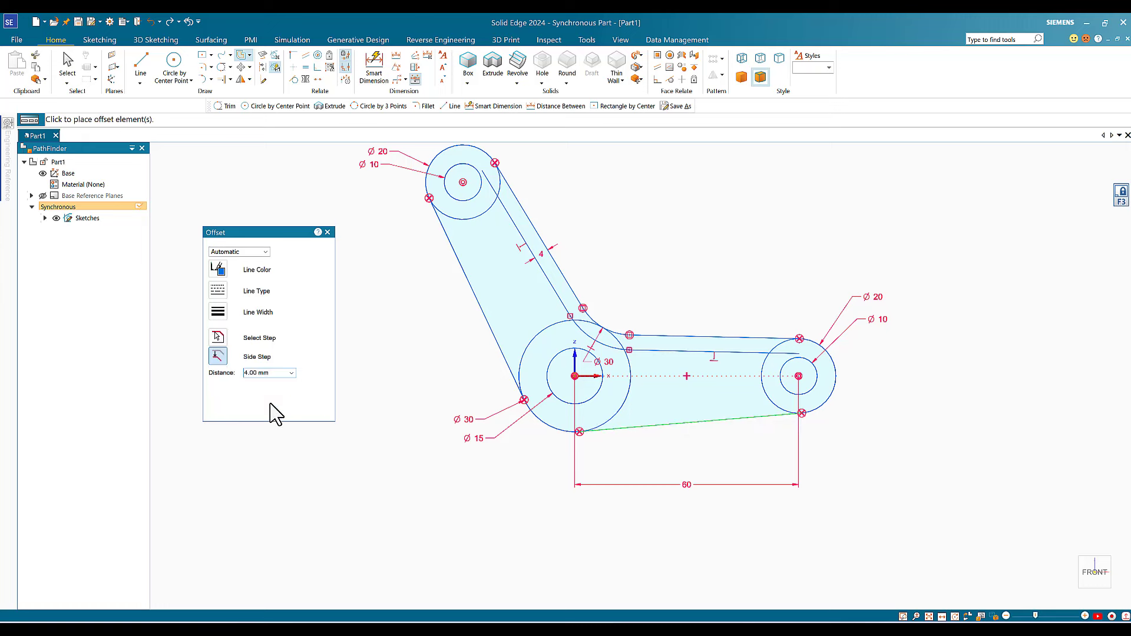
{"action": "left_click", "coordinate": [672, 402]}
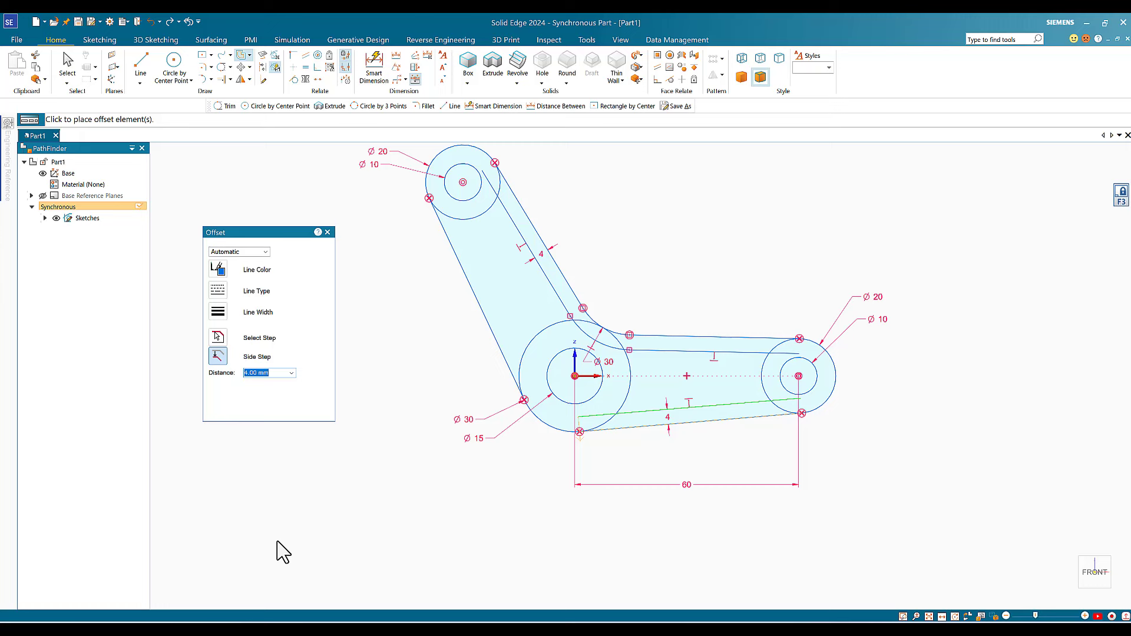
{"action": "key", "text": "Escape"}
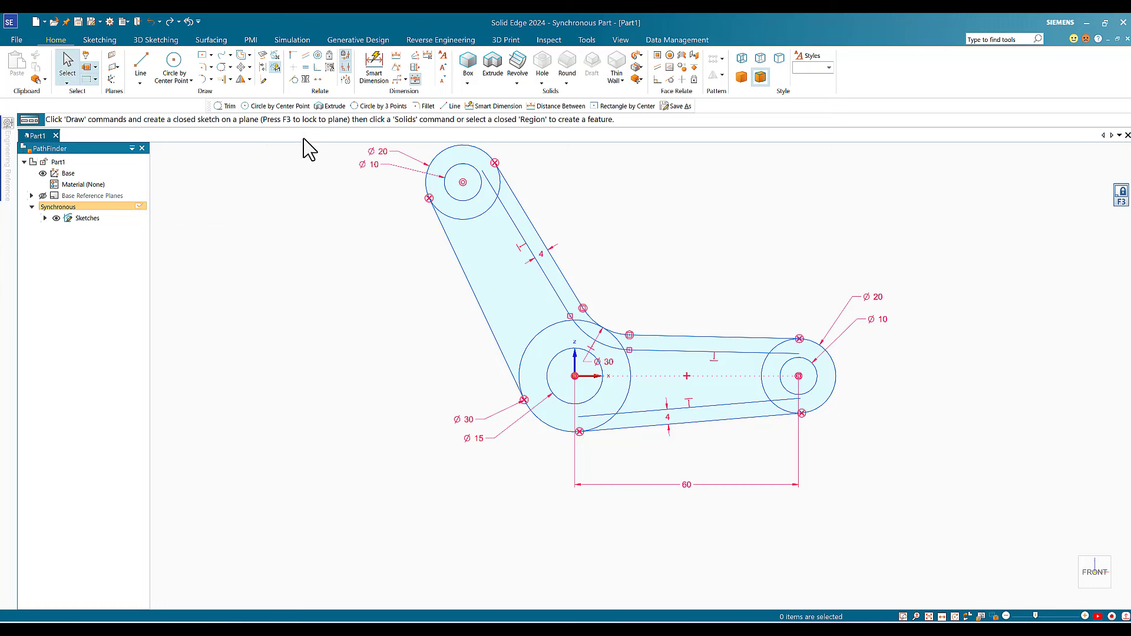
Offset the angled arm's outer edge 4 mm towards the inside of the link
{"action": "left_click", "coordinate": [241, 55]}
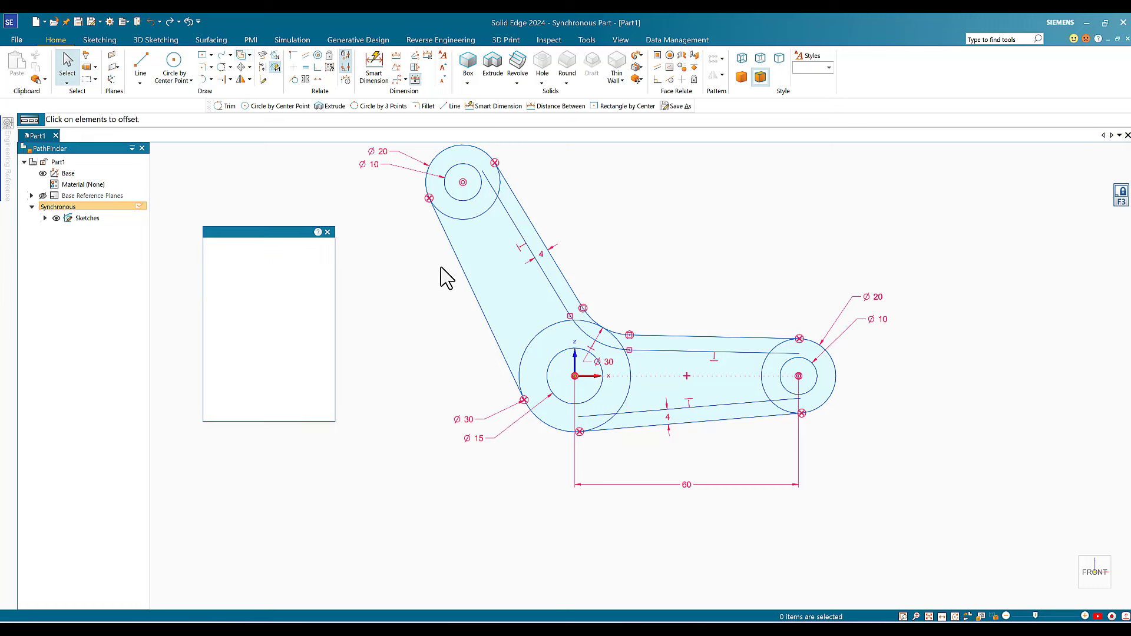
{"action": "left_click", "coordinate": [478, 305]}
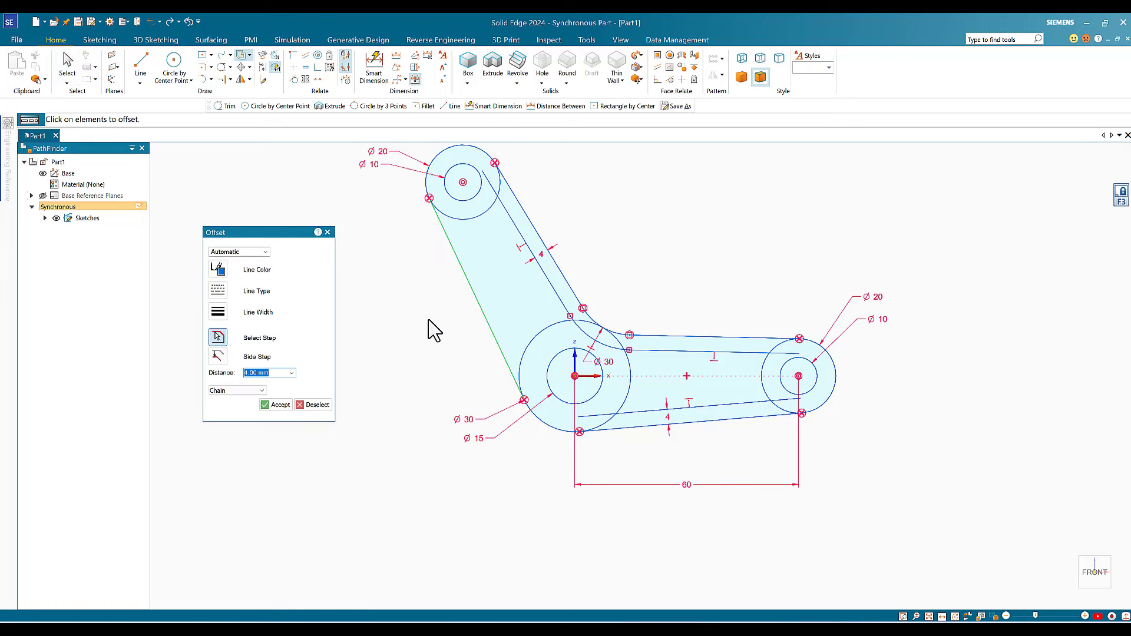
{"action": "left_click", "coordinate": [272, 406]}
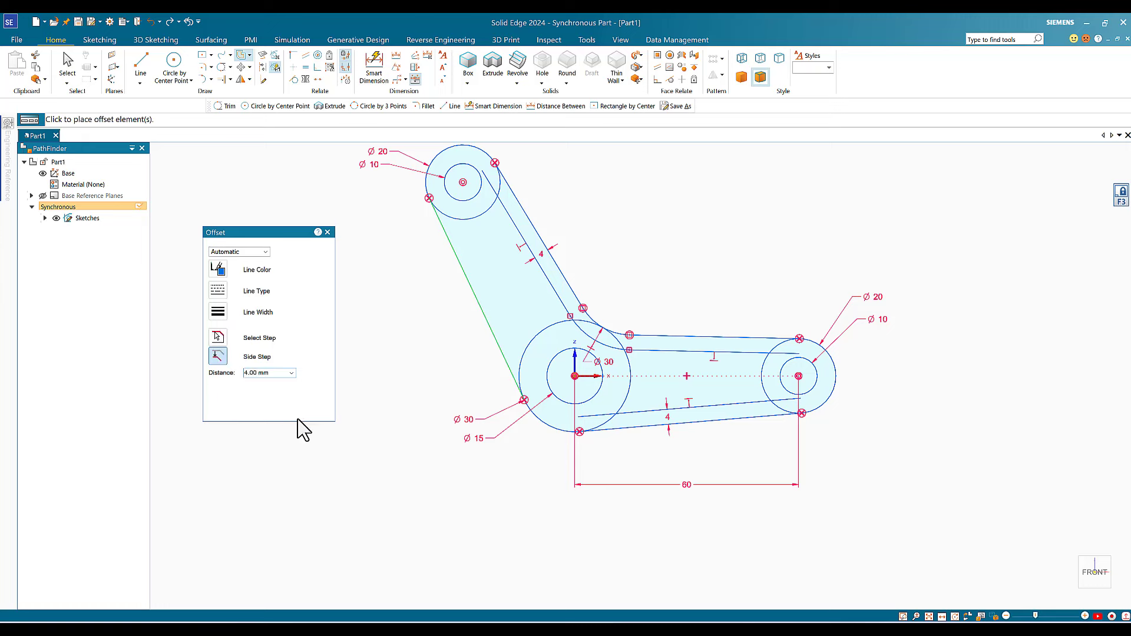
{"action": "left_click", "coordinate": [496, 309]}
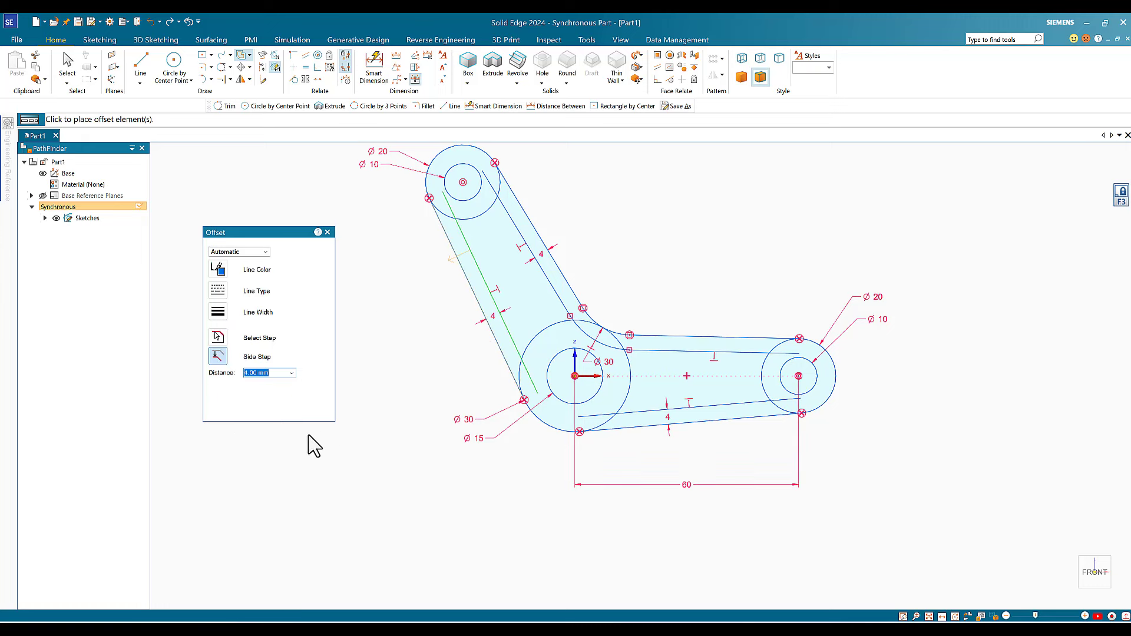
{"action": "key", "text": "Escape"}
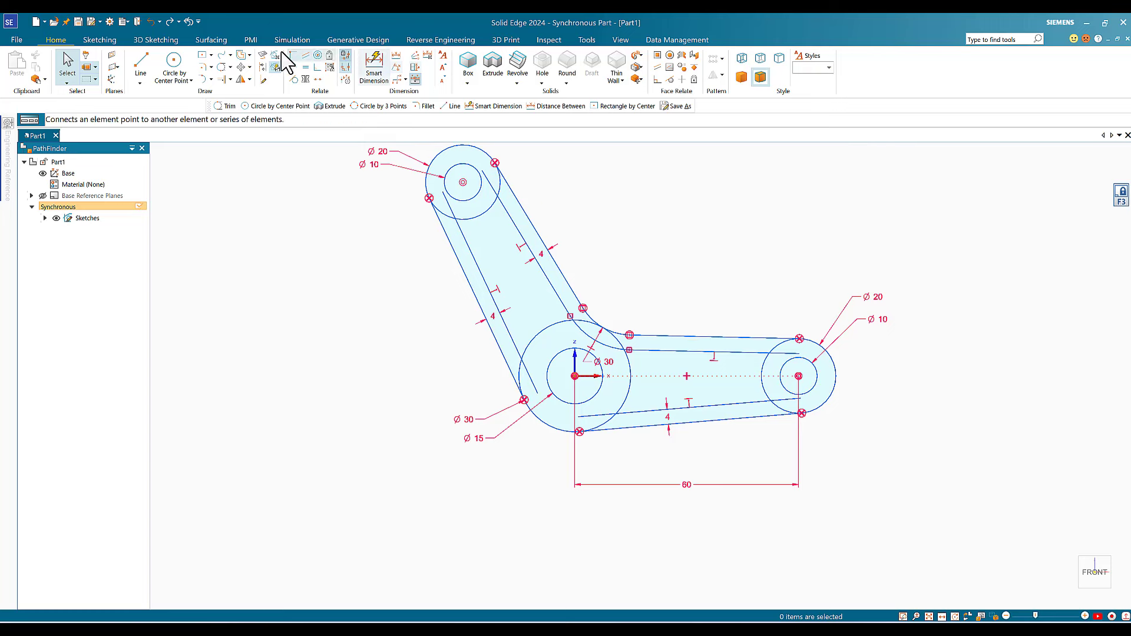
Trim the offset lines and the outer circle at the angled arm's end to close the upper end of its pocket
{"action": "left_click", "coordinate": [219, 68]}
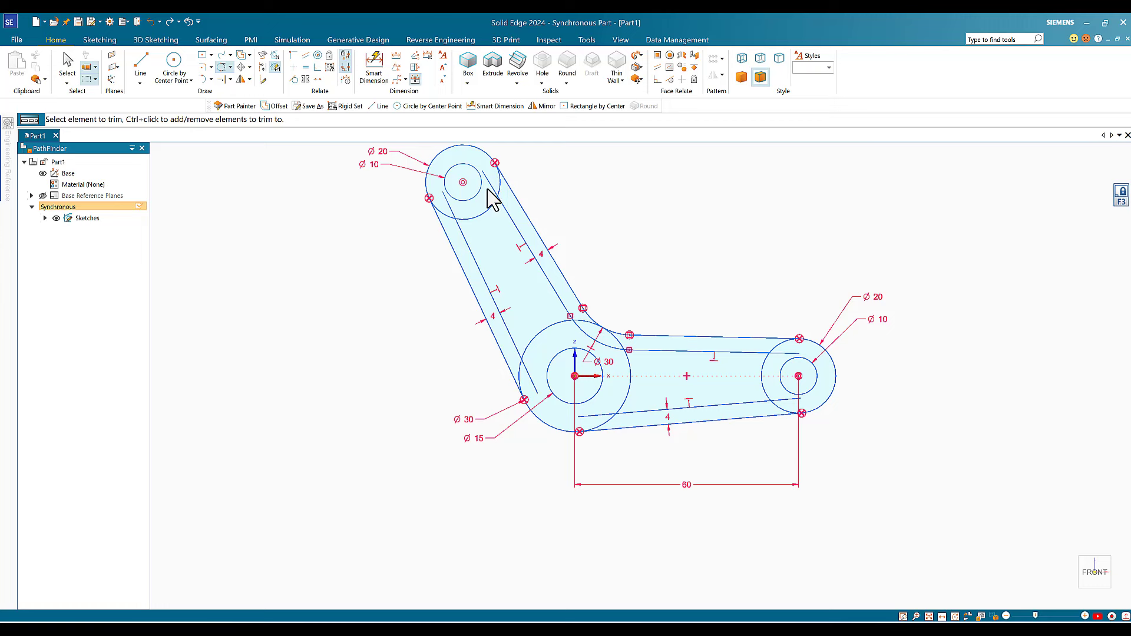
{"action": "left_click_drag", "start_coordinate": [488, 189], "coordinate": [488, 187]}
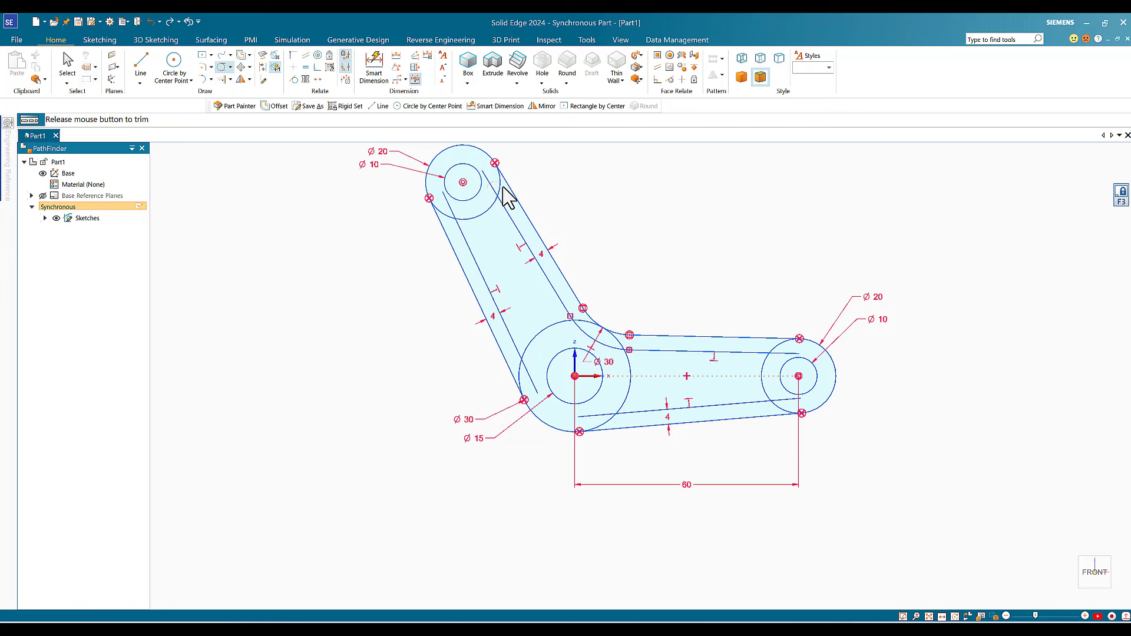
{"action": "left_click_drag", "start_coordinate": [505, 193], "coordinate": [449, 235]}
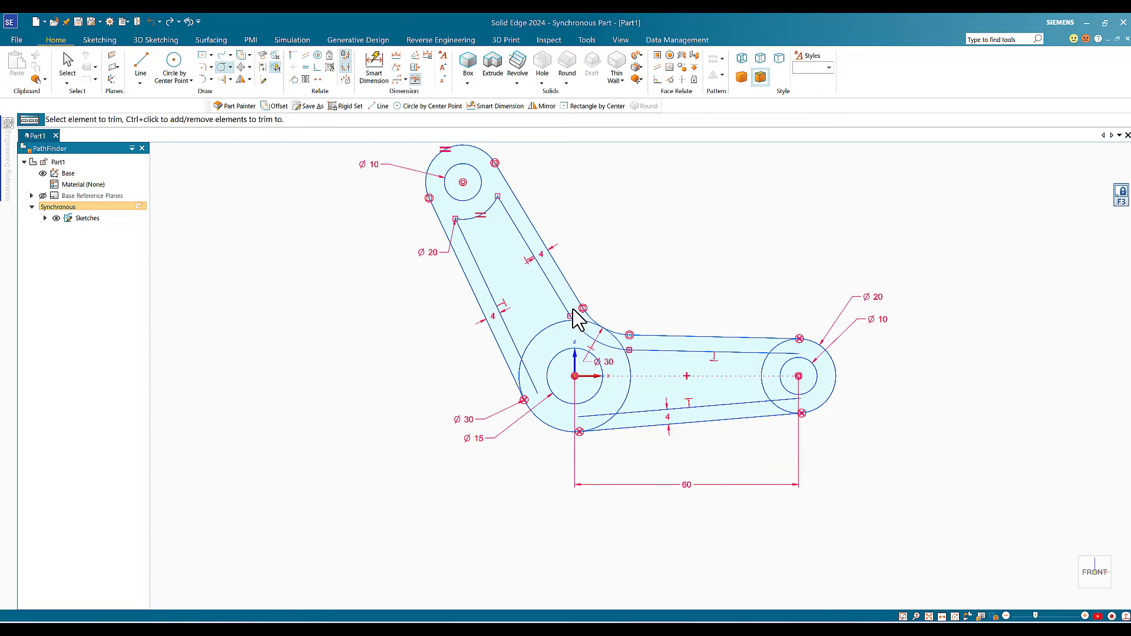
Trim the excess offset curves and arcs around the central hub and the horizontal arm's end circle, leaving a closed pocket outline in each arm
{"action": "left_click_drag", "start_coordinate": [577, 320], "coordinate": [575, 334]}
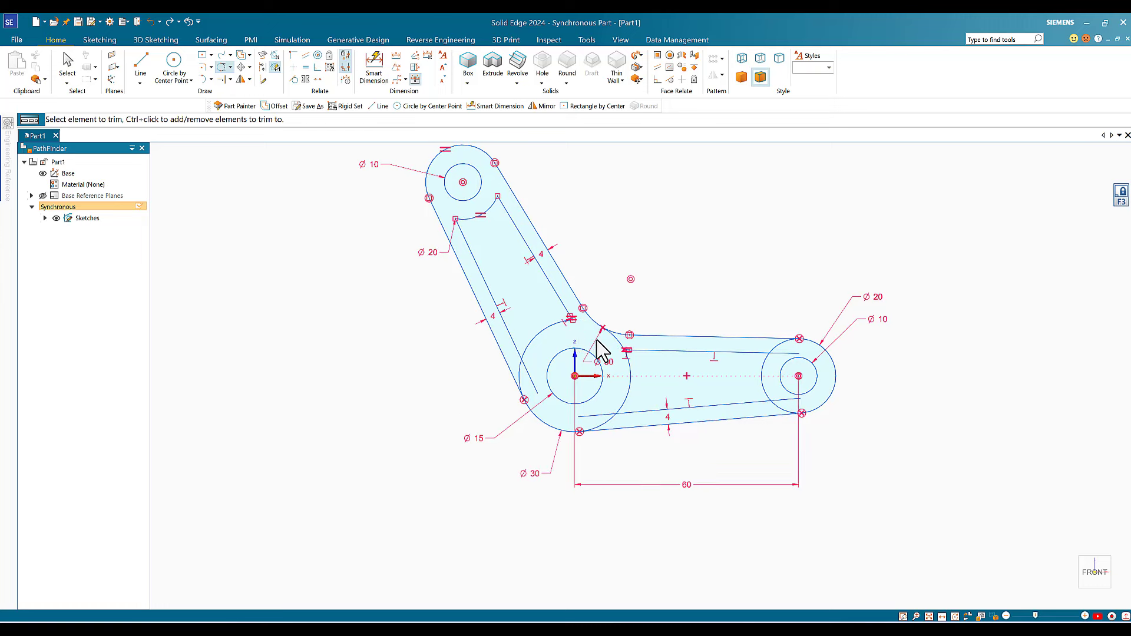
{"action": "mouse_move", "coordinate": [519, 373]}
{"action": "left_mouse_down"}
{"action": "mouse_move", "coordinate": [512, 365]}
{"action": "mouse_move", "coordinate": [482, 424]}
{"action": "mouse_move", "coordinate": [407, 457]}
{"action": "left_mouse_up"}
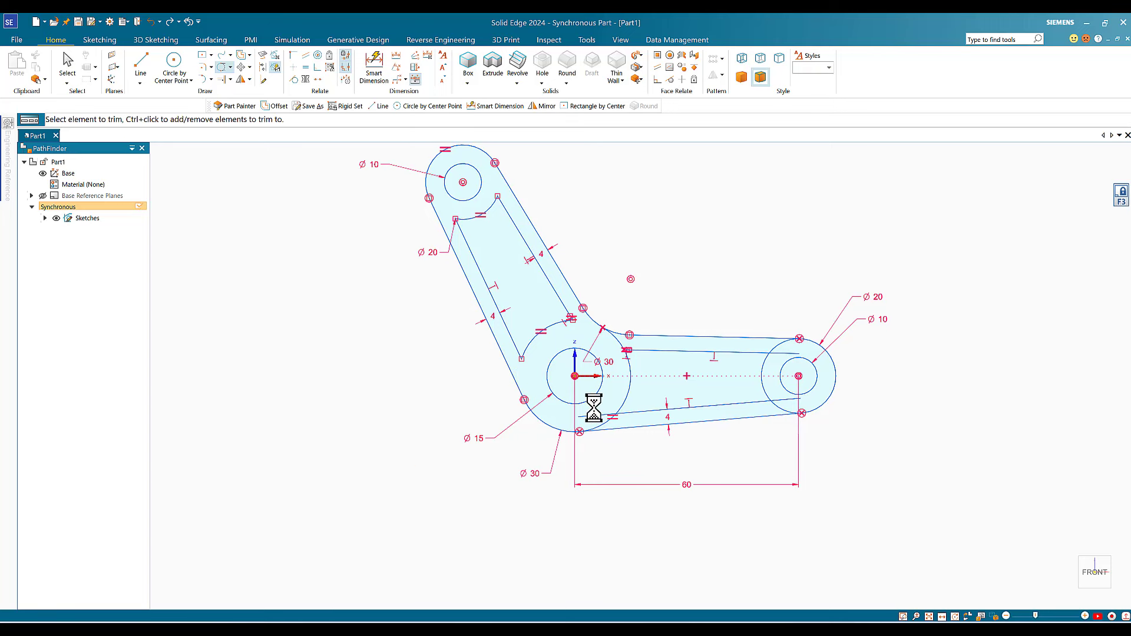
{"action": "mouse_move", "coordinate": [611, 374]}
{"action": "left_mouse_down"}
{"action": "mouse_move", "coordinate": [601, 331]}
{"action": "mouse_move", "coordinate": [604, 342]}
{"action": "mouse_move", "coordinate": [621, 333]}
{"action": "mouse_move", "coordinate": [607, 339]}
{"action": "left_mouse_up"}
{"action": "mouse_move", "coordinate": [577, 423]}
{"action": "left_mouse_down"}
{"action": "mouse_move", "coordinate": [590, 407]}
{"action": "mouse_move", "coordinate": [614, 422]}
{"action": "mouse_move", "coordinate": [507, 434]}
{"action": "left_mouse_up"}
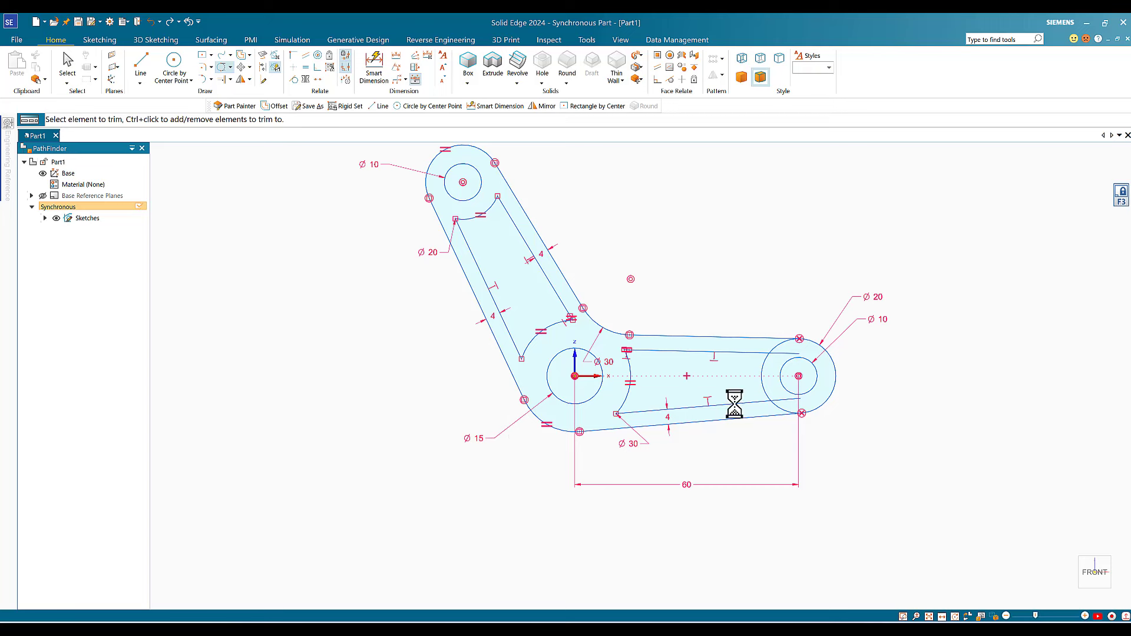
{"action": "mouse_move", "coordinate": [772, 346]}
{"action": "left_mouse_down"}
{"action": "mouse_move", "coordinate": [784, 356]}
{"action": "mouse_move", "coordinate": [766, 346]}
{"action": "mouse_move", "coordinate": [720, 369]}
{"action": "mouse_move", "coordinate": [728, 412]}
{"action": "mouse_move", "coordinate": [782, 400]}
{"action": "mouse_move", "coordinate": [760, 407]}
{"action": "left_mouse_up"}
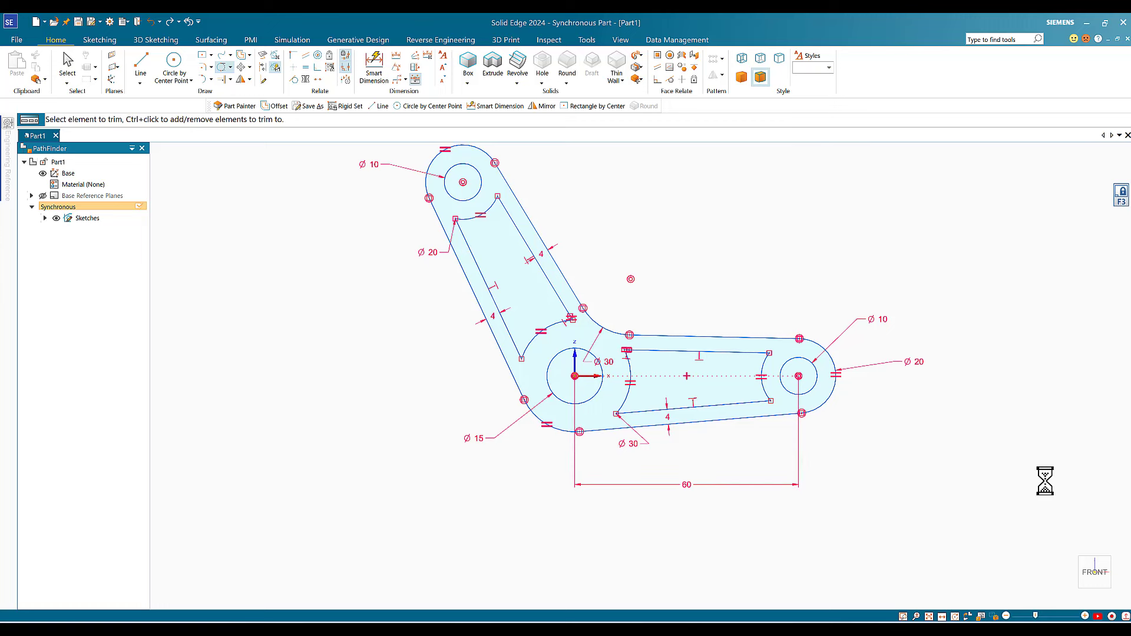
Extrude the link's frame region symmetrically by 5 mm, leaving the three holes and both arm pockets open
{"action": "mouse_move", "coordinate": [1096, 572]}
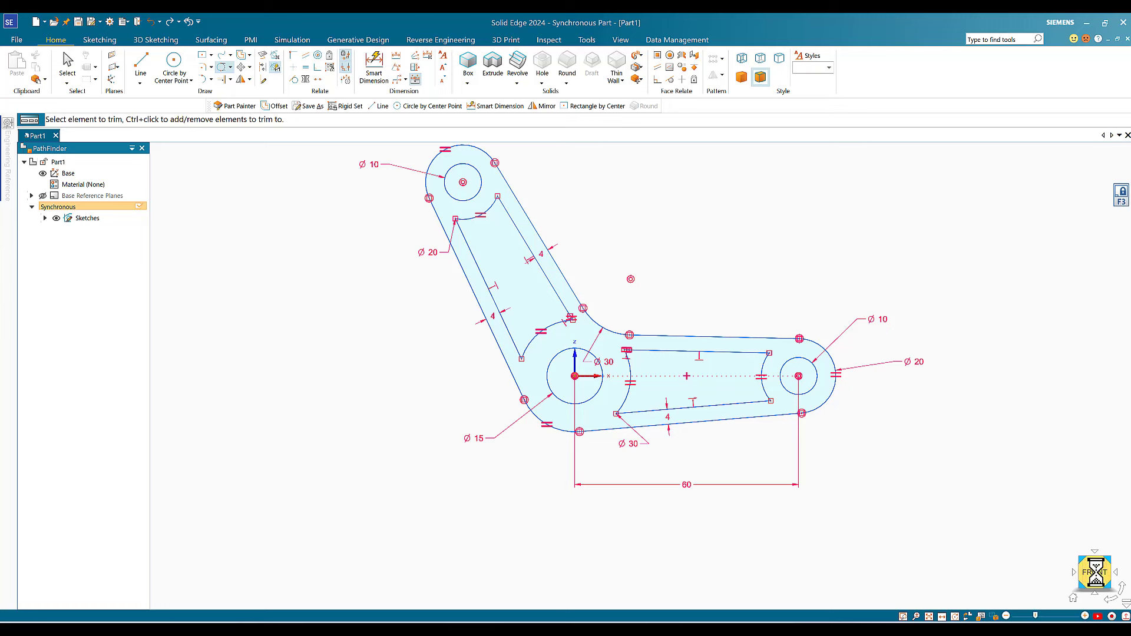
{"action": "left_click", "coordinate": [1073, 598]}
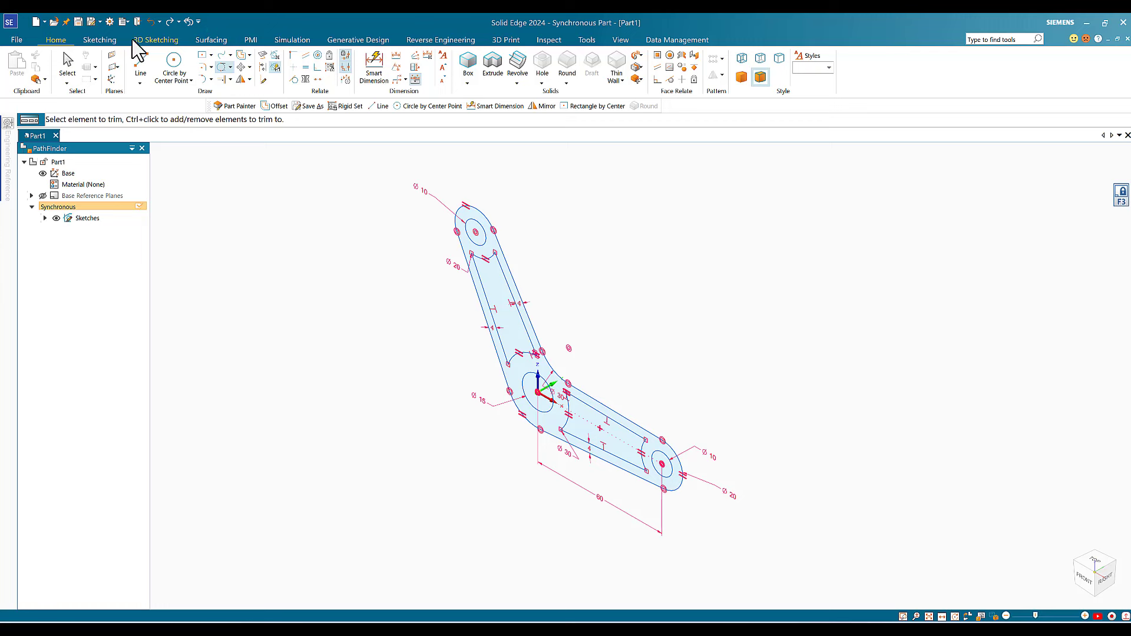
{"action": "left_click", "coordinate": [68, 66]}
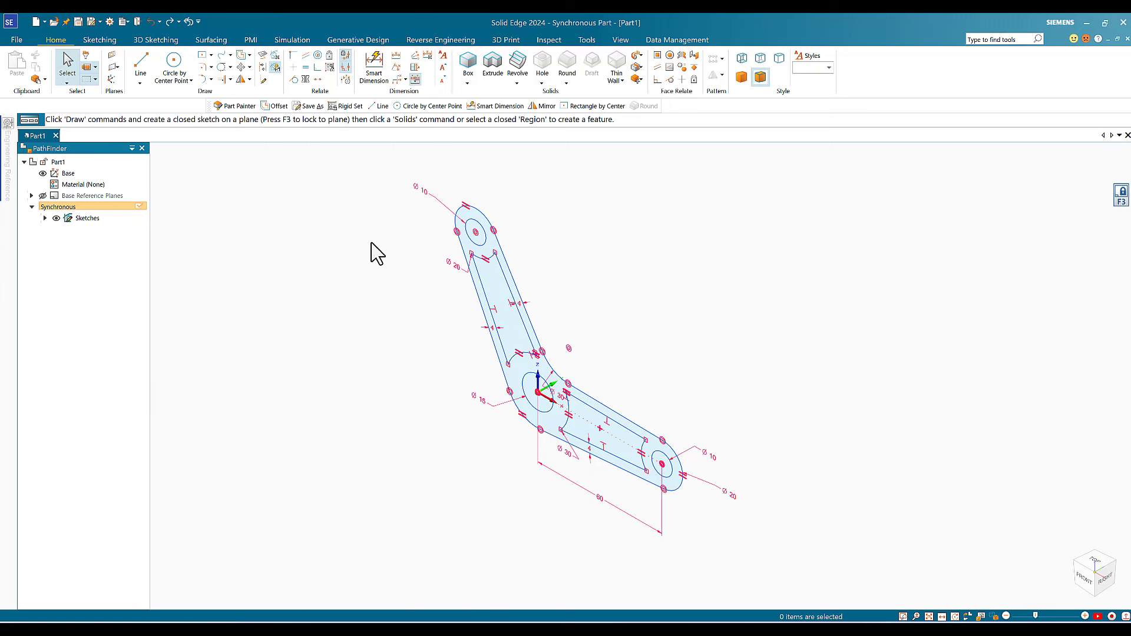
{"action": "left_click", "coordinate": [487, 250]}
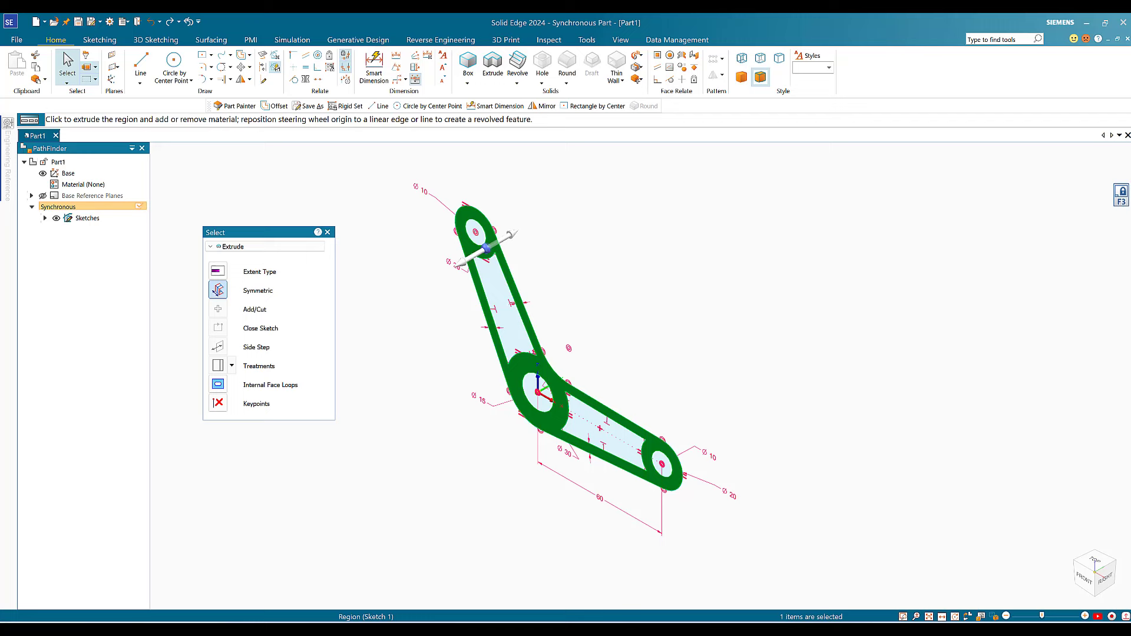
{"action": "left_click", "coordinate": [459, 263]}
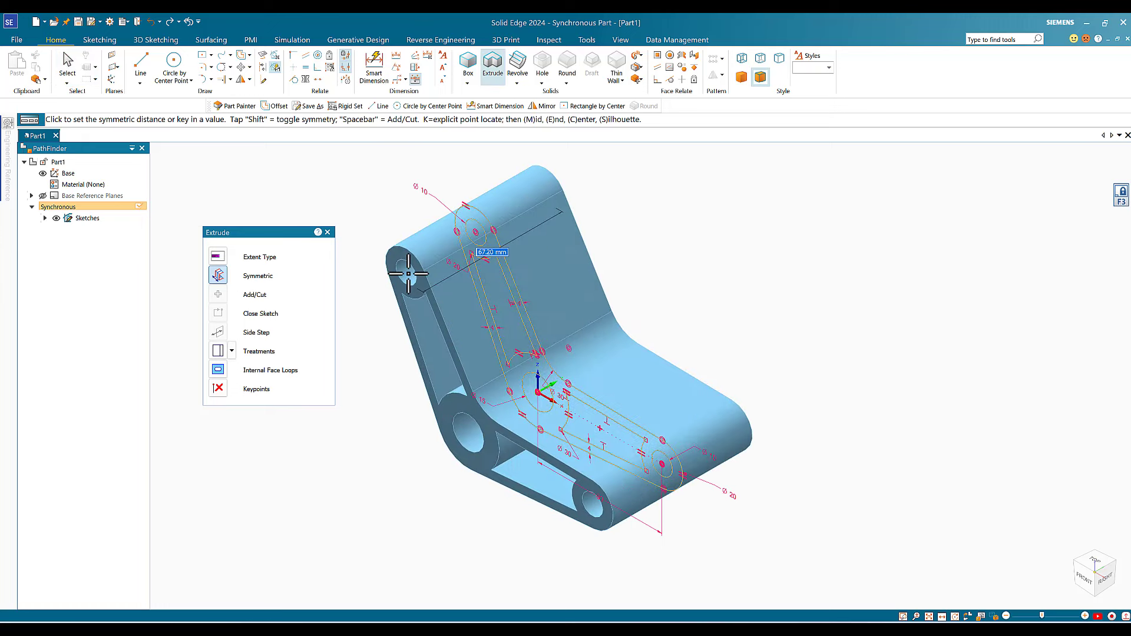
{"action": "type", "text": "5"}
{"action": "key", "text": "Return"}
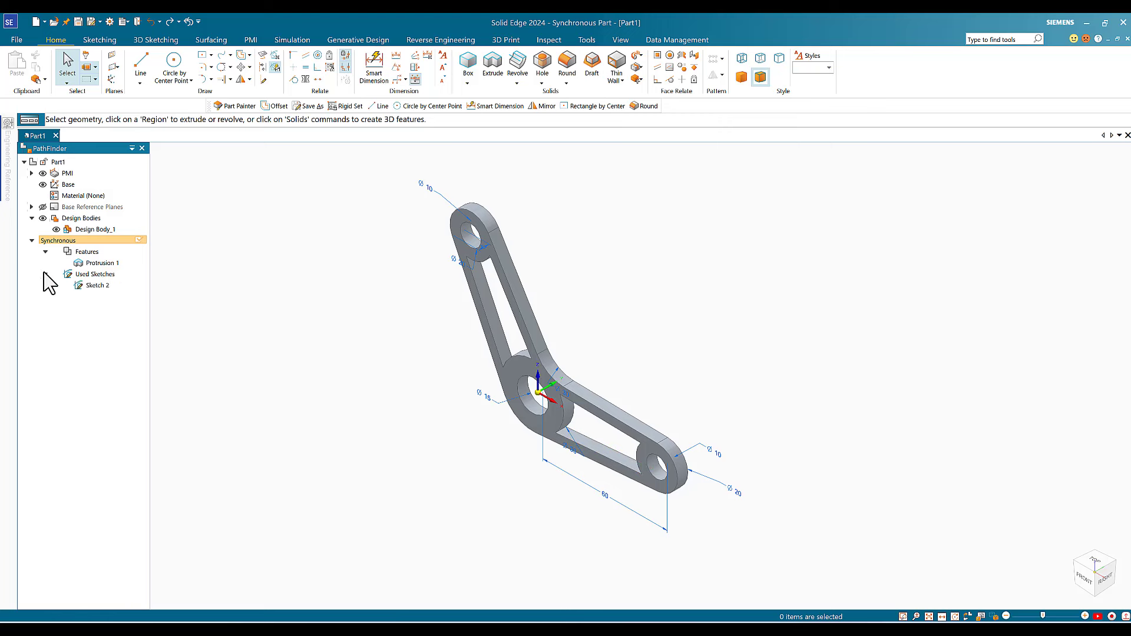
Restore the used sketch of the extruded frame so its regions can be selected again
{"action": "right_click", "coordinate": [101, 287]}
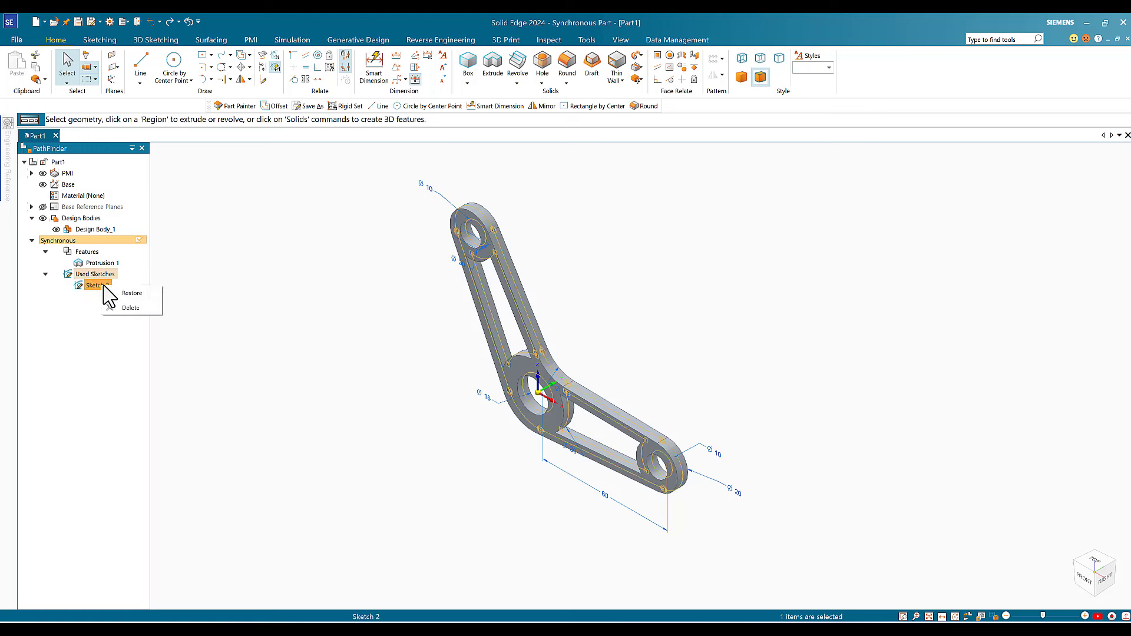
{"action": "left_click", "coordinate": [130, 293]}
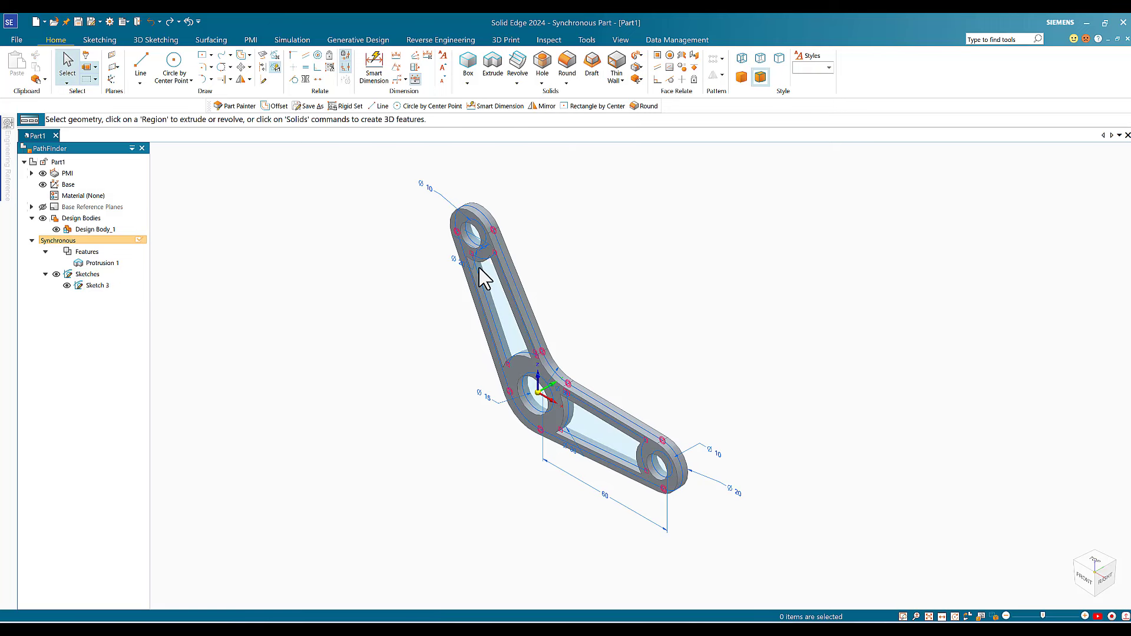
{"action": "left_click", "coordinate": [66, 64]}
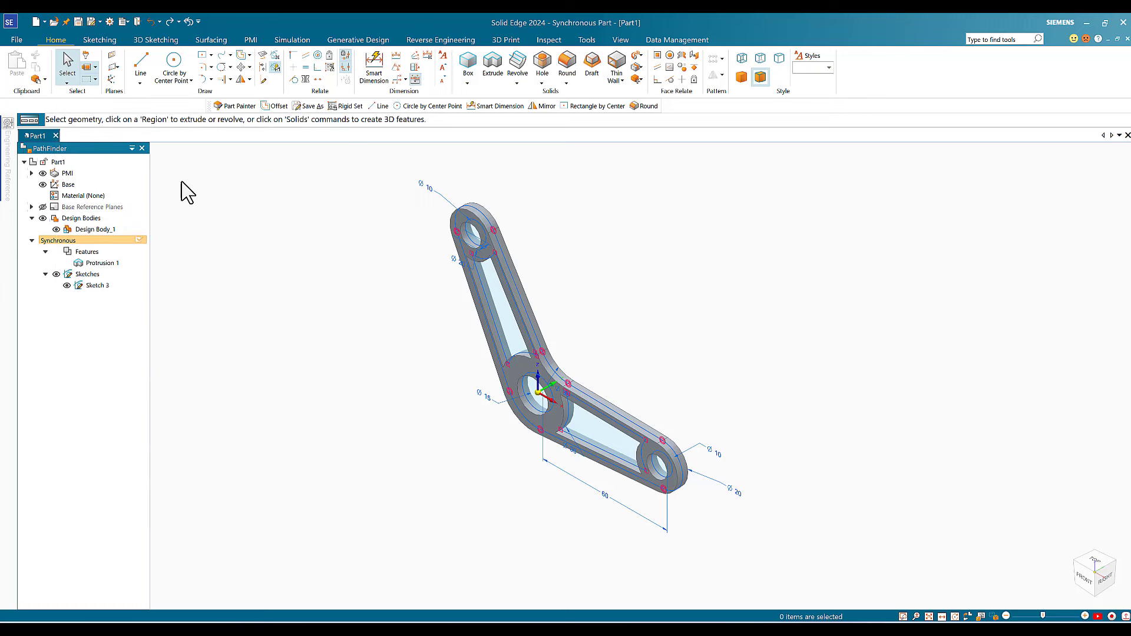
Extrude both arm pocket regions of the sketch symmetrically by 3 mm to fill the pockets with thinner webs
{"action": "left_click", "coordinate": [505, 316]}
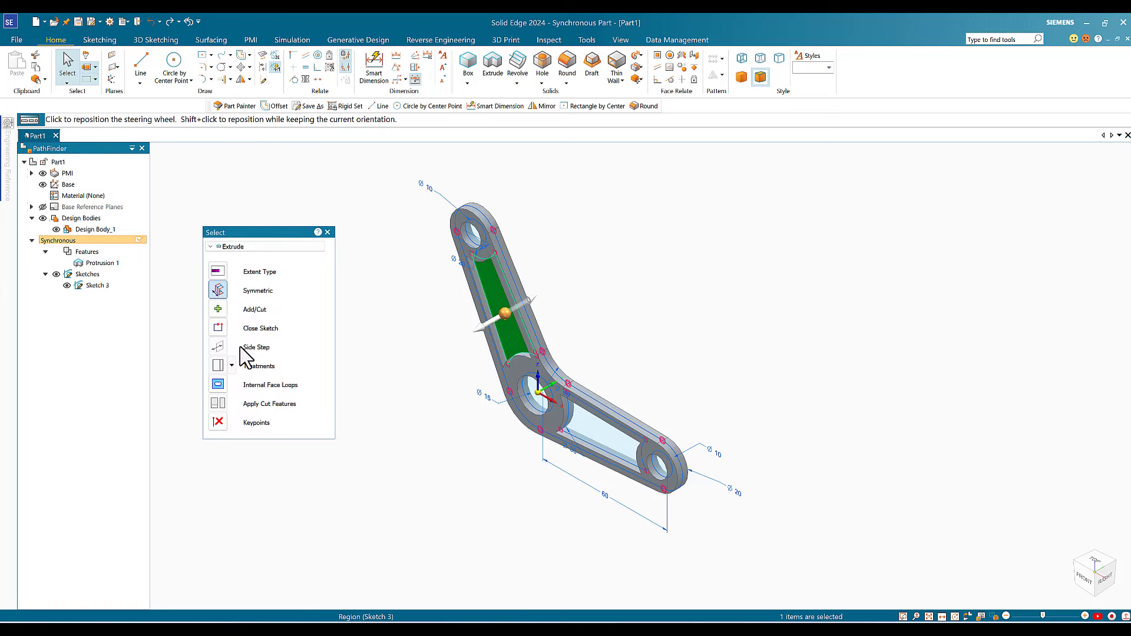
{"action": "left_click", "coordinate": [215, 289]}
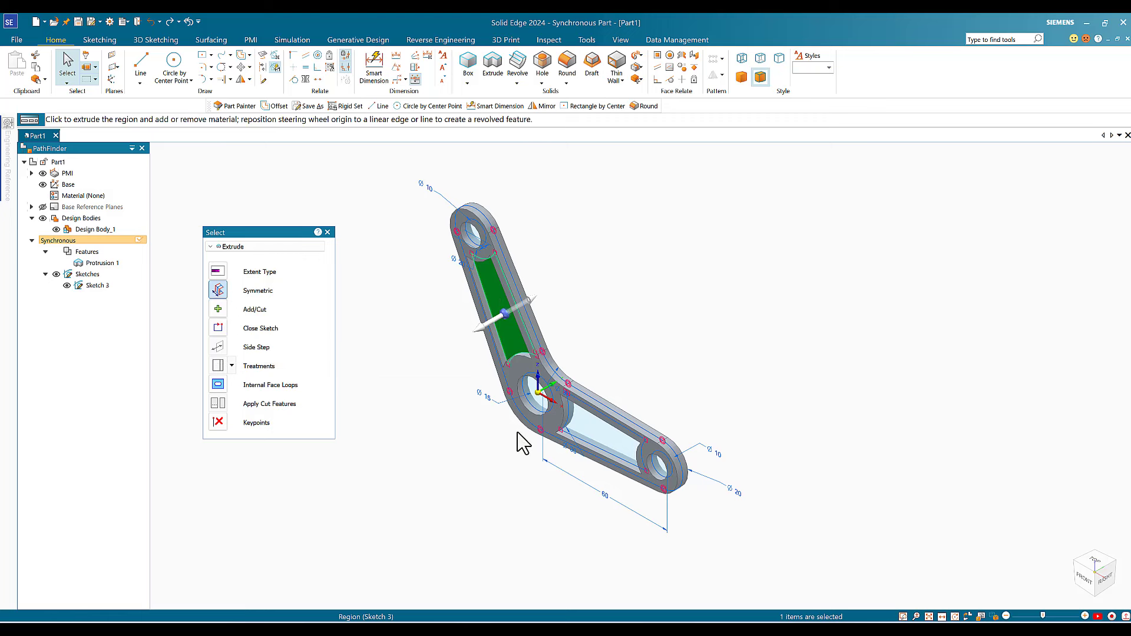
{"action": "left_click", "coordinate": [597, 443]}
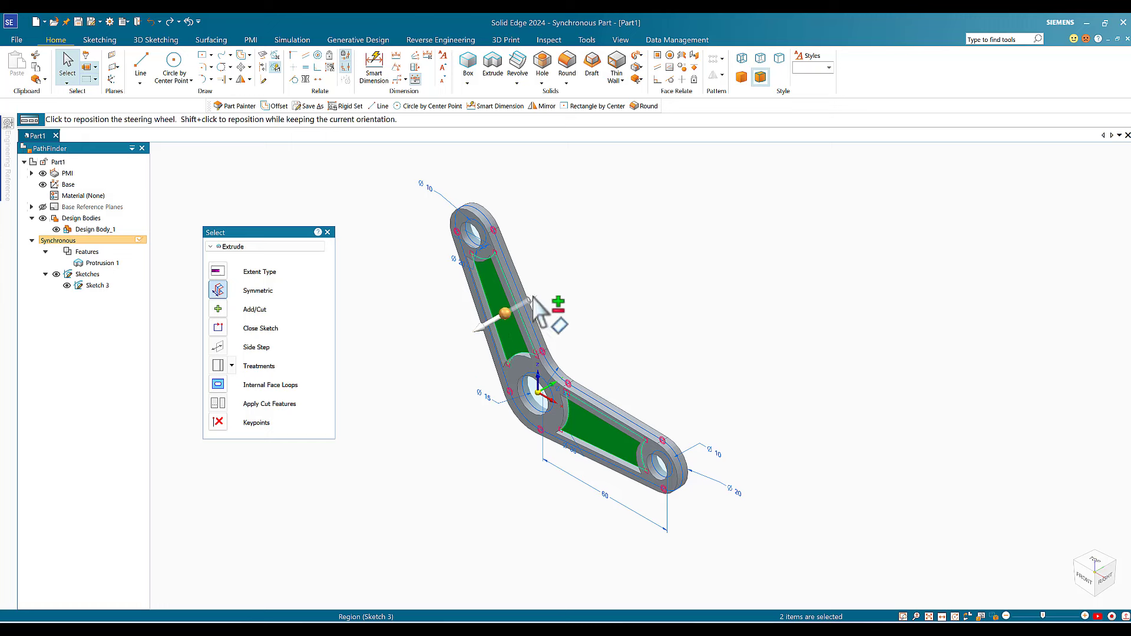
{"action": "left_click", "coordinate": [494, 324]}
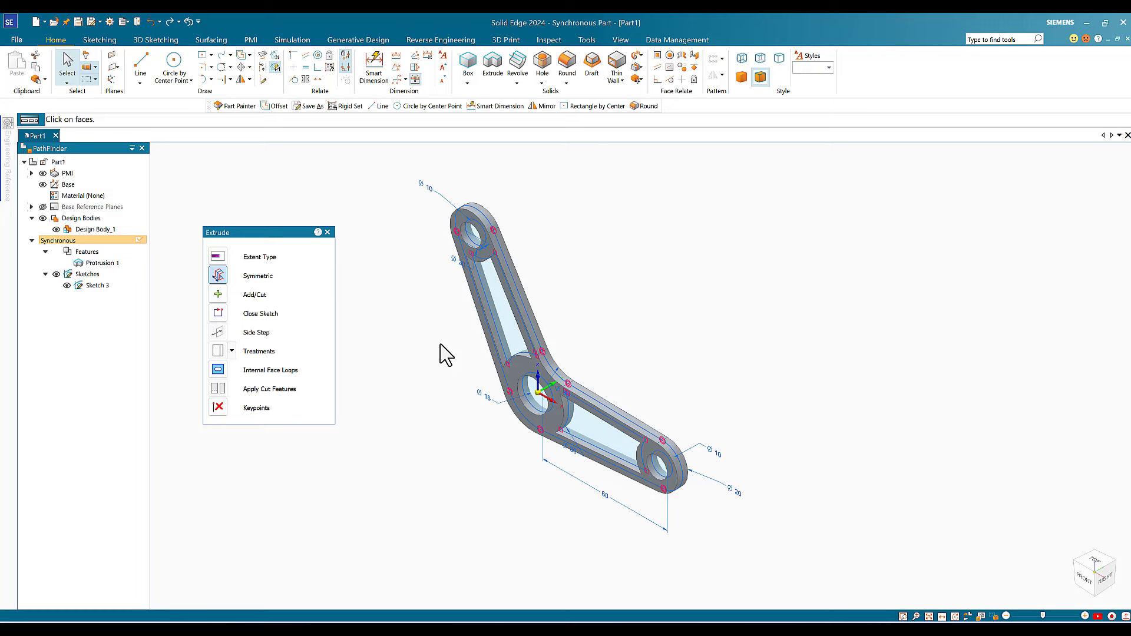
{"action": "left_click", "coordinate": [480, 334]}
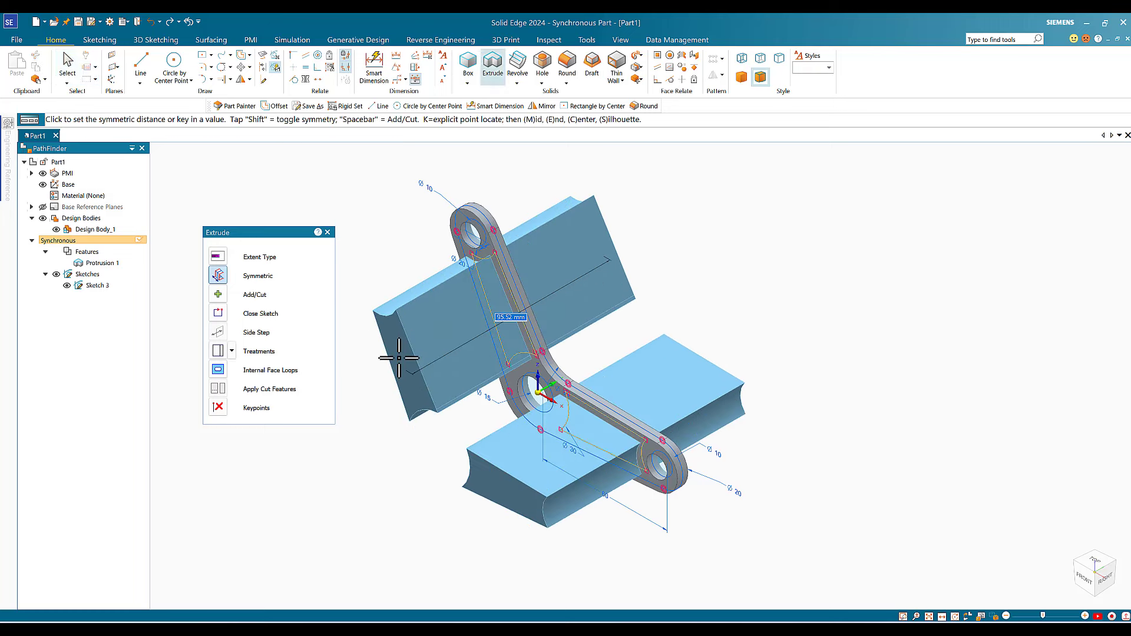
{"action": "type", "text": "3"}
{"action": "key", "text": "Return"}
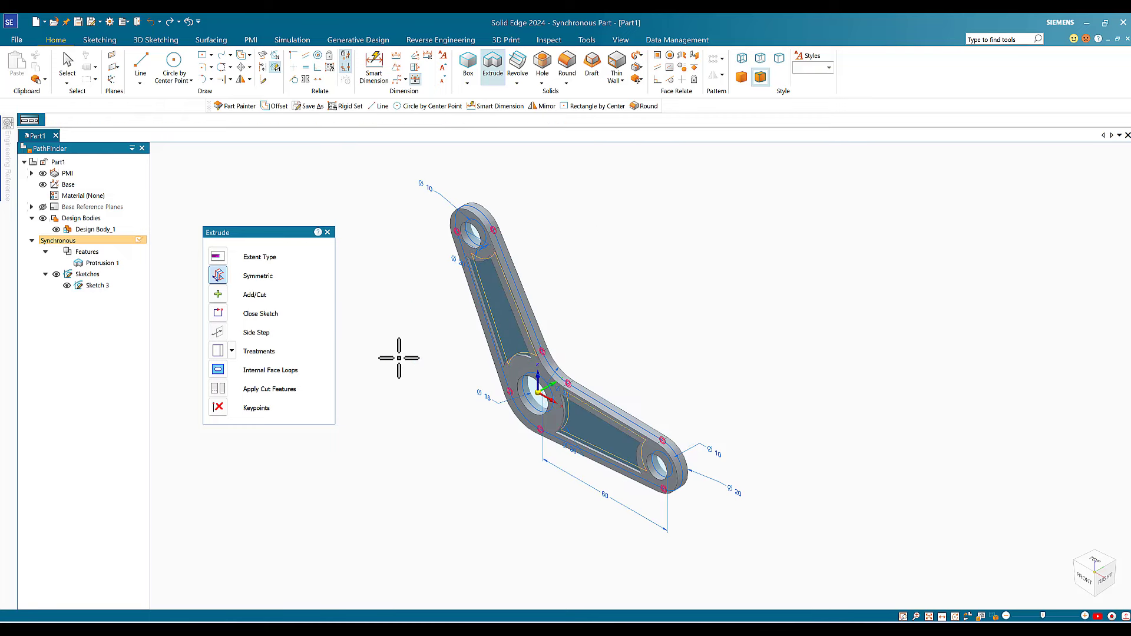
{"action": "key", "text": "Return"}
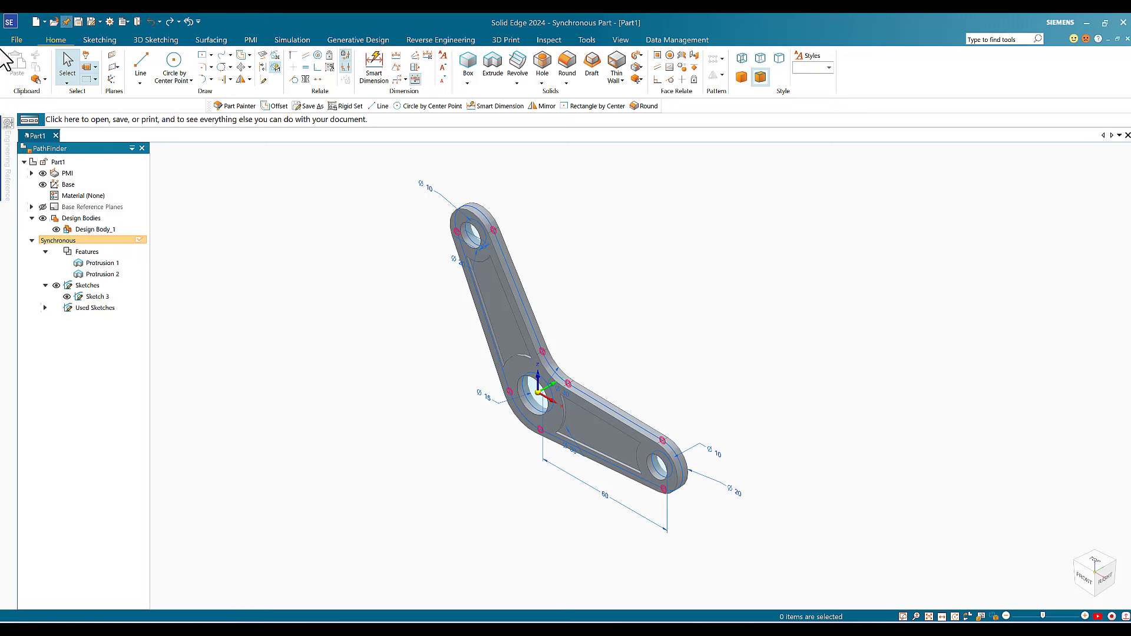
Begin saving the finished link part as a new file
{"action": "left_click", "coordinate": [99, 22]}
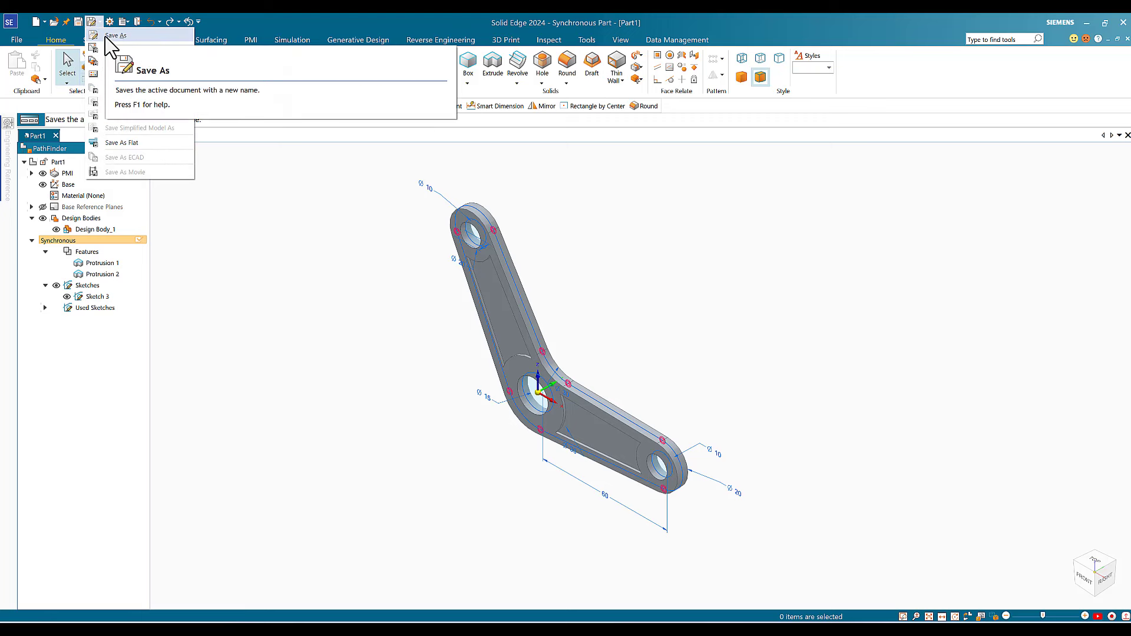